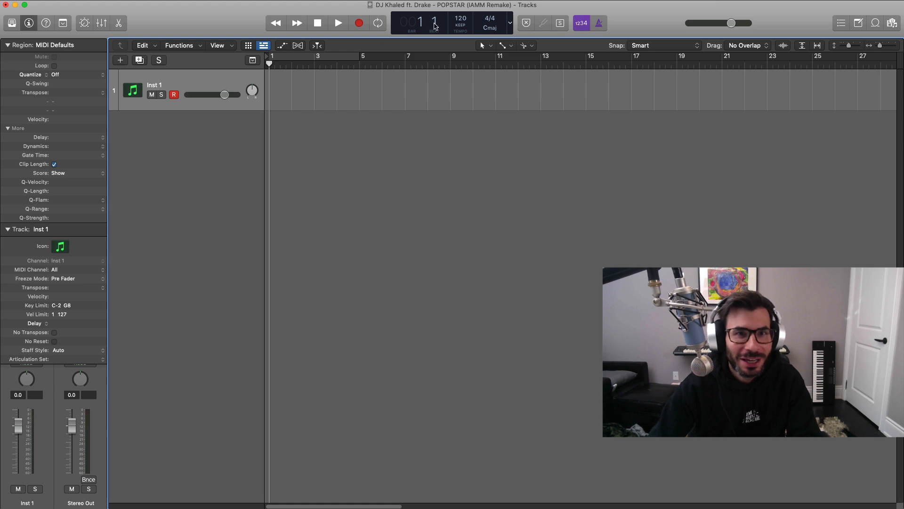
Set the project tempo to 82 and pencil in a four-bar region from bar 1, opened in the piano roll.
double_click(460, 21)
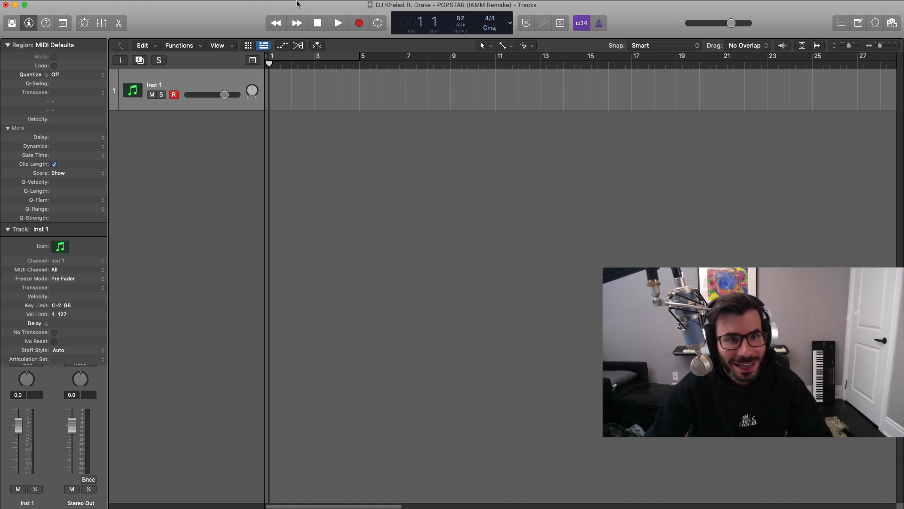
left_click(505, 46)
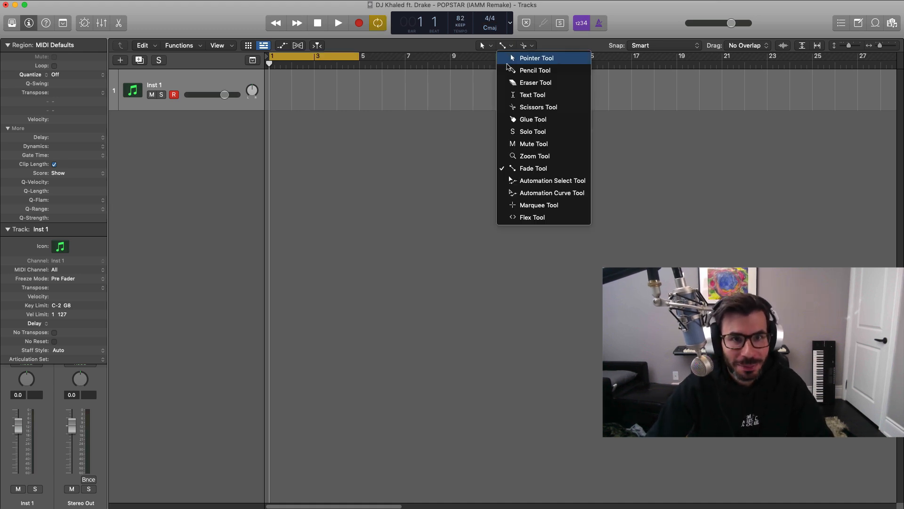
left_click(523, 69)
left_click(278, 101)
left_click_drag(288, 106, 360, 107)
double_click(348, 94)
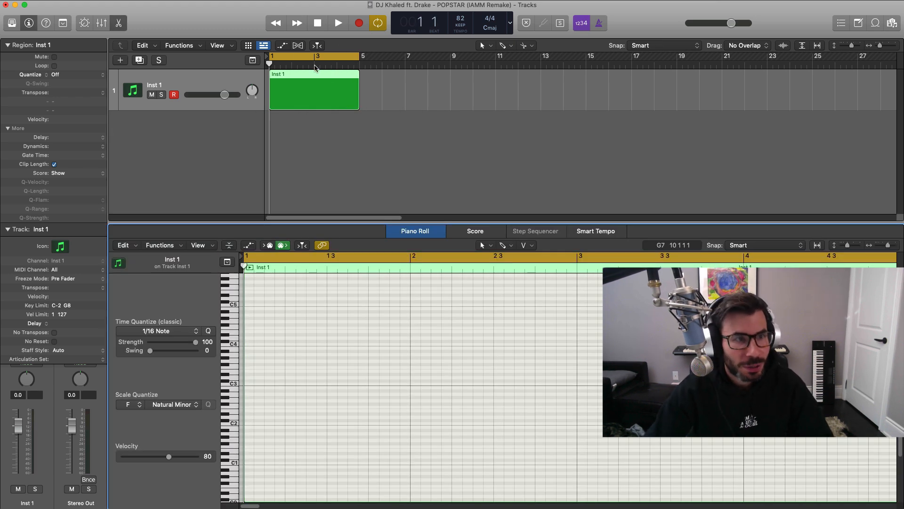
Load the Steinway Grand Piano patch from the Piano sounds onto the instrument track.
left_click(13, 23)
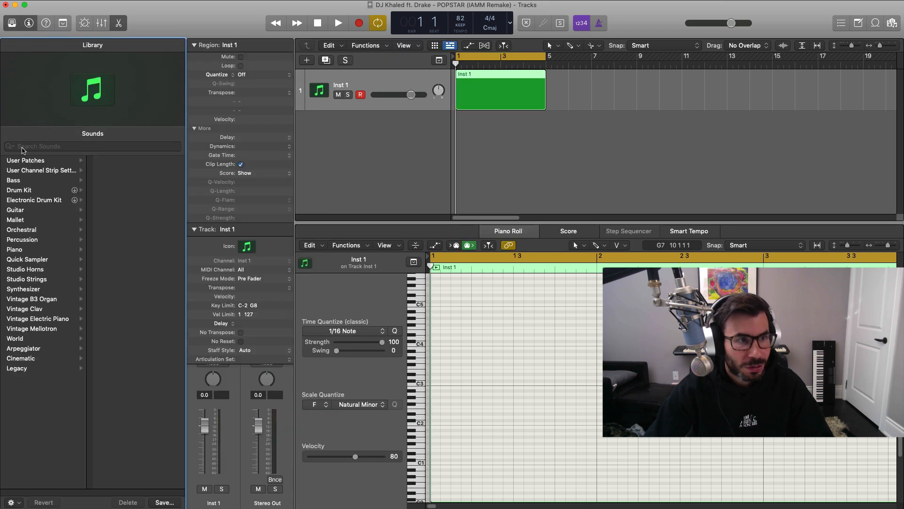
left_click(43, 250)
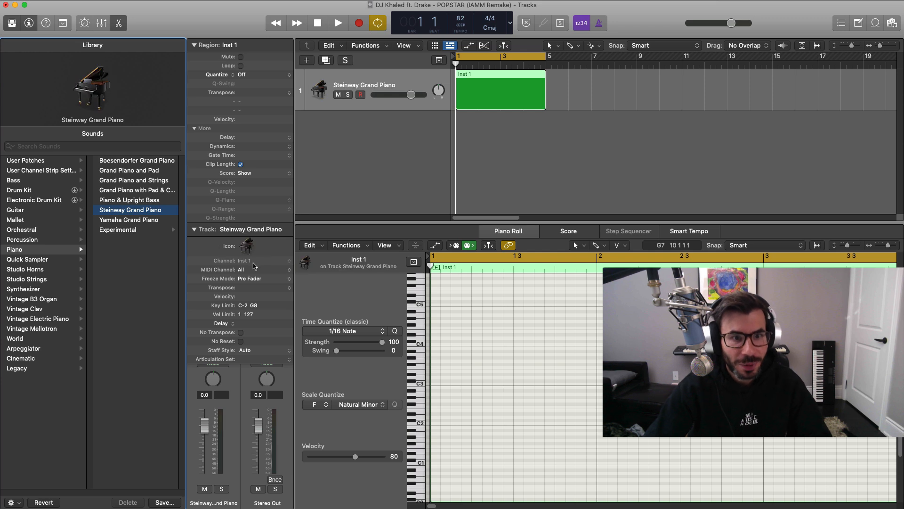
left_click(5, 24)
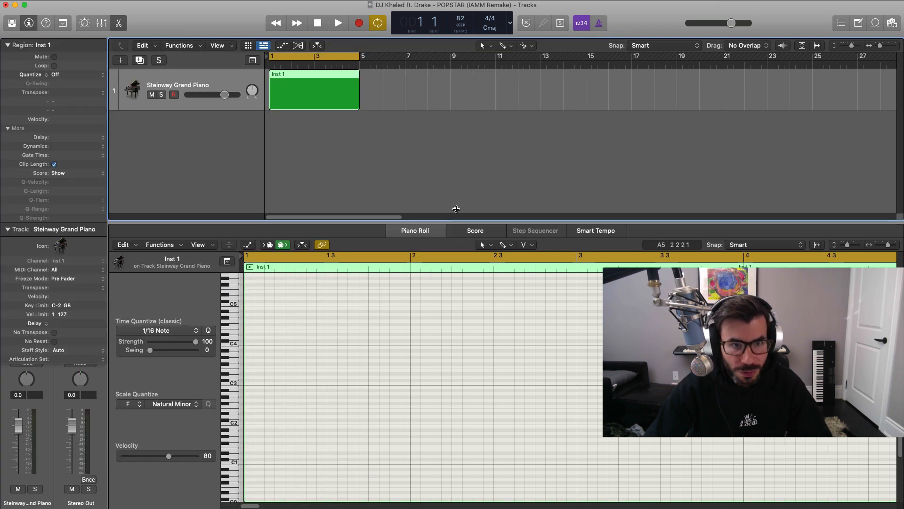
Enlarge the piano roll and draw a one-bar C minor chord from bar 1 using C2, C3, C4, D#4 and G4.
left_click_drag(456, 220, 455, 179)
left_click(247, 386)
left_click_drag(324, 390, 408, 390)
left_click_drag(258, 390, 263, 285)
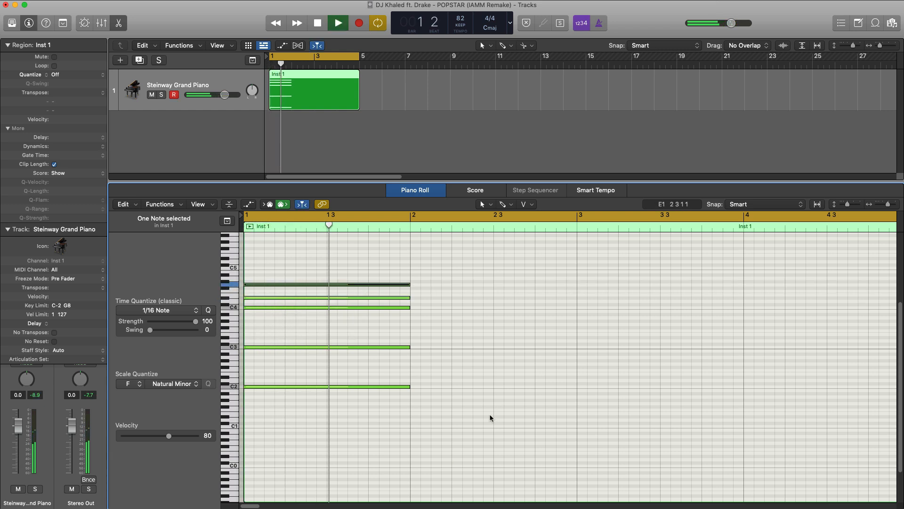
Shorten all the chord notes to half a bar, copy C2 down to C1, and play the chord.
key("space")
key("super+a")
left_click_drag(409, 297, 327, 295)
left_click(278, 395)
left_click_drag(276, 387, 275, 427)
key("space")
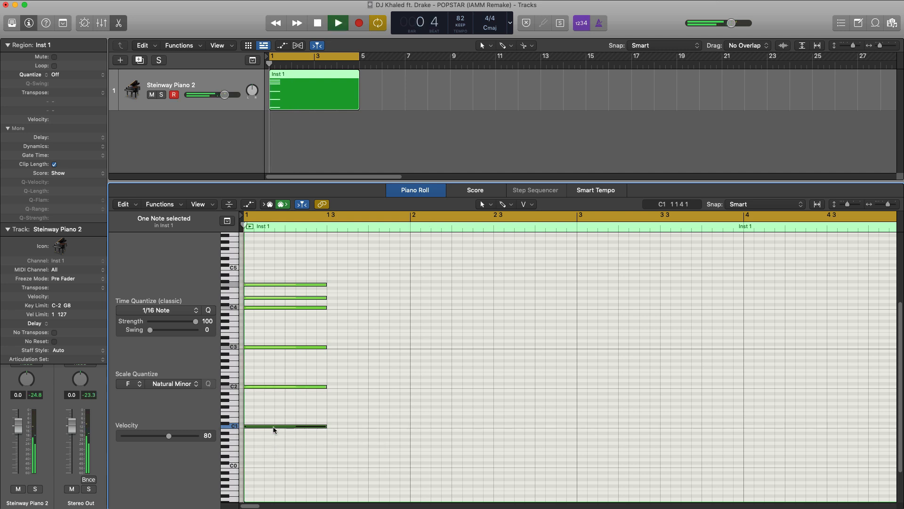
key("space")
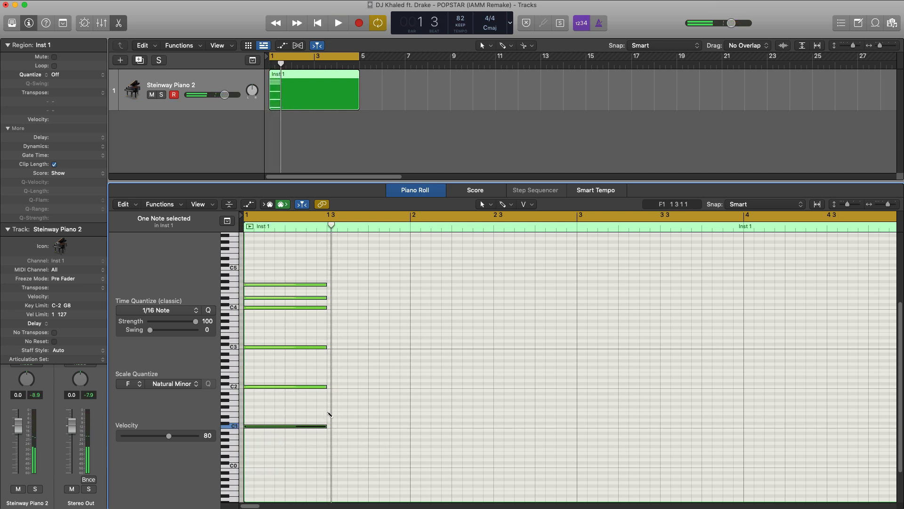
Add a half-bar F minor chord at beat 3 with F1, F2, C4, F4, G#4 and C5, and play both chords.
left_click_drag(346, 411, 348, 269)
key("space")
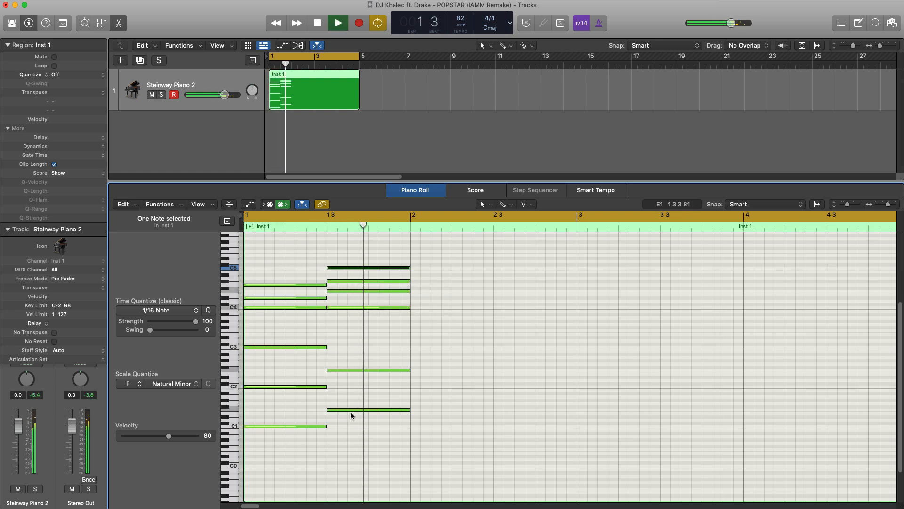
key("space")
key("space")
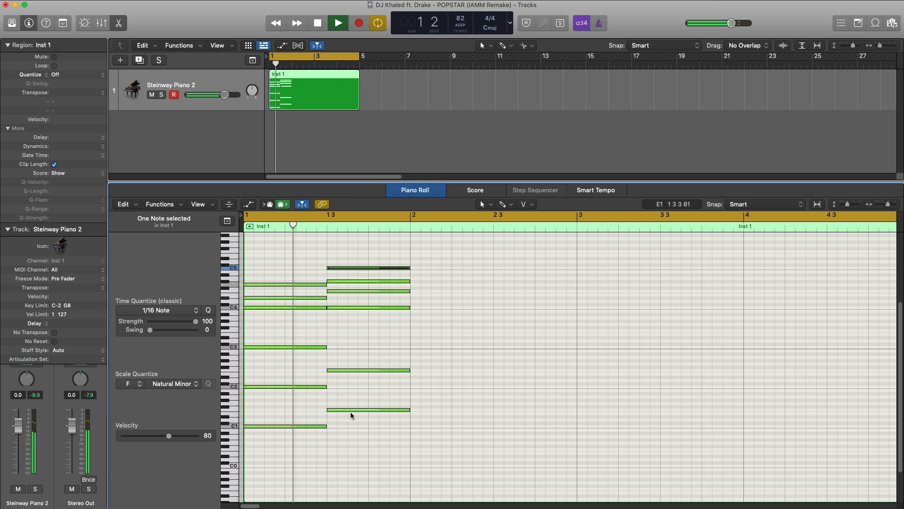
key("space")
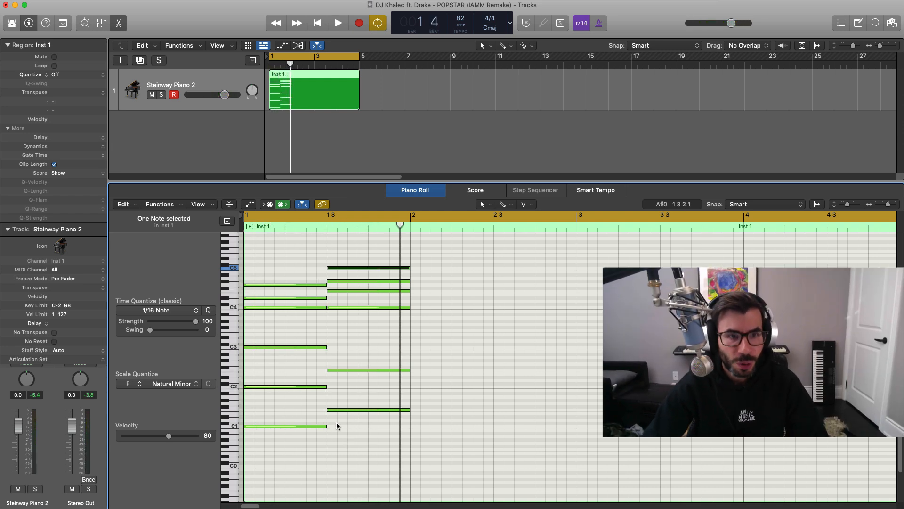
Shorten the piano region to one bar so it ends at bar 2.
scroll(331, 117, "up", 1)
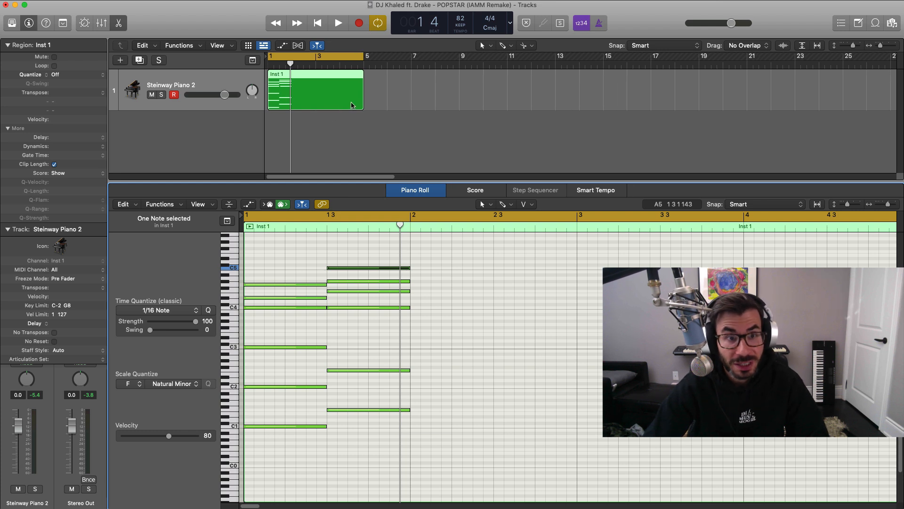
left_click_drag(360, 109, 291, 109)
scroll(323, 126, "up", 2)
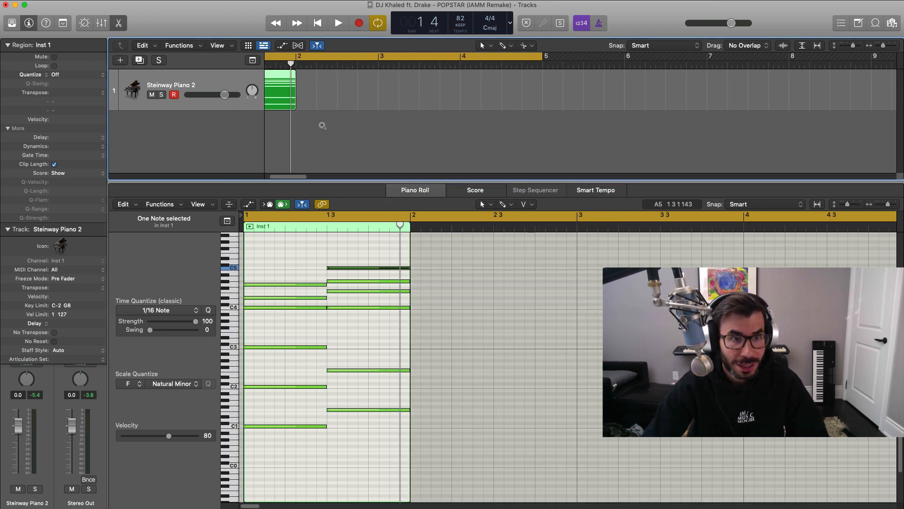
Quantize all the region's notes to 1/8 Note with a Q-Flam of +11 ticks and play the result.
left_click(301, 254)
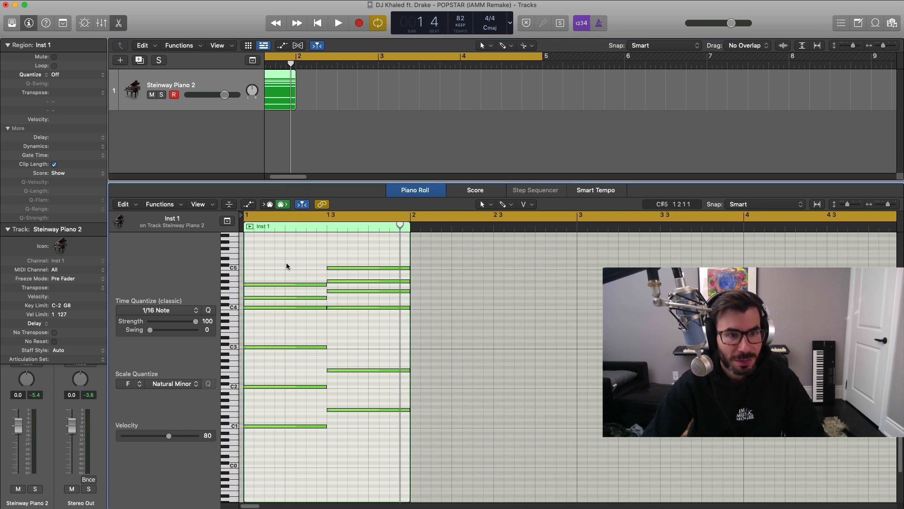
key("super+a")
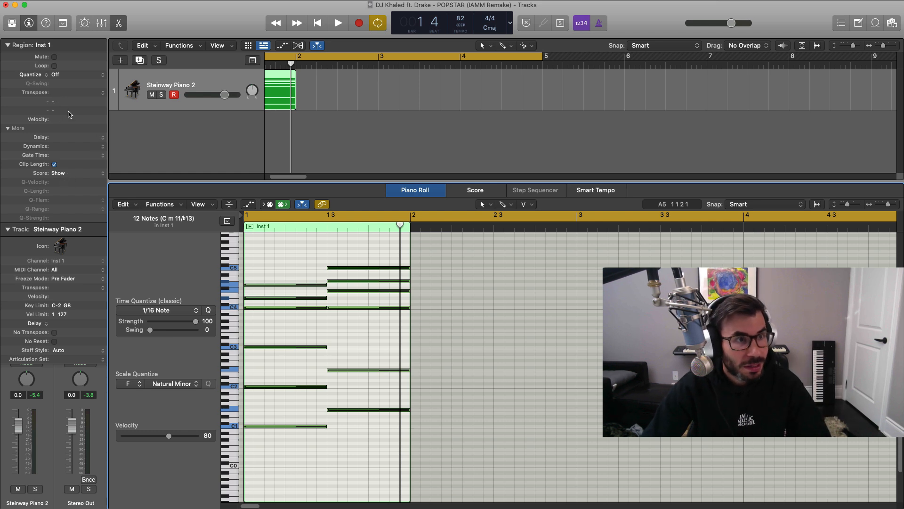
left_click(74, 75)
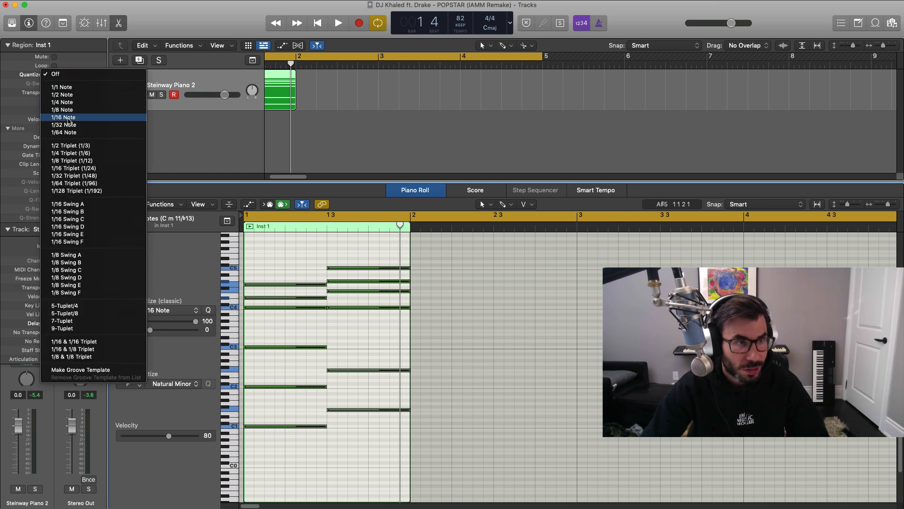
left_click(73, 110)
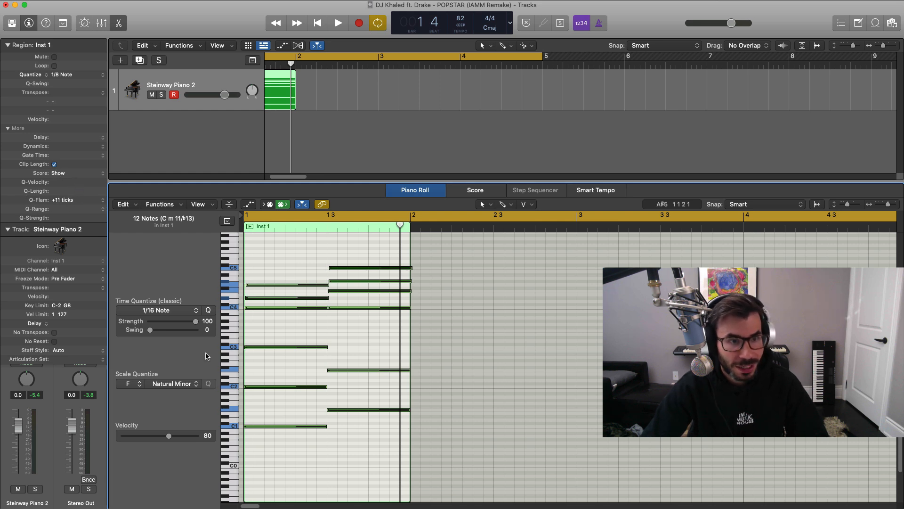
scroll(281, 326, "up", 10)
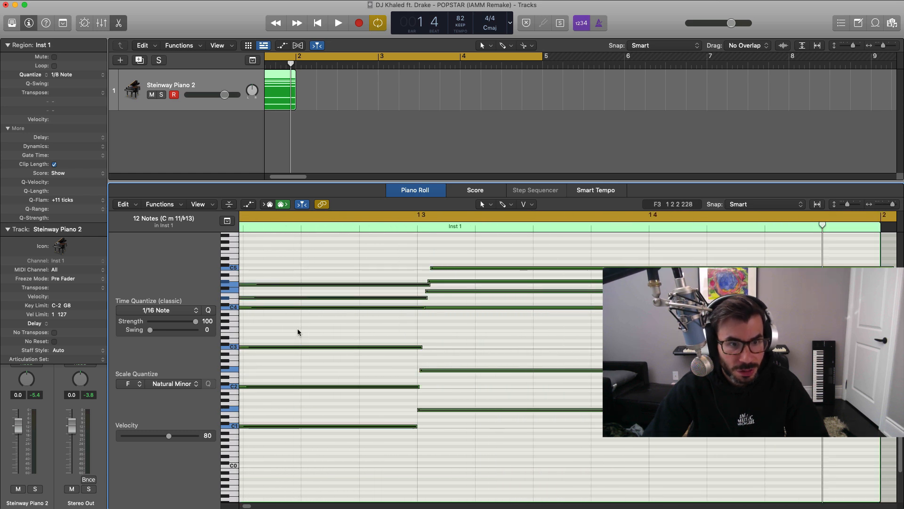
key("space")
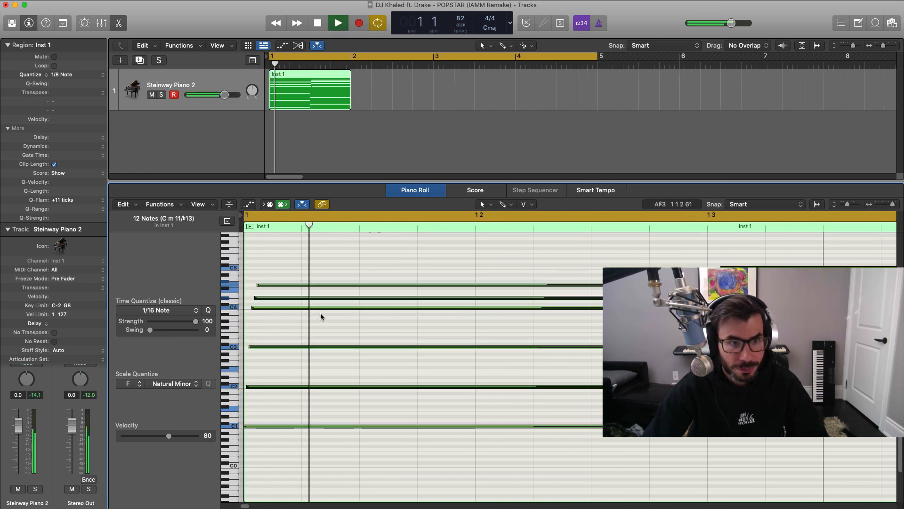
scroll(489, 311, "down", 5)
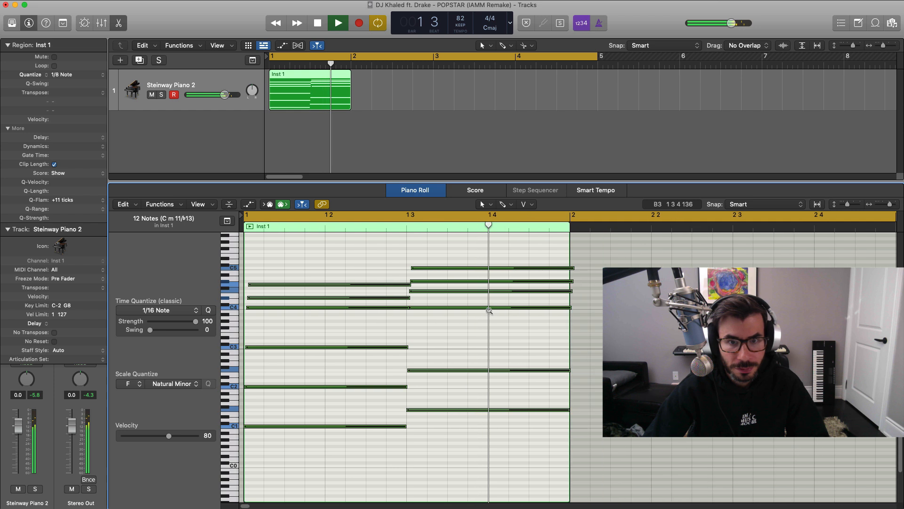
key("space")
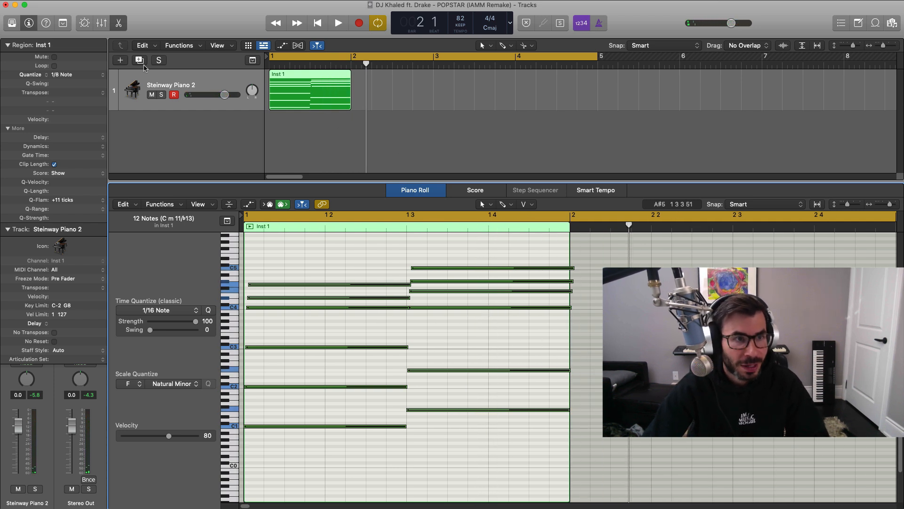
Open the piano track's Channel EQ and recall its default setting.
left_click(8, 230)
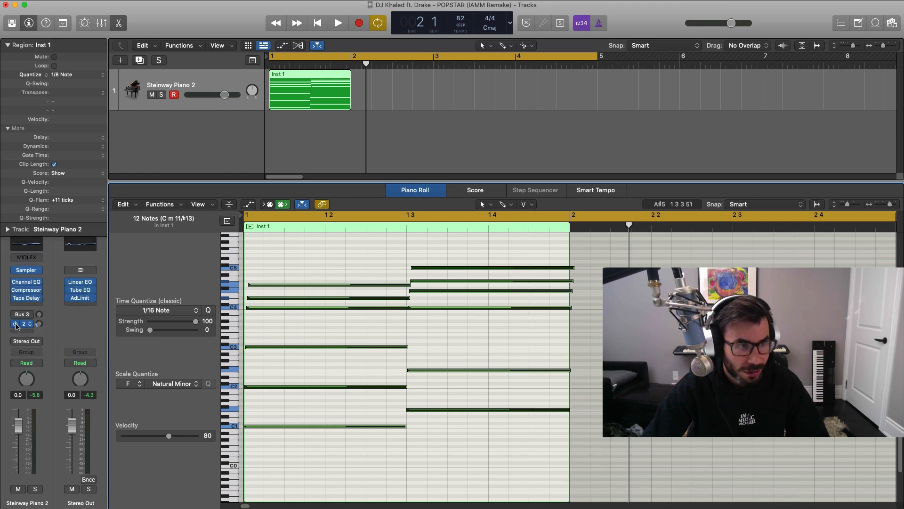
left_click(28, 283)
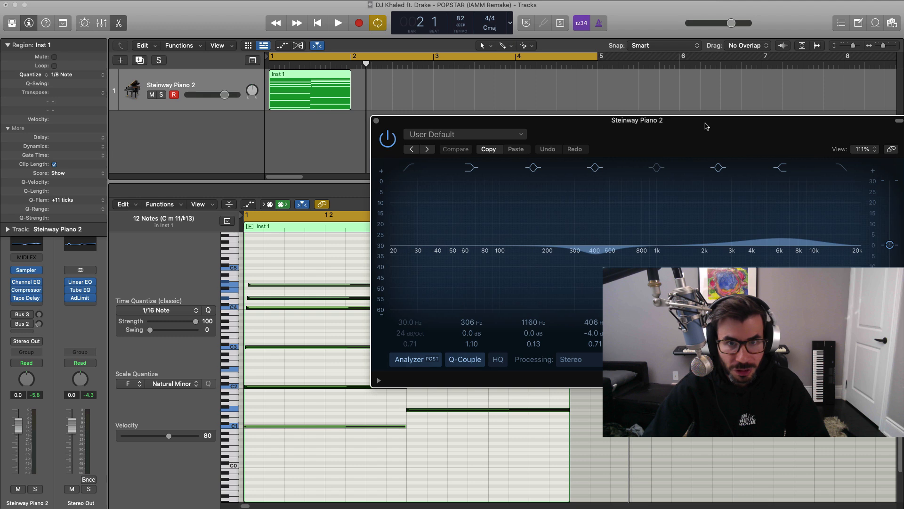
left_click_drag(706, 123, 562, 86)
left_click(368, 98)
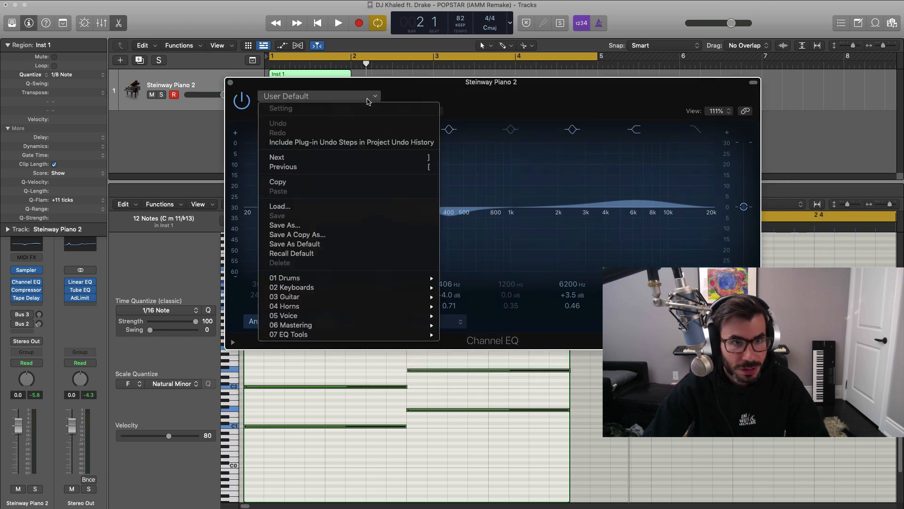
left_click(335, 255)
Enable the Channel EQ's low cut at 87.5 Hz with a 12 dB/Oct slope while the region plays.
key("space")
left_click(266, 130)
left_click_drag(244, 219, 344, 220)
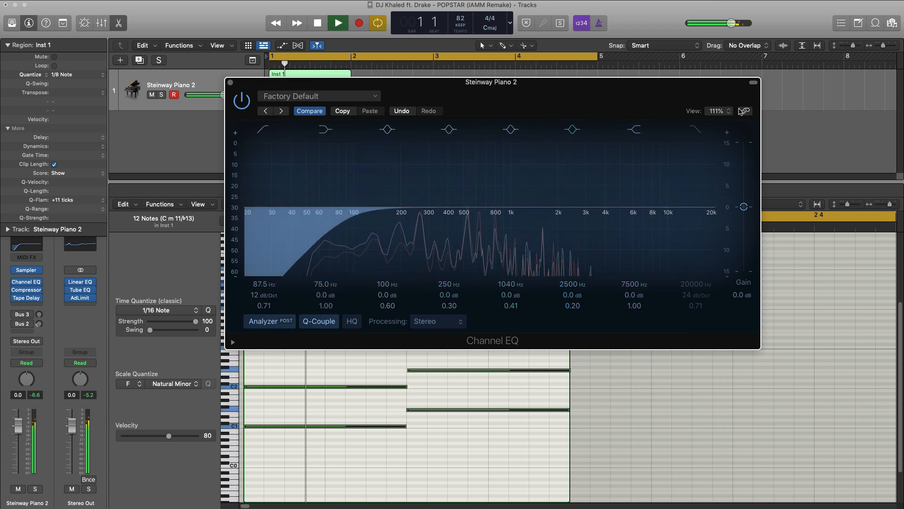
Set the Channel EQ's high cut to 1320 Hz at 6 dB/Oct, listen to it, and close the plug-in.
left_click_drag(715, 220, 580, 220)
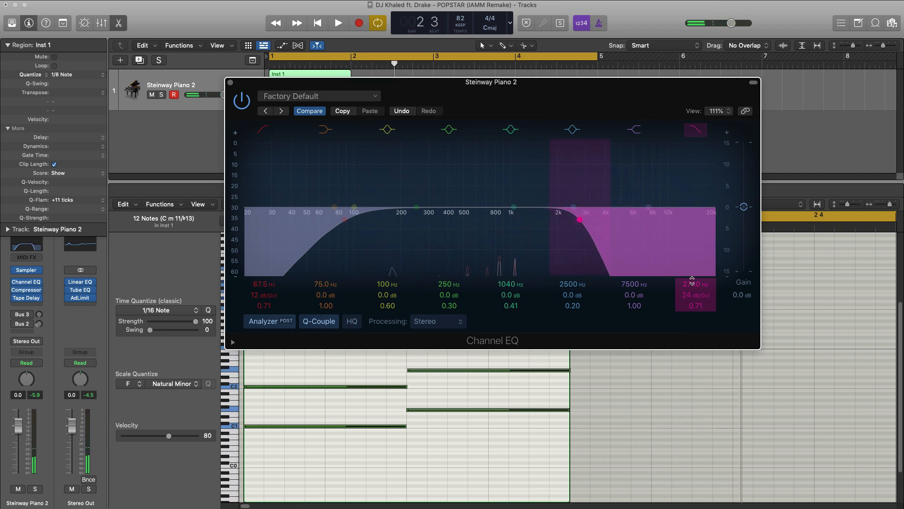
key("space")
left_click_drag(692, 281, 687, 301)
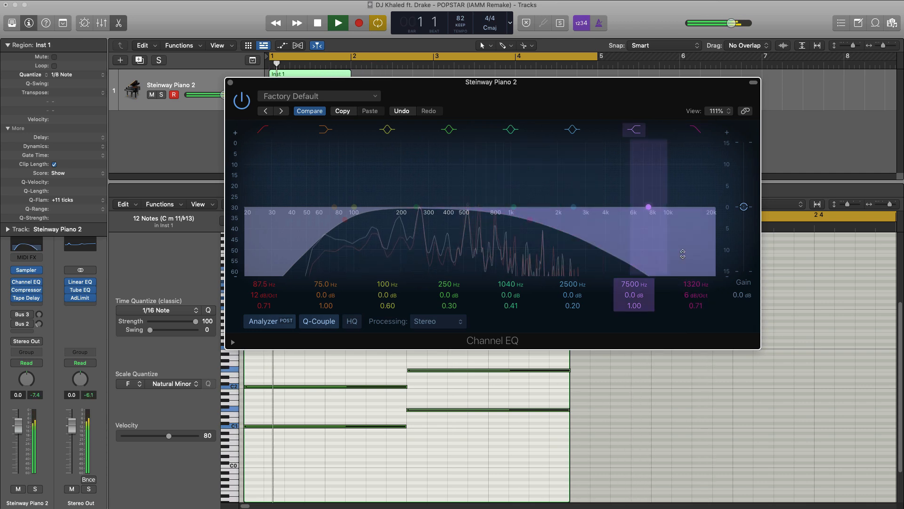
left_click(230, 83)
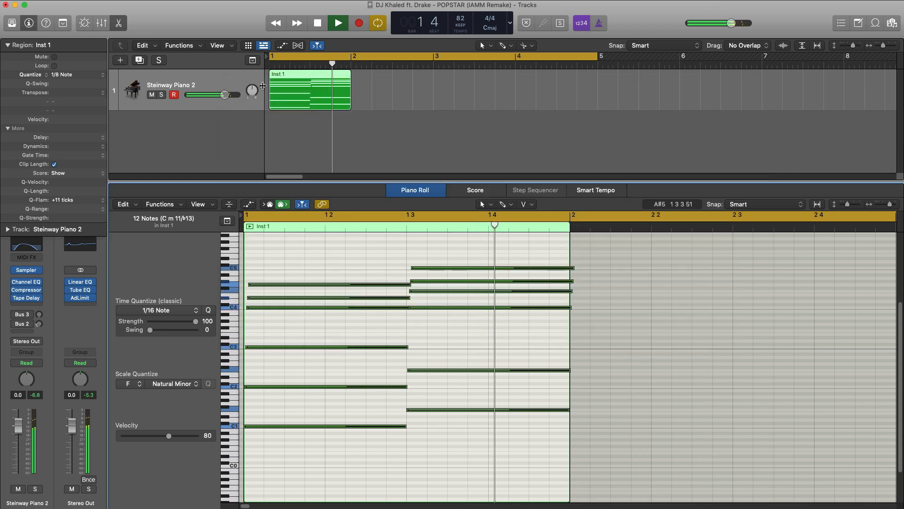
key("space")
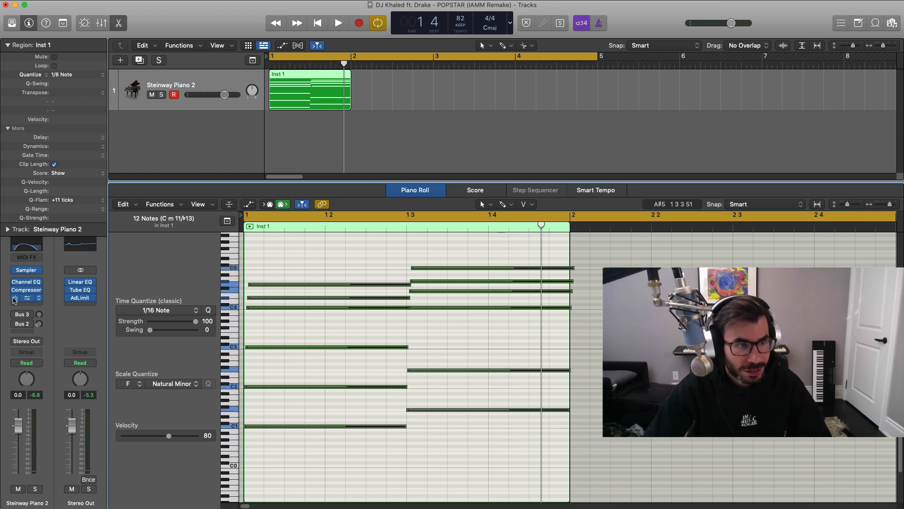
Bypass the piano's Tape Delay, insert iZotope Vinyl below it, and play the region through it.
left_click(18, 303)
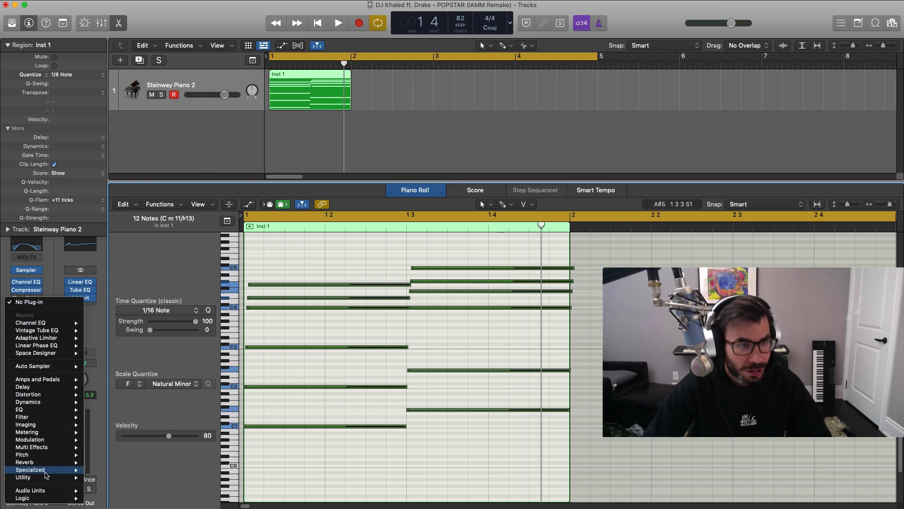
mouse_move(44, 490)
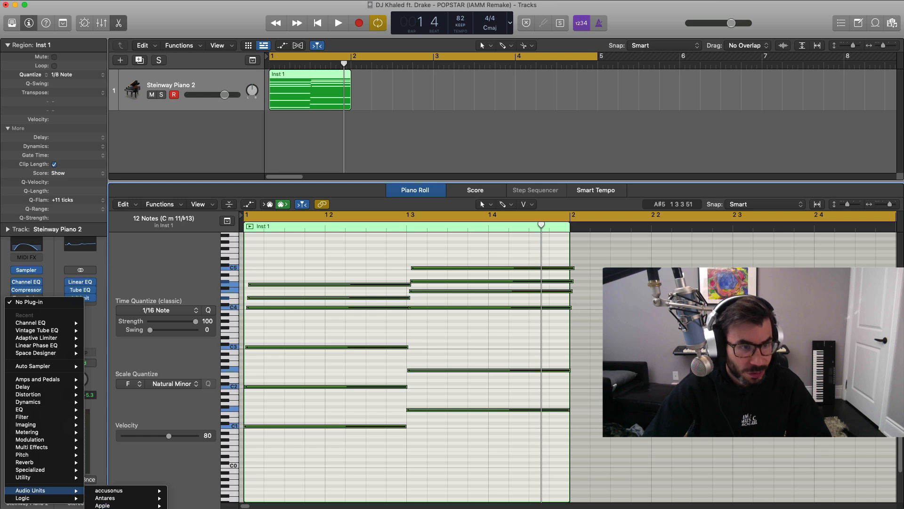
mouse_move(225, 359)
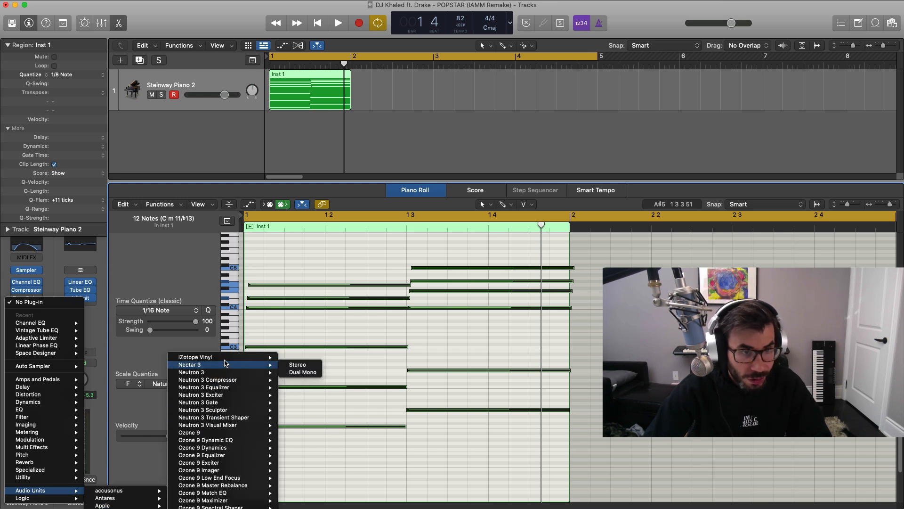
left_click(301, 358)
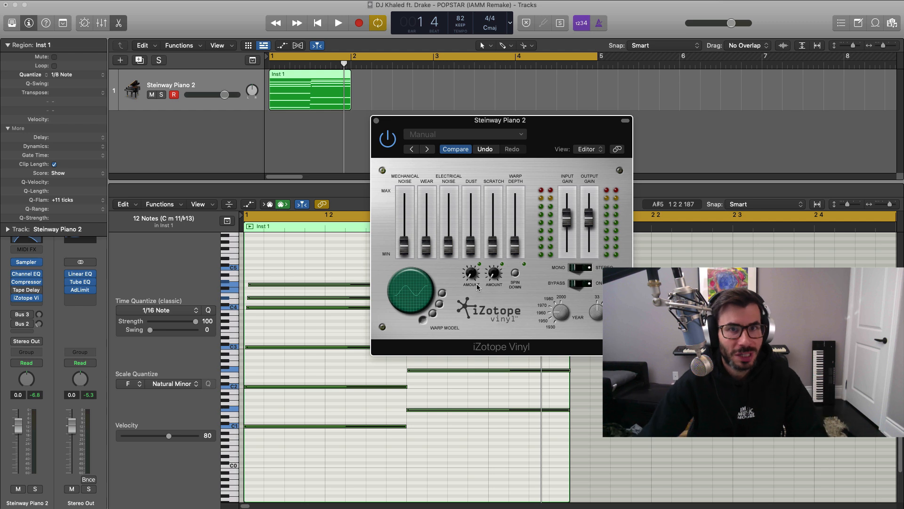
key("space")
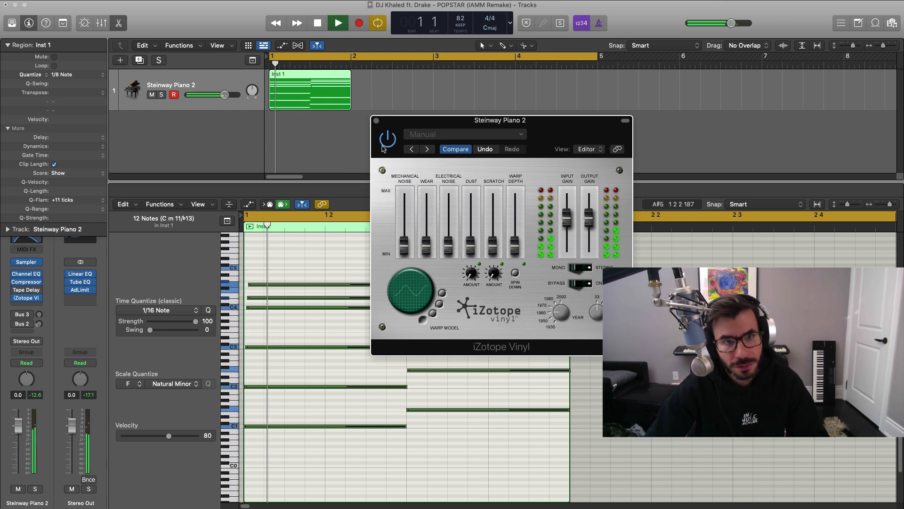
Close the Vinyl plug-in, stop playback, and add a software instrument track with Vintage Mellotron.
left_click(377, 121)
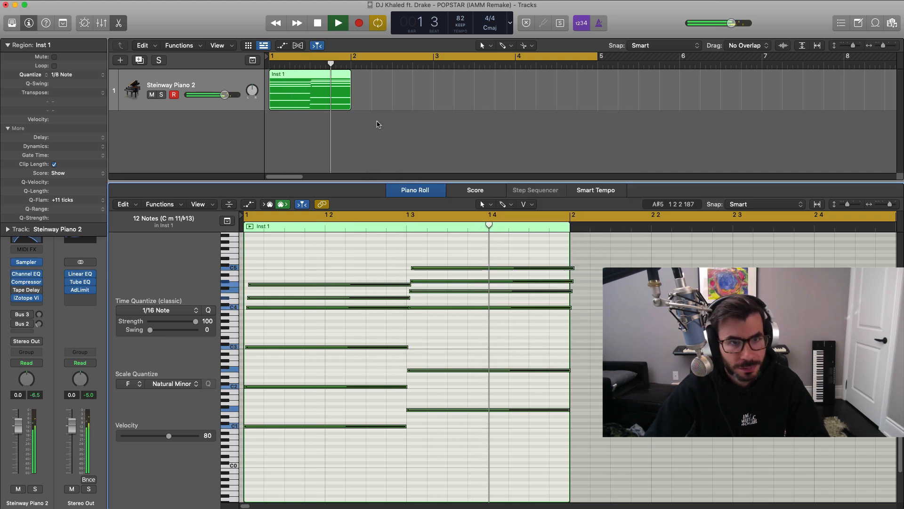
key("space")
key("alt+super+n")
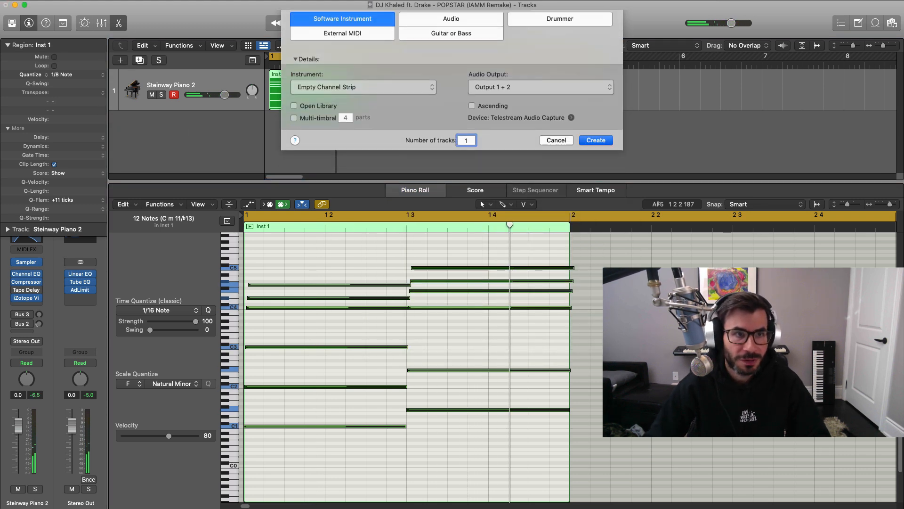
key("Return")
left_click(29, 284)
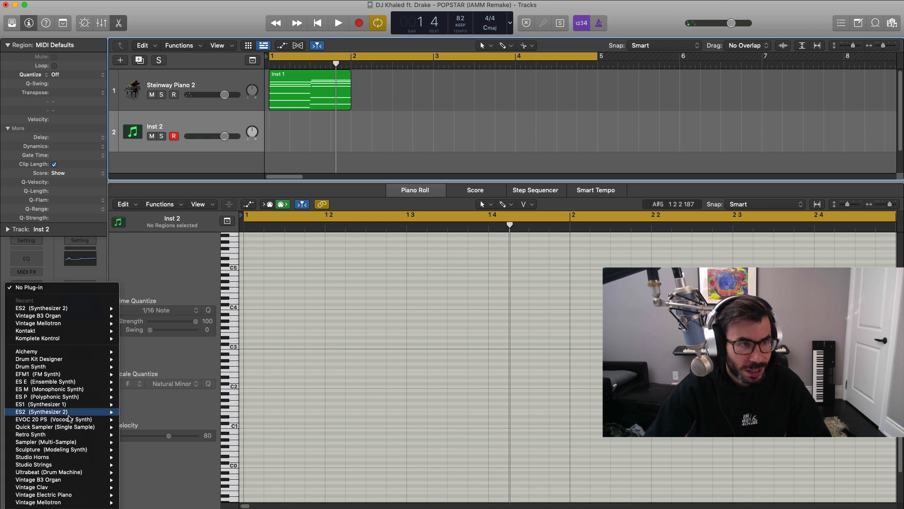
left_click(61, 502)
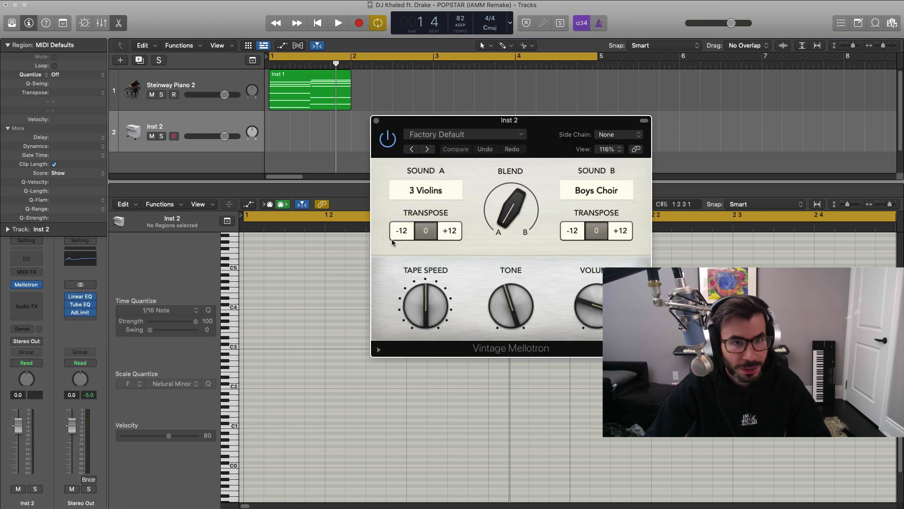
Copy the piano region onto the Mellotron track, reopen its instrument, and solo the track.
left_click(375, 121)
left_click_drag(303, 88, 304, 135)
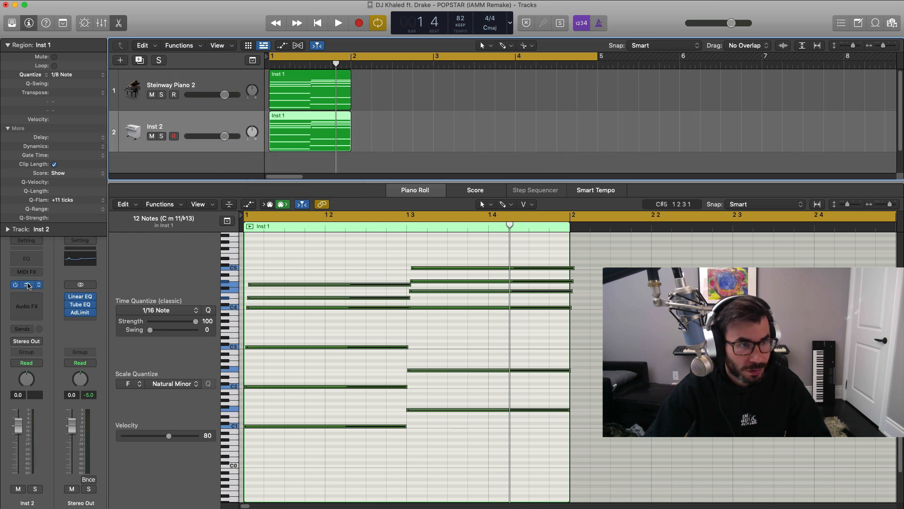
left_click(27, 284)
left_click(162, 137)
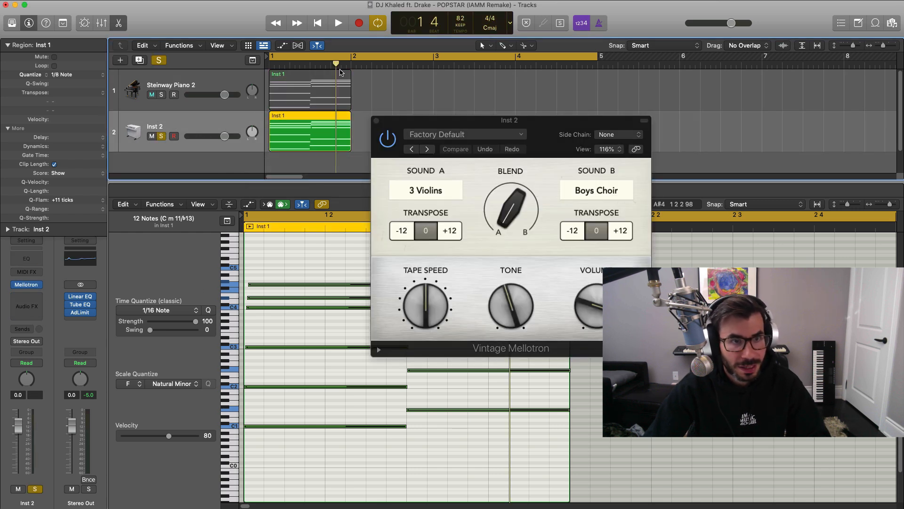
Shorten the cycle range to bar 1 and listen to the soloed Mellotron region.
left_click(309, 59)
left_click_drag(271, 58, 351, 58)
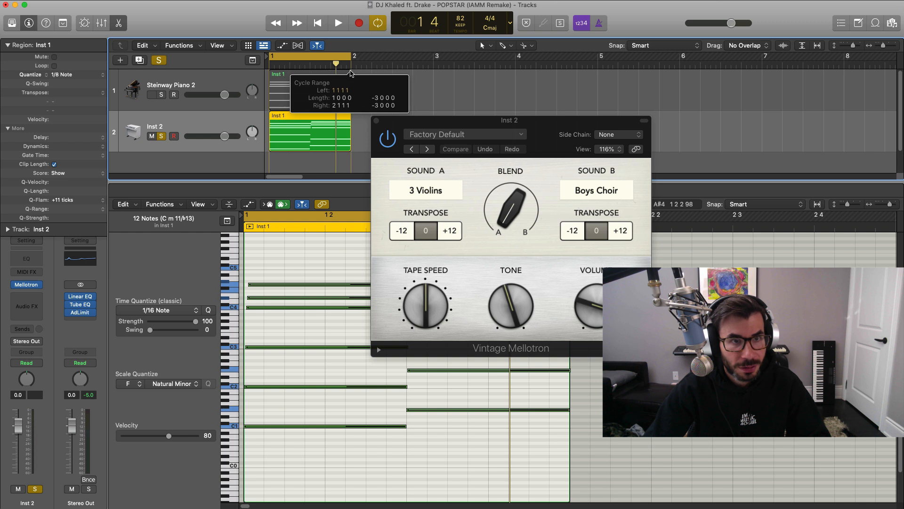
key("space")
left_click_drag(513, 133, 583, 167)
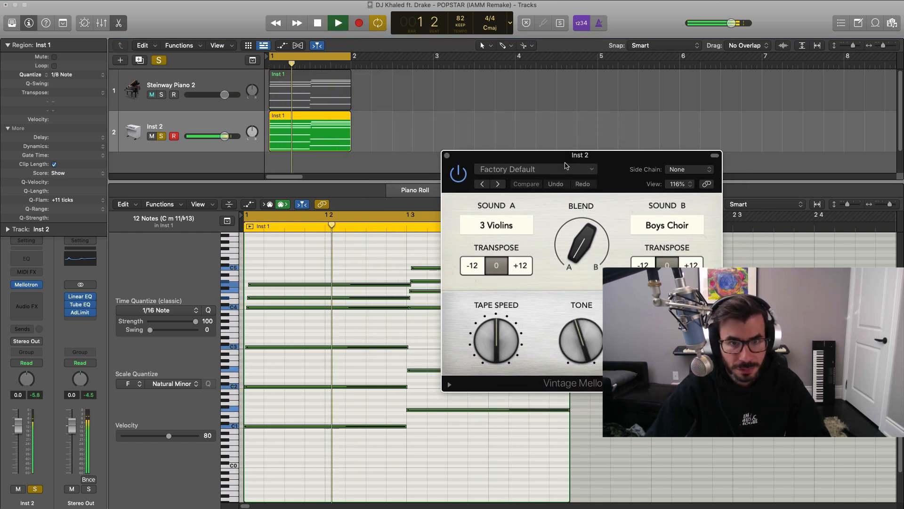
key("space")
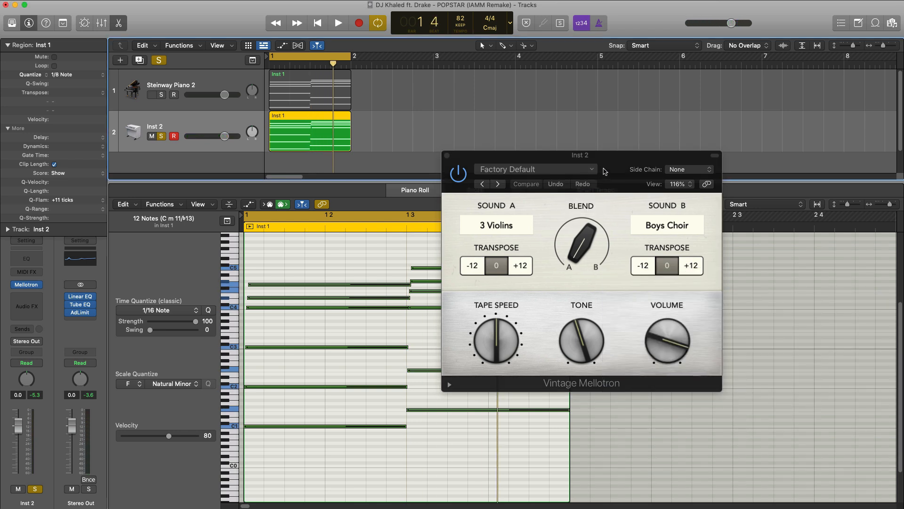
Transpose the Mellotron's Sound A by -12, then turn down its tape speed and tone during playback.
left_click_drag(605, 171, 490, 137)
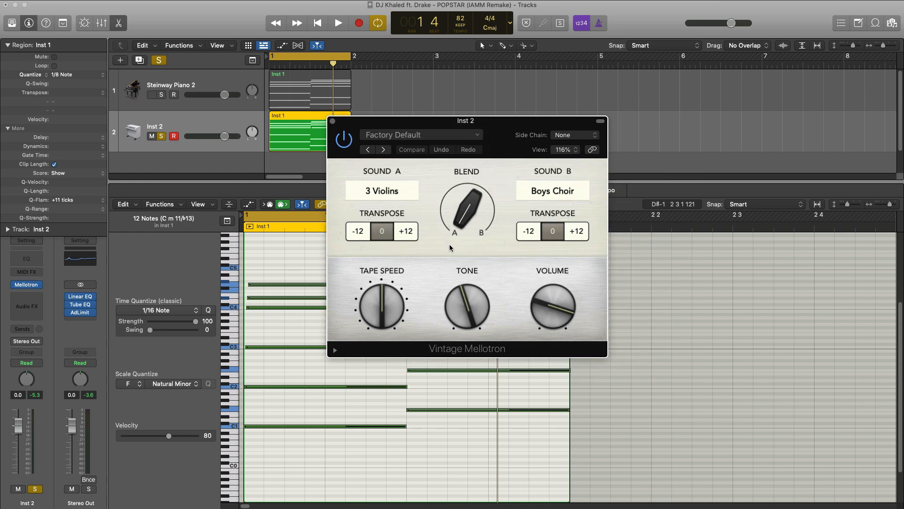
left_click_drag(477, 122, 510, 111)
key("space")
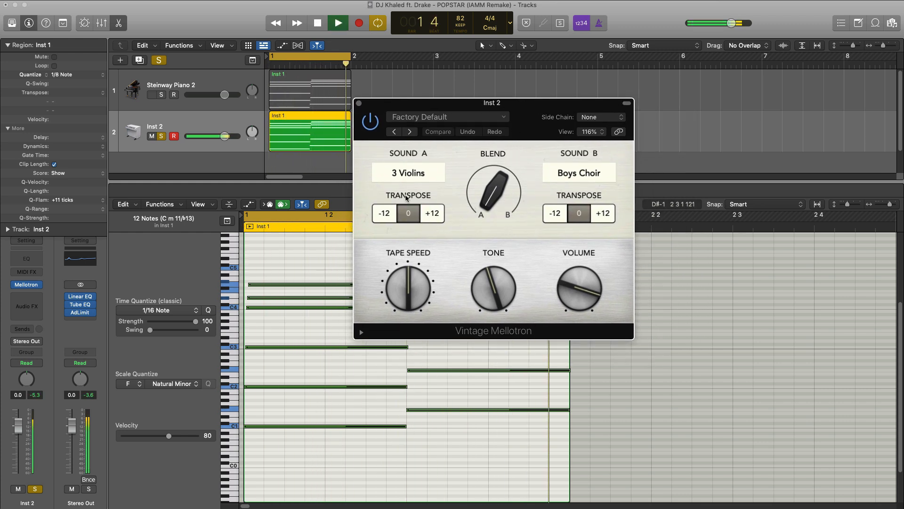
left_click(381, 214)
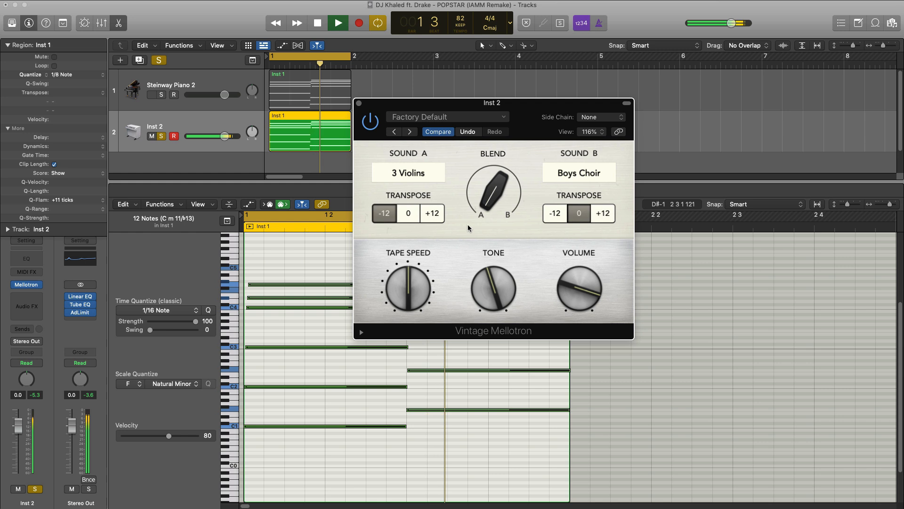
left_click_drag(408, 288, 400, 326)
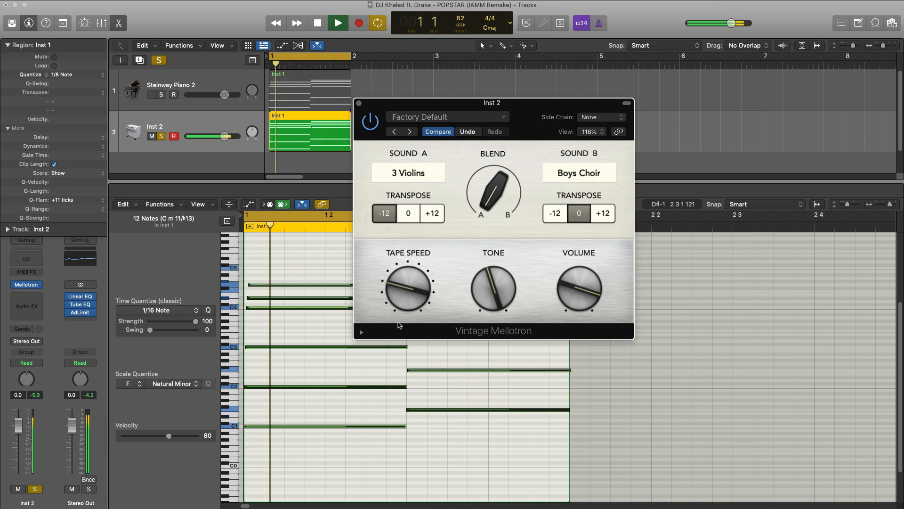
left_click_drag(493, 296, 488, 326)
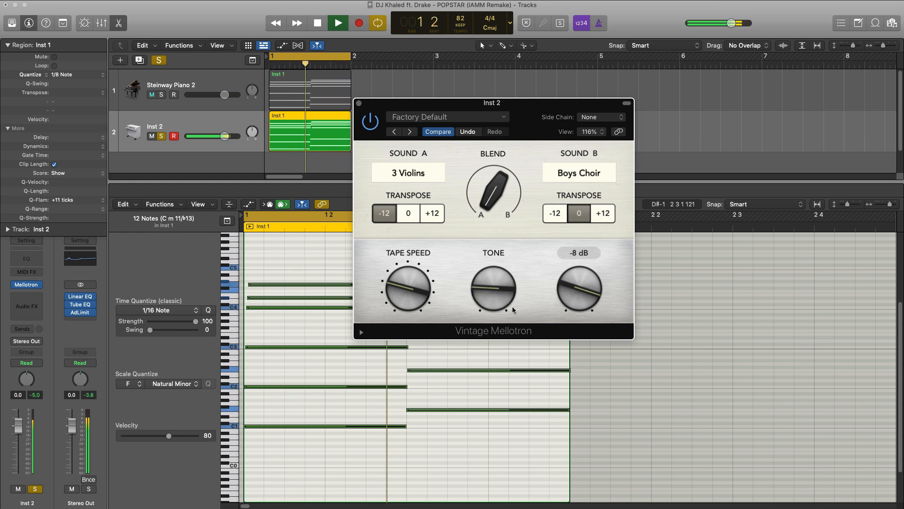
Set the Mellotron's Sound B to Brass and turn the blend toward Sound B.
left_click(580, 176)
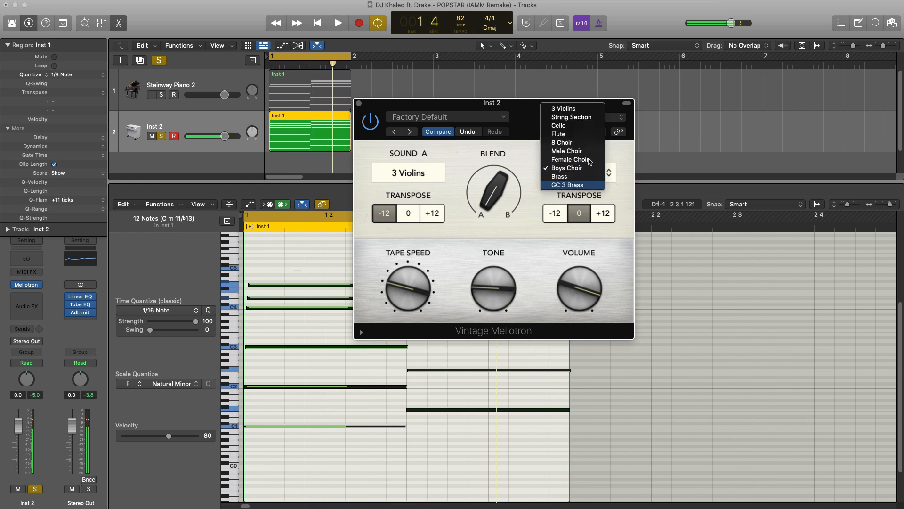
left_click(567, 182)
key("space")
mouse_move(493, 177)
left_mouse_down()
mouse_move(490, 185)
mouse_move(487, 165)
left_mouse_up()
left_click_drag(487, 164, 485, 162)
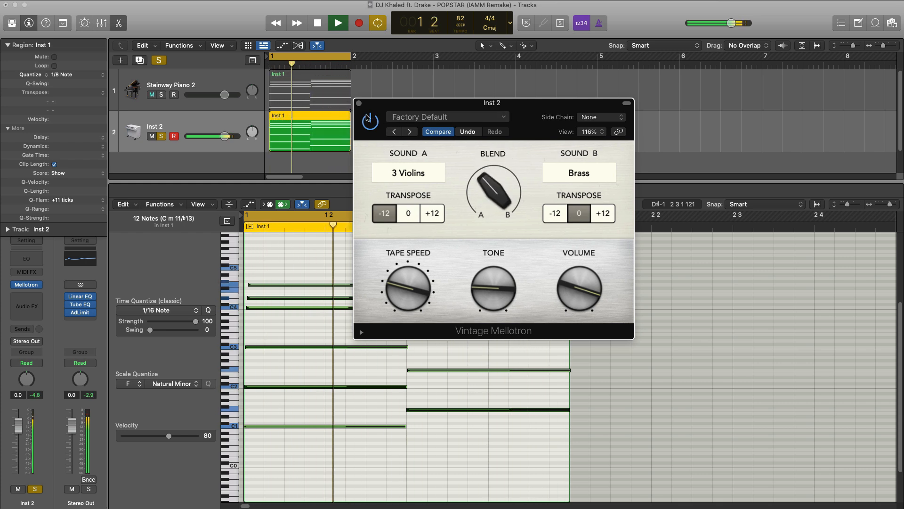
Add a Channel EQ to the Mellotron track and enable its low cut at 210 Hz with a 6 dB/Oct slope.
left_click(359, 103)
left_click(24, 258)
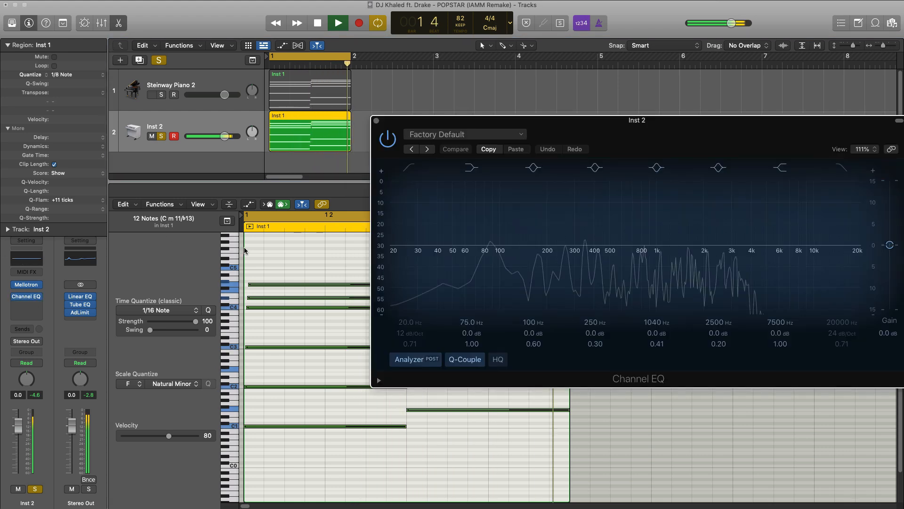
key("space")
left_click_drag(708, 133, 524, 96)
key("space")
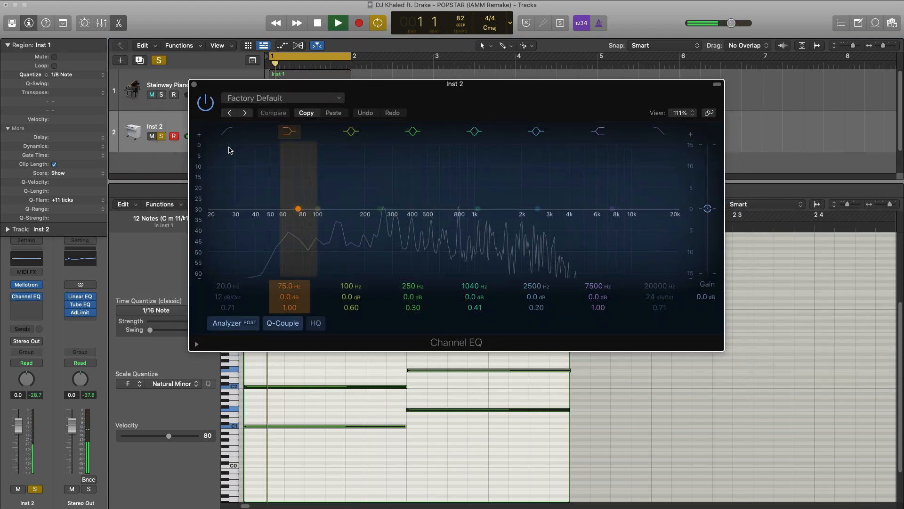
left_click(226, 134)
left_click_drag(228, 286, 228, 241)
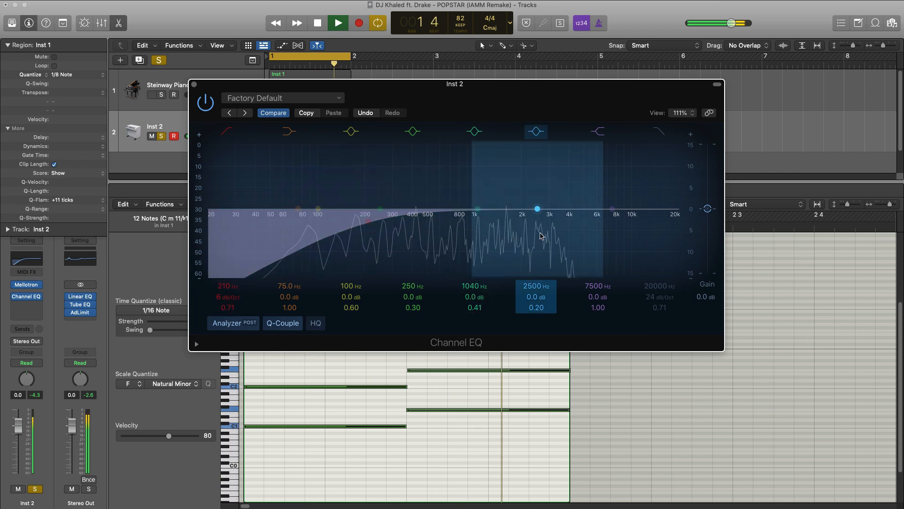
Enable the Channel EQ's high cut at 520 Hz with a 12 dB/Oct slope and close the plug-in.
left_click(659, 131)
key("space")
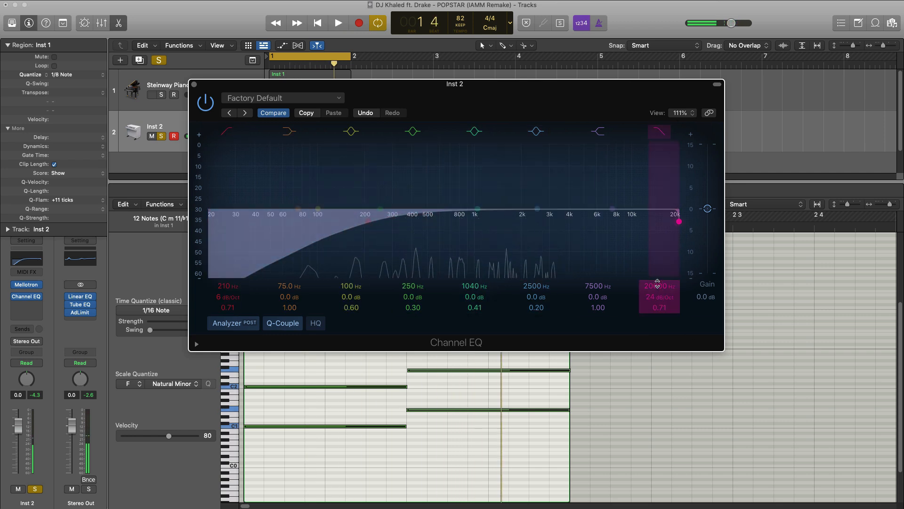
key("space")
left_click_drag(657, 285, 657, 325)
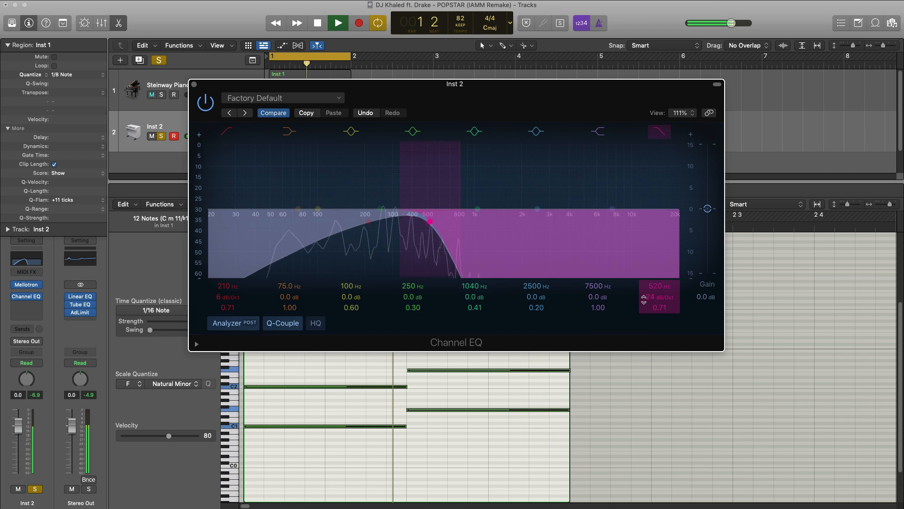
left_click(645, 298)
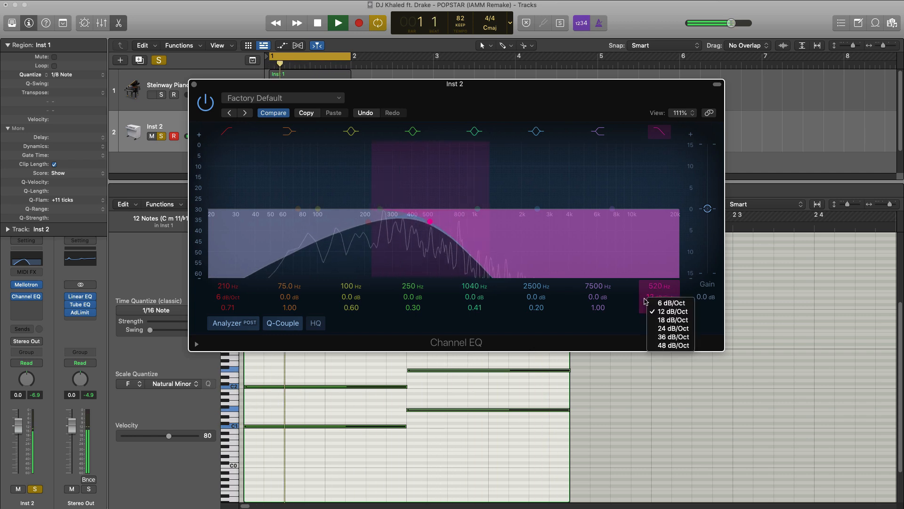
left_click(672, 311)
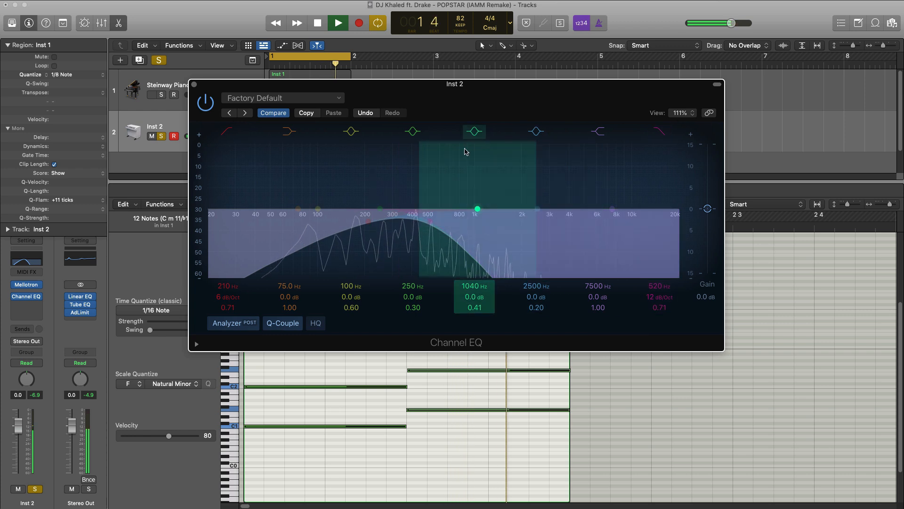
left_click(195, 86)
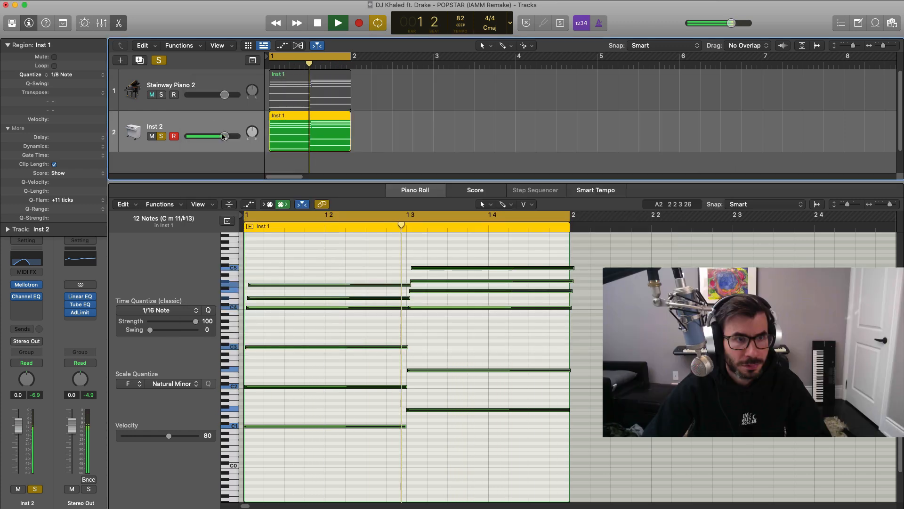
Solo the piano alongside the Mellotron and balance them at -1.0 dB and -2.8 dB during playback.
left_click(161, 95)
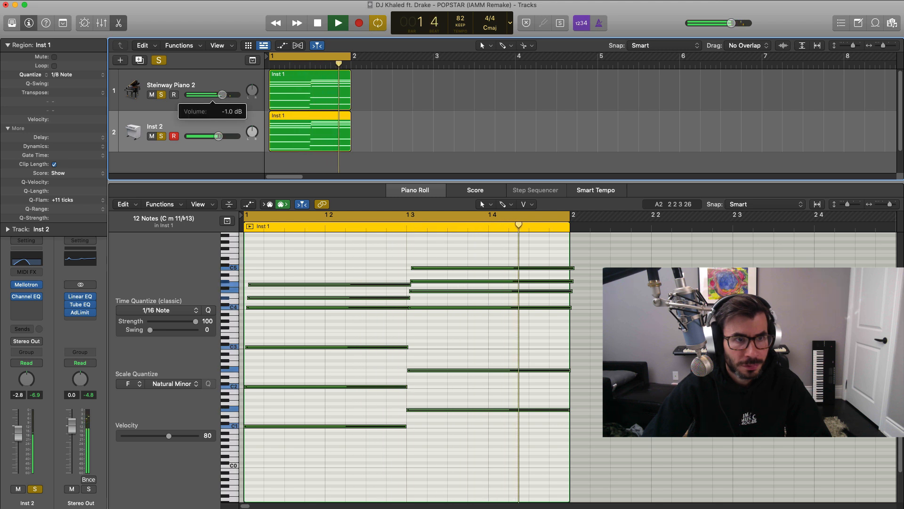
key("space")
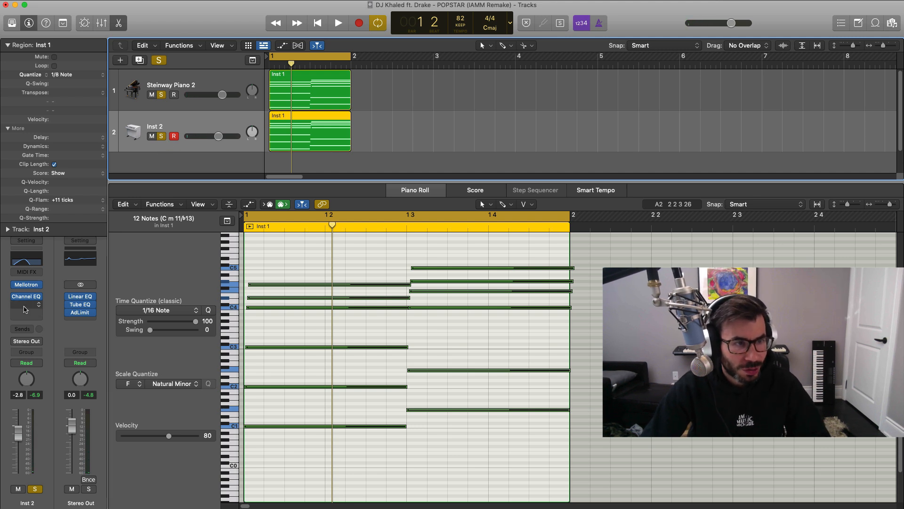
Insert iZotope Vinyl below the Mellotron's Channel EQ, solo only the Mellotron, and adjust Vinyl's Year setting.
left_click(24, 309)
left_click(437, 363)
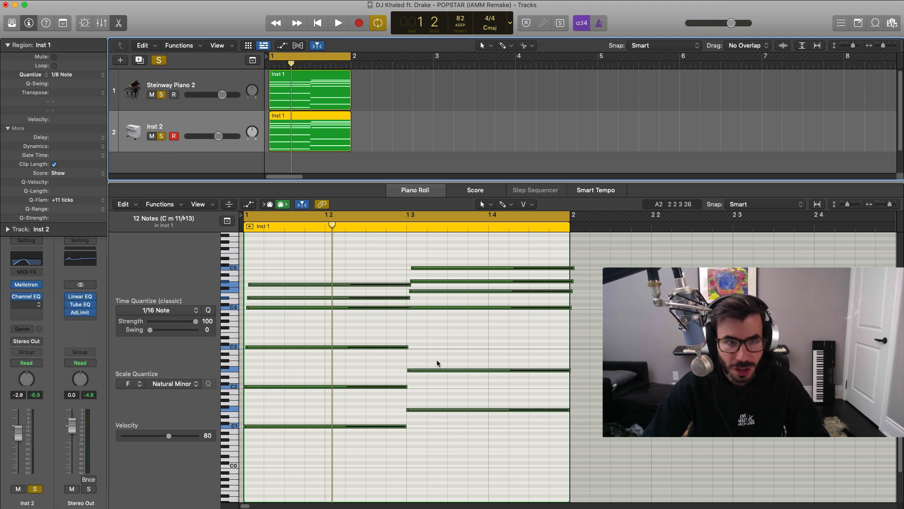
left_click(161, 138, "alt")
left_click(163, 137, "alt")
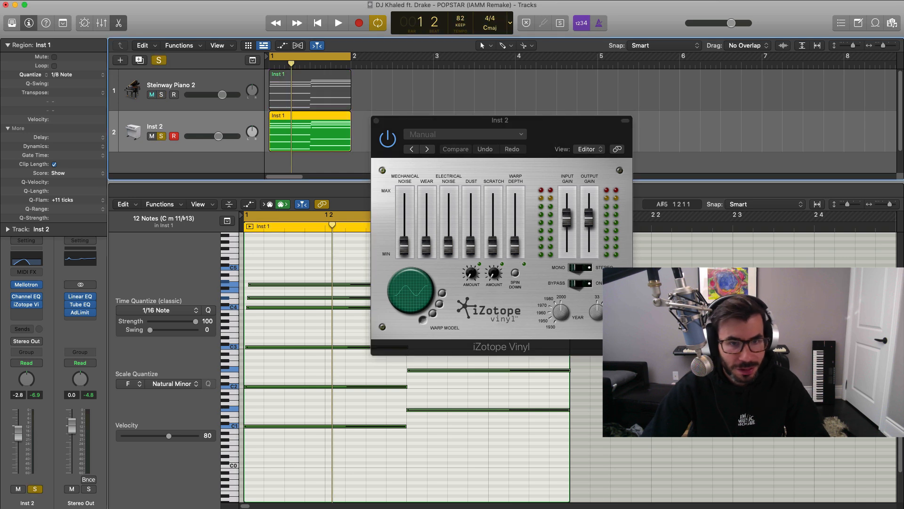
left_click_drag(557, 314, 559, 335)
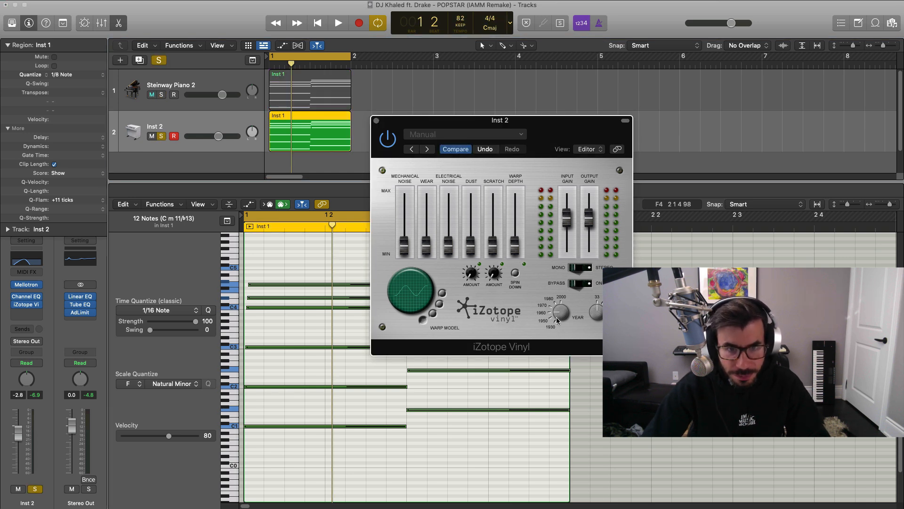
Listen to the soloed Mellotron with iZotope Vinyl bypassed and active, then close the plug-in.
key("space")
left_click(388, 144)
left_click(387, 145)
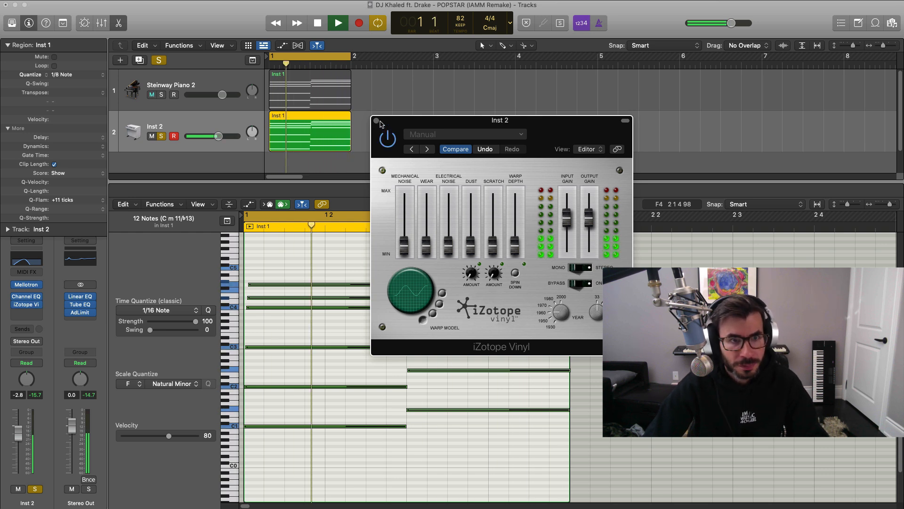
left_click(377, 120)
Bring the piano back in and balance the Mellotron at -1.2 dB against the piano at about -1.8 dB.
left_click(152, 94)
left_click_drag(219, 136, 222, 137)
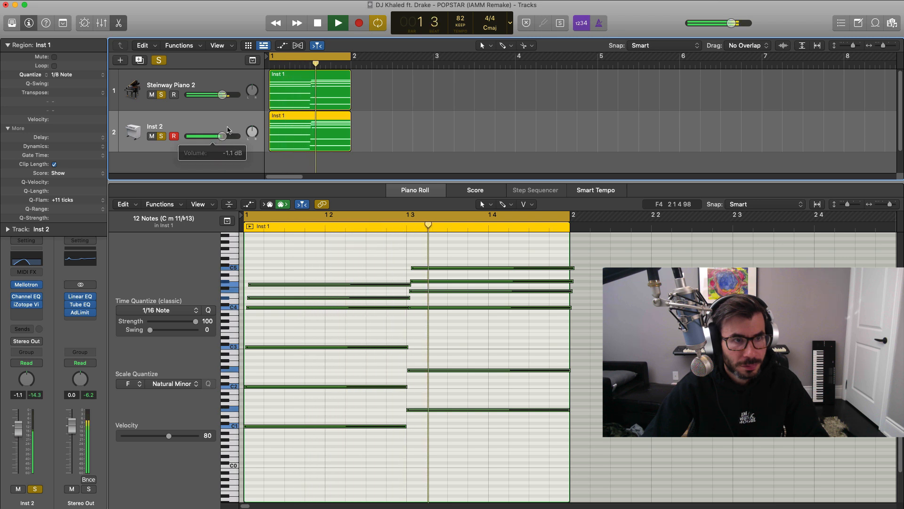
left_click_drag(223, 94, 224, 95)
left_click_drag(222, 136, 221, 136)
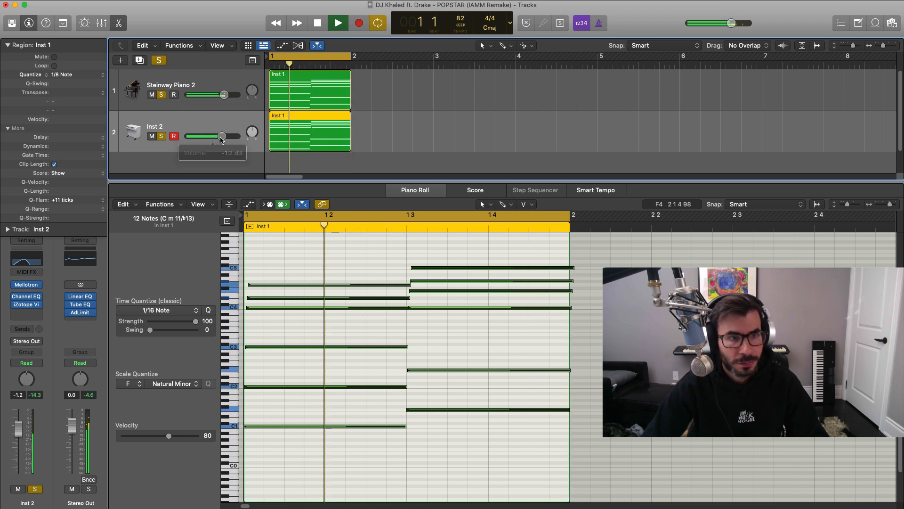
key("space")
left_click_drag(212, 96, 209, 96)
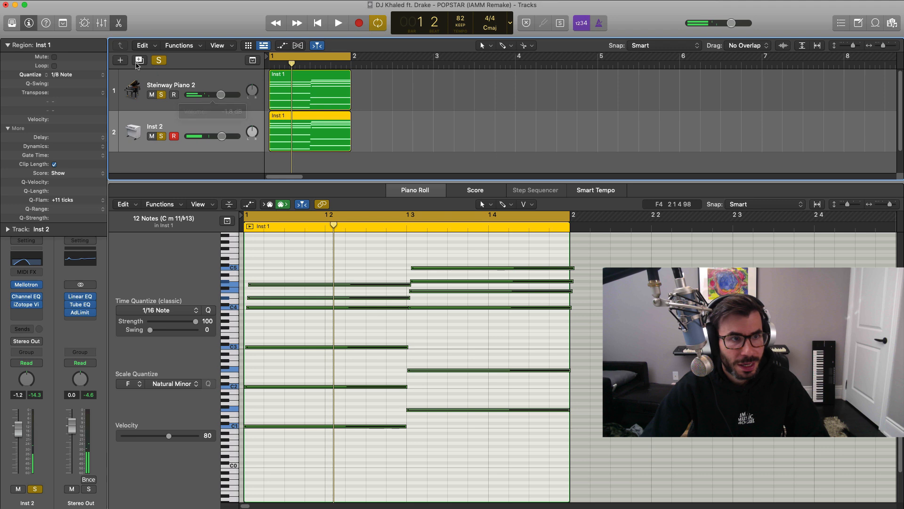
Add a third software instrument track and copy the Mellotron's chord region onto it.
left_click(121, 61)
key("Return")
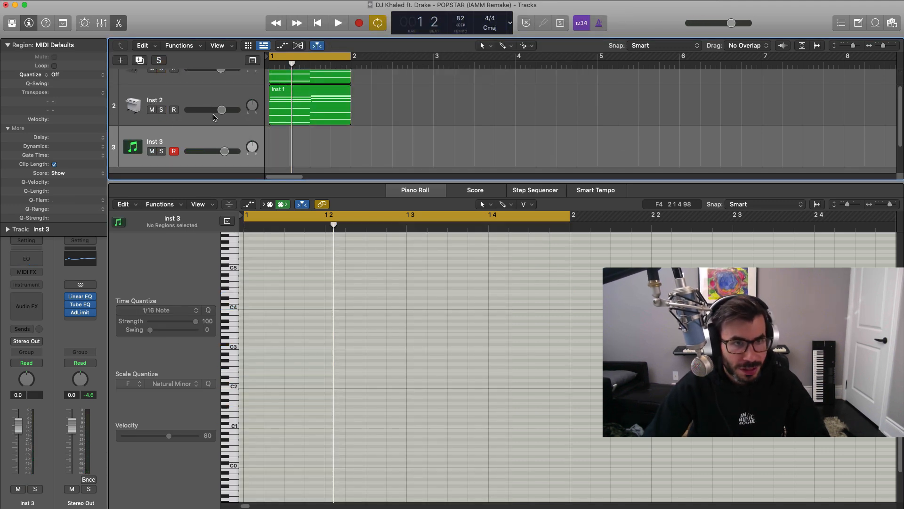
left_click_drag(311, 115, 312, 156)
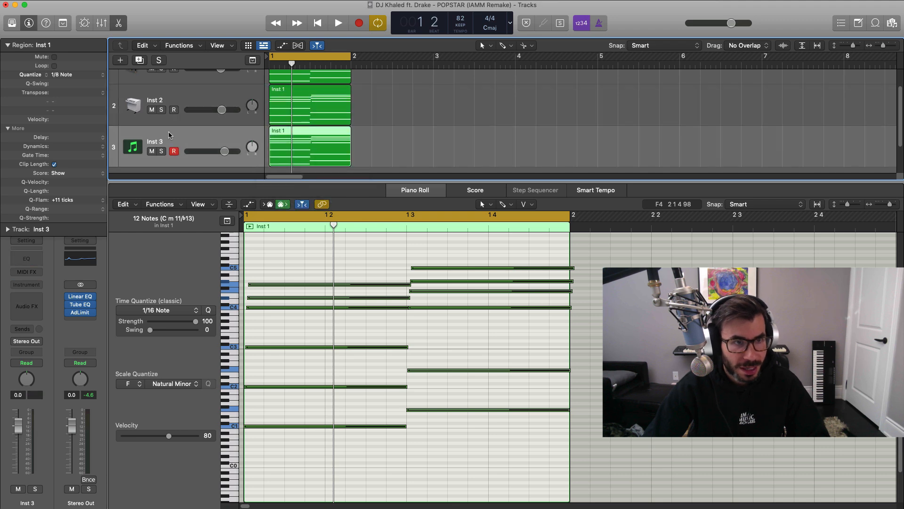
Load the Vintage B3 Organ as the software instrument on the third track.
left_click(11, 23)
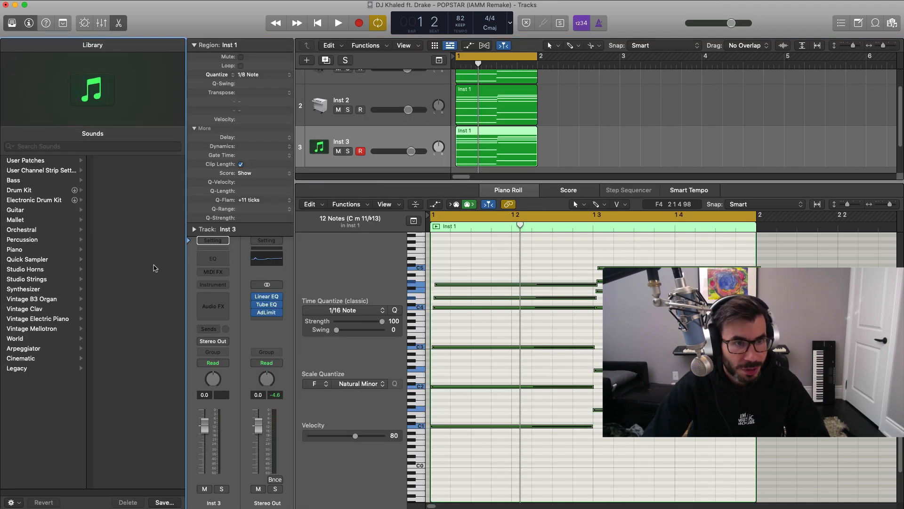
left_click(11, 23)
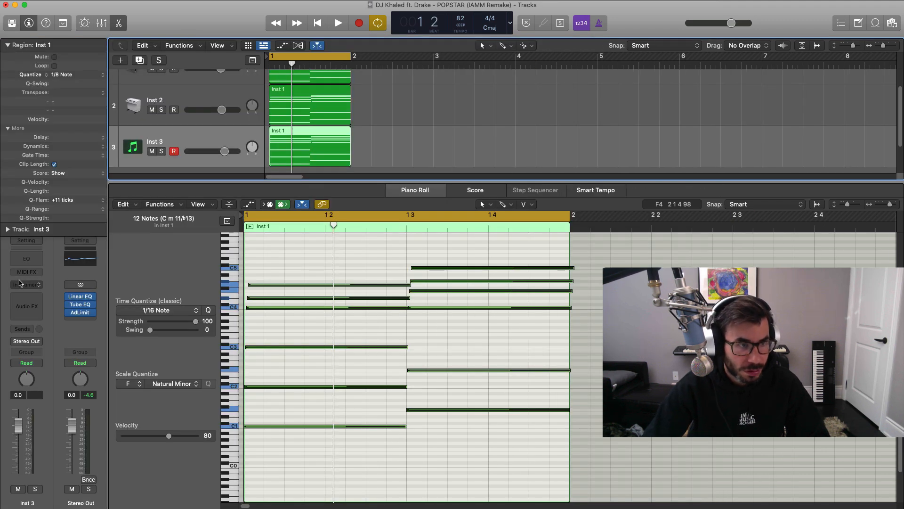
left_click(20, 283)
mouse_move(53, 489)
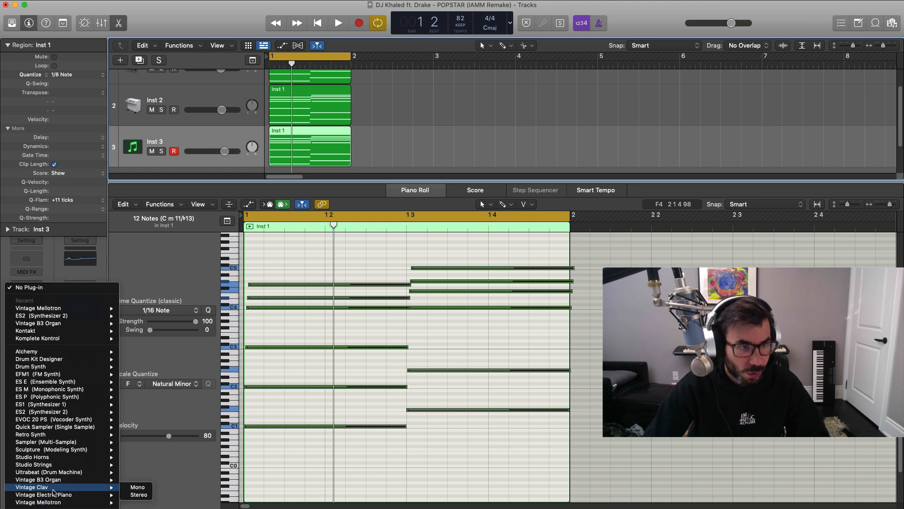
mouse_move(52, 444)
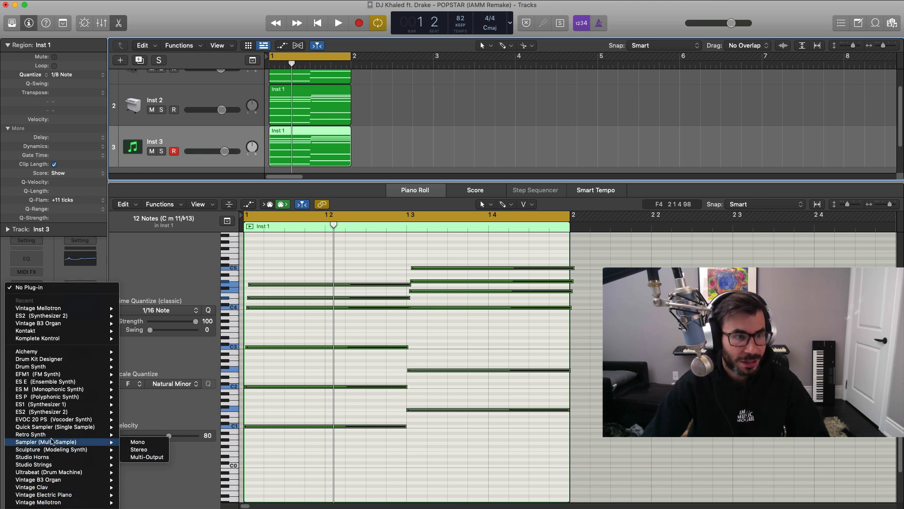
left_click(48, 480)
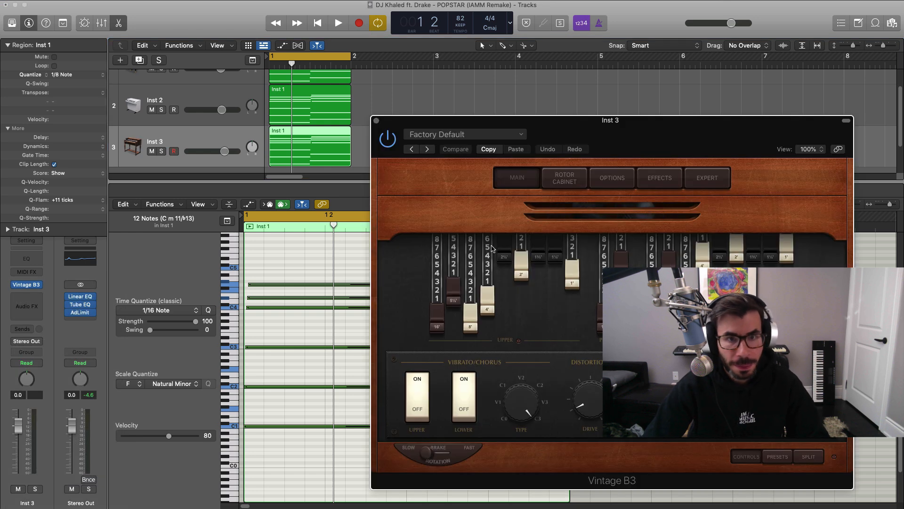
Solo the organ track and push the upper 5⅓' drawbar fully in while listening to the chords.
left_click_drag(571, 143, 562, 133)
left_click(161, 152)
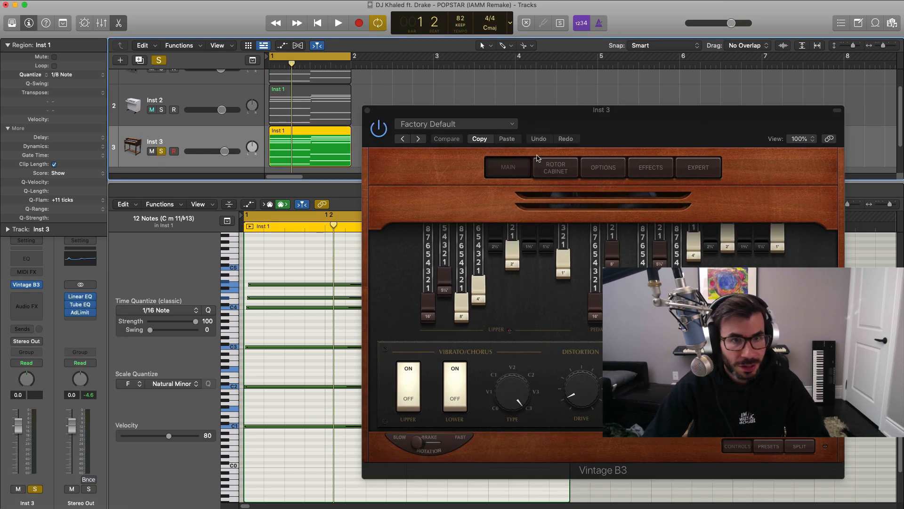
key("space")
left_click_drag(676, 141, 568, 103)
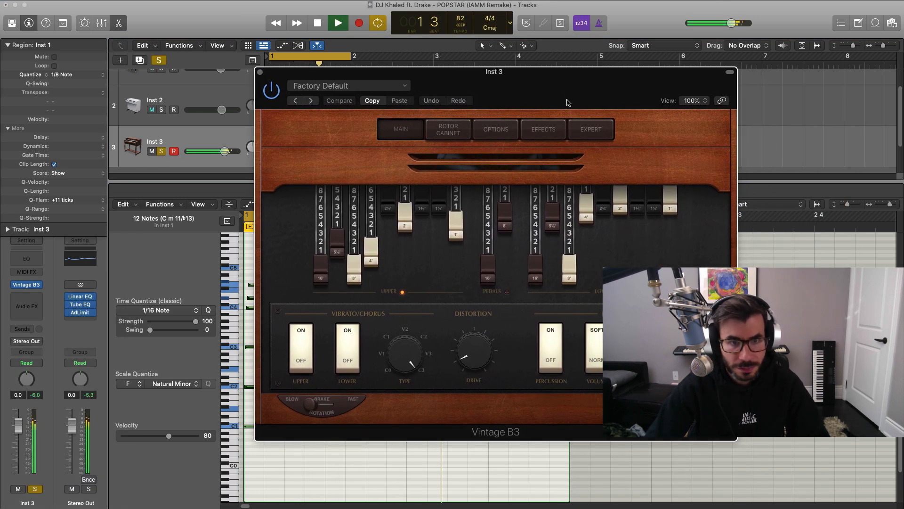
left_click_drag(349, 255, 349, 211)
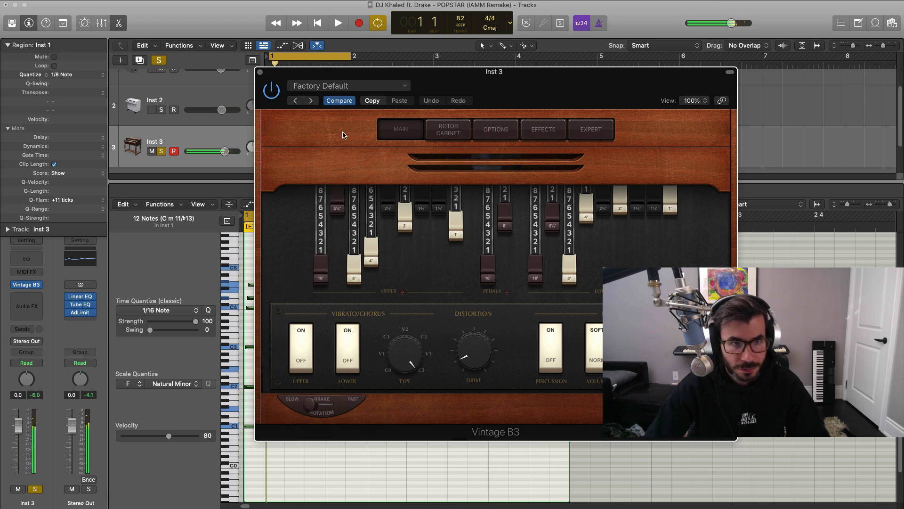
key("space")
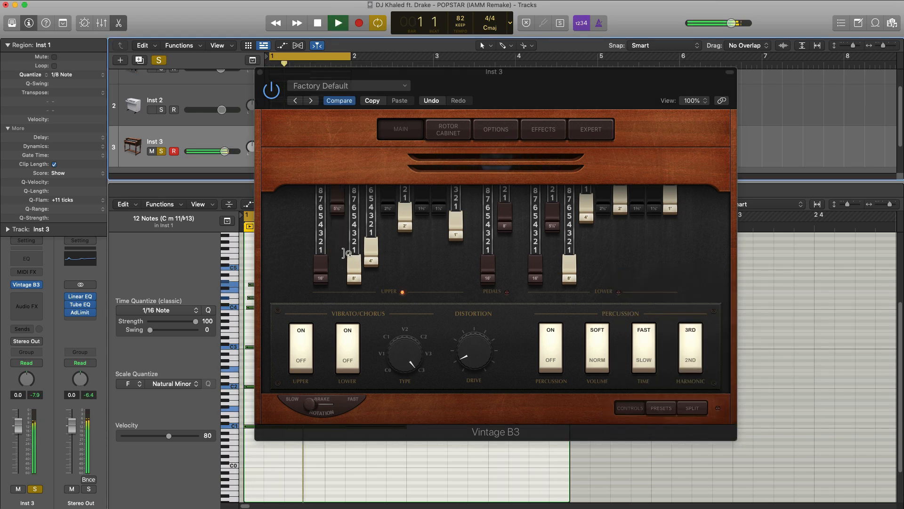
Delete the lowest bass note under each of the two chords in the organ region and play it back.
left_click(261, 73)
key("space")
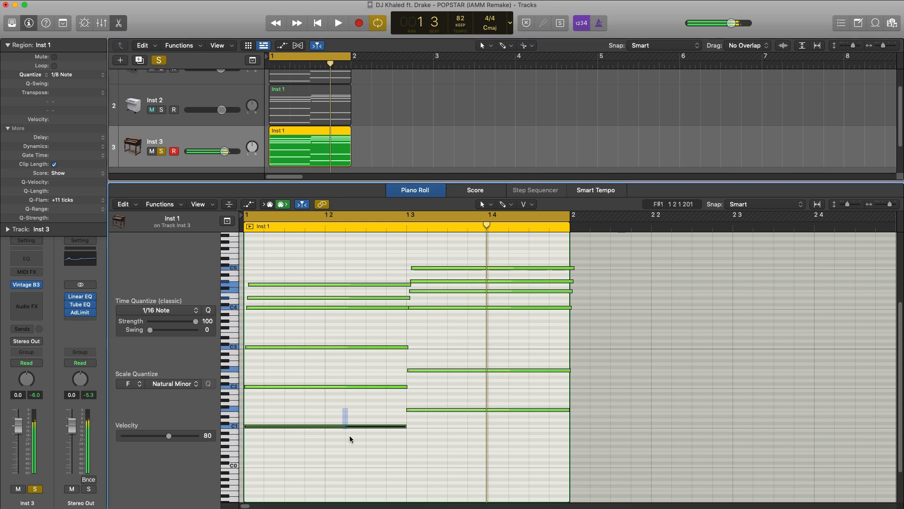
left_click(428, 410)
key("Delete")
key("space")
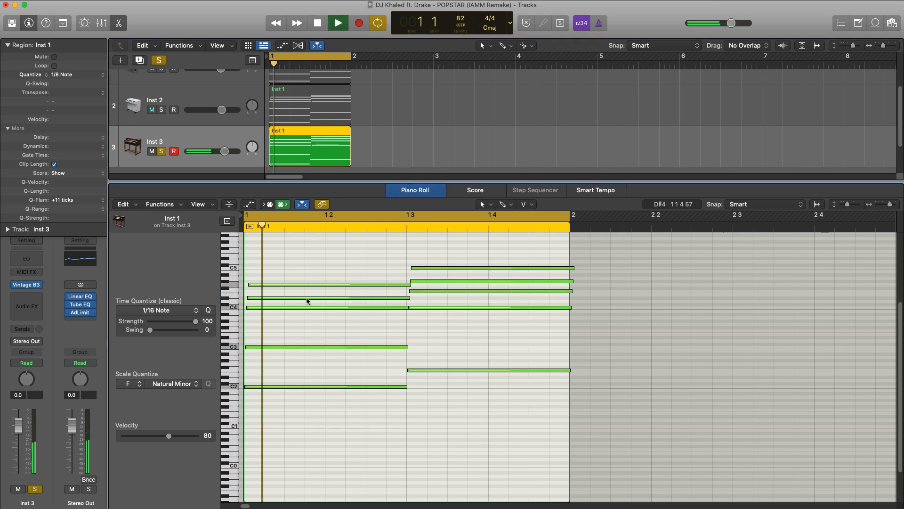
Push the upper 4', 2' and 1' drawbars of the Vintage B3 fully in, then close the instrument.
left_click(27, 285)
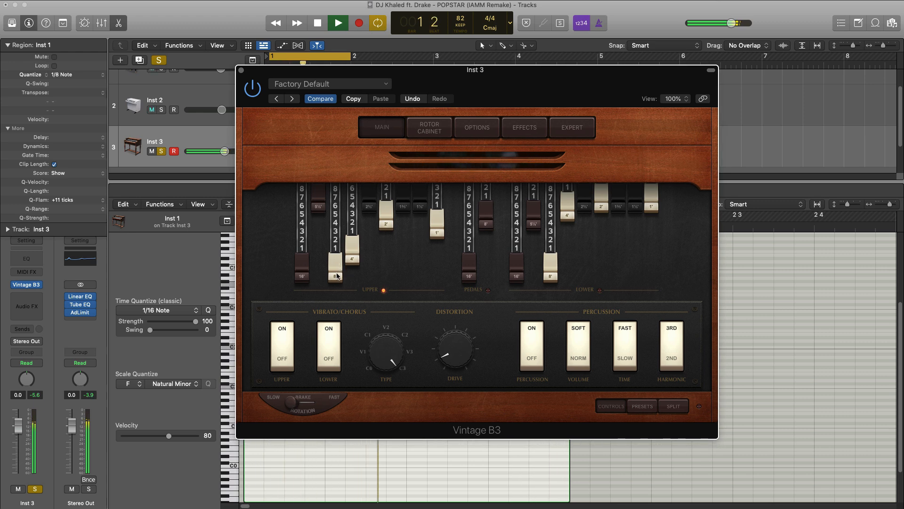
left_click_drag(353, 252, 353, 188)
left_click_drag(386, 222, 392, 124)
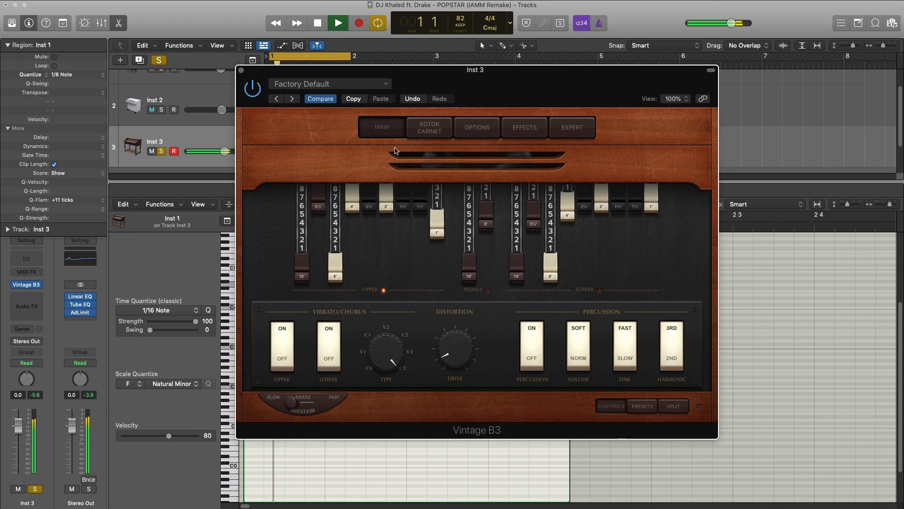
left_click_drag(430, 225, 434, 188)
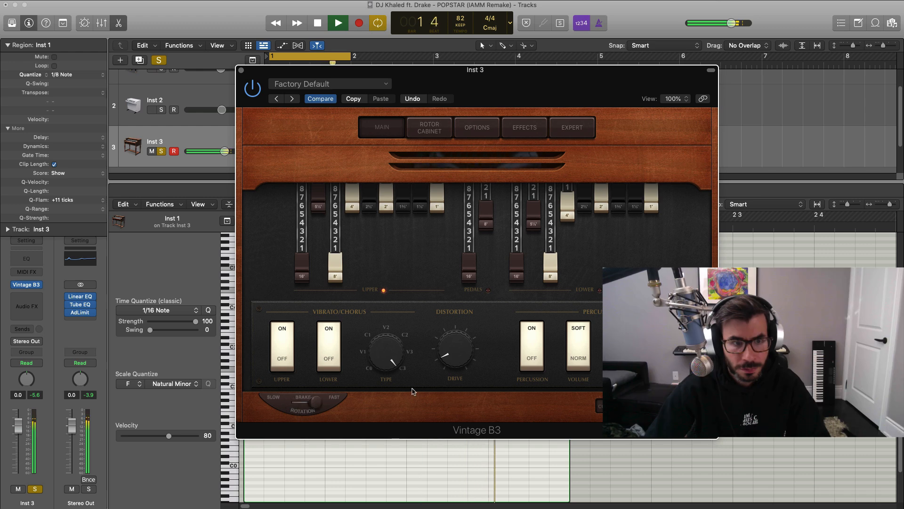
left_click(241, 70)
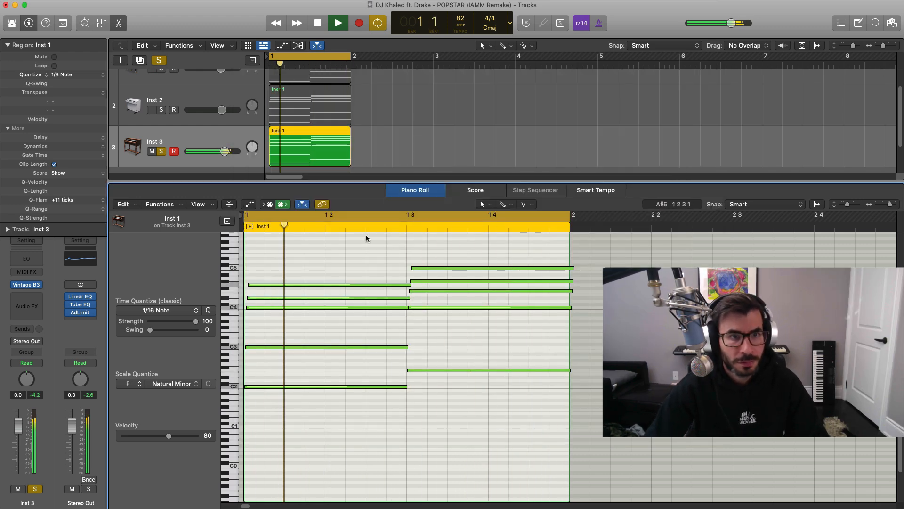
key("space")
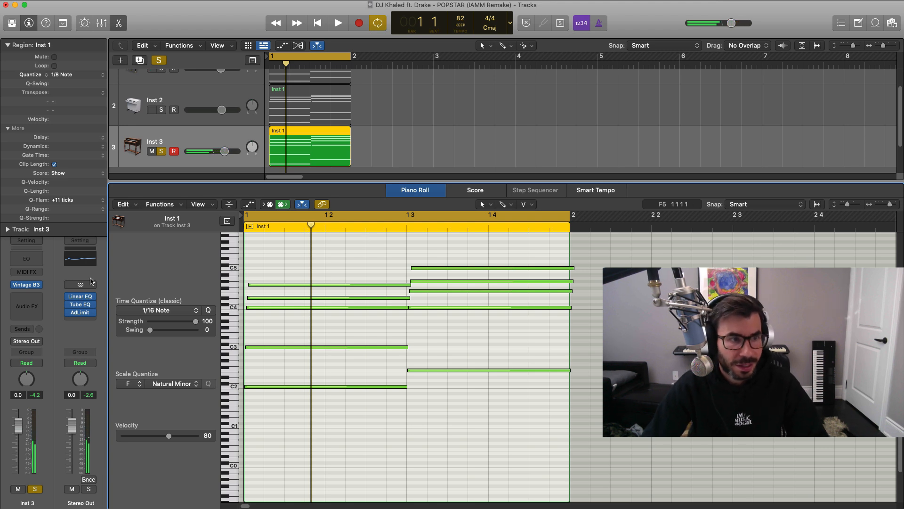
Add a Channel EQ to the organ track with a low cut at 236 Hz and 12 dB/Oct.
left_click(27, 260)
left_click_drag(636, 125, 478, 94)
left_click(289, 152)
key("space")
left_click_drag(236, 293, 236, 210)
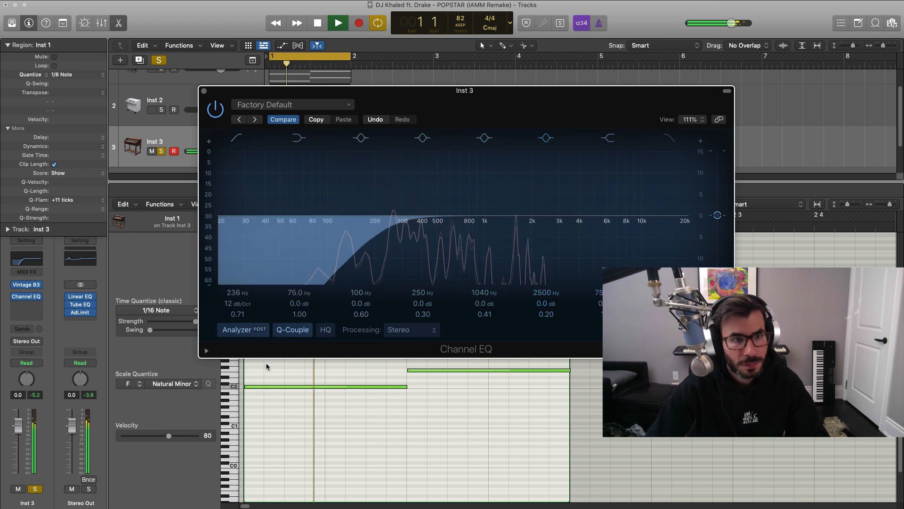
key("space")
left_click(204, 91)
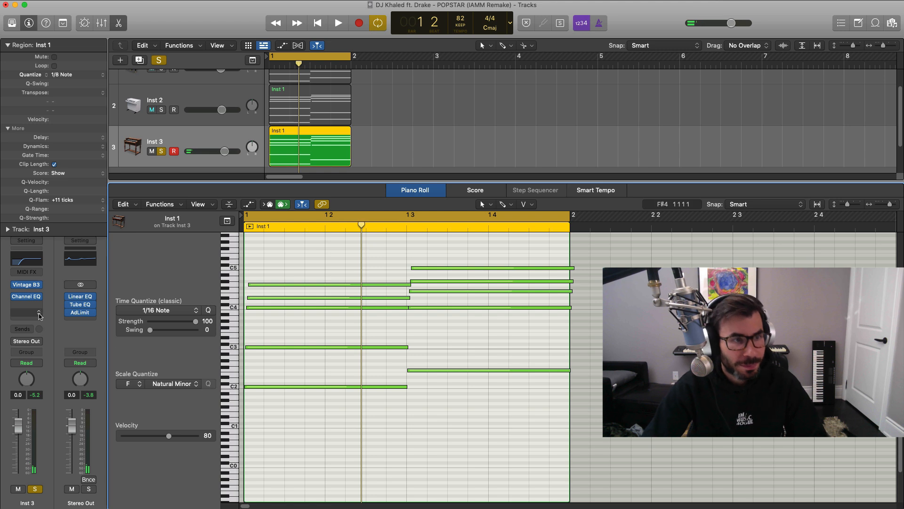
Insert iZotope Vinyl below the organ's Channel EQ and adjust its Year setting during playback.
left_click(39, 317)
left_click(188, 353)
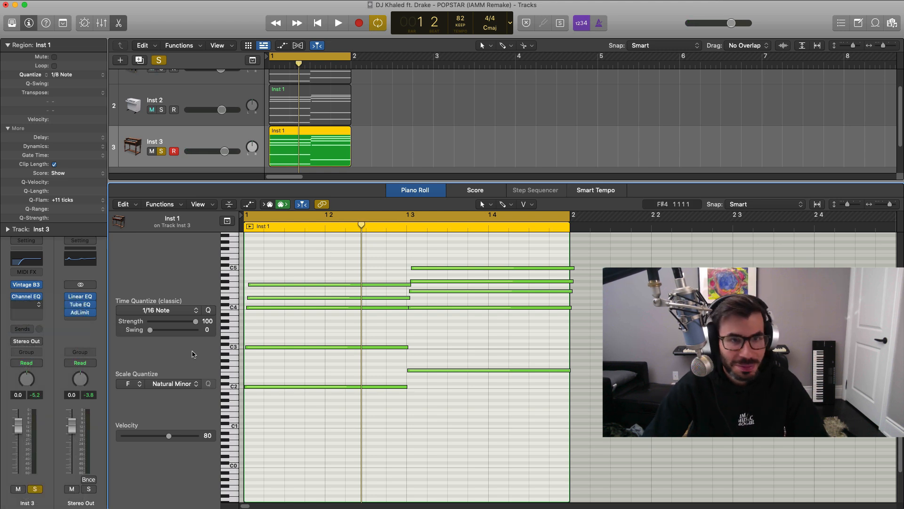
key("space")
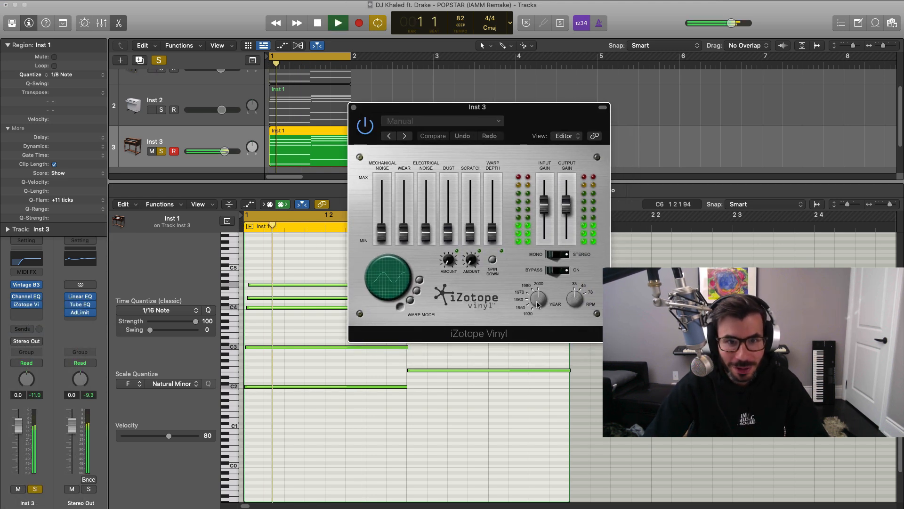
left_click_drag(537, 303, 536, 311)
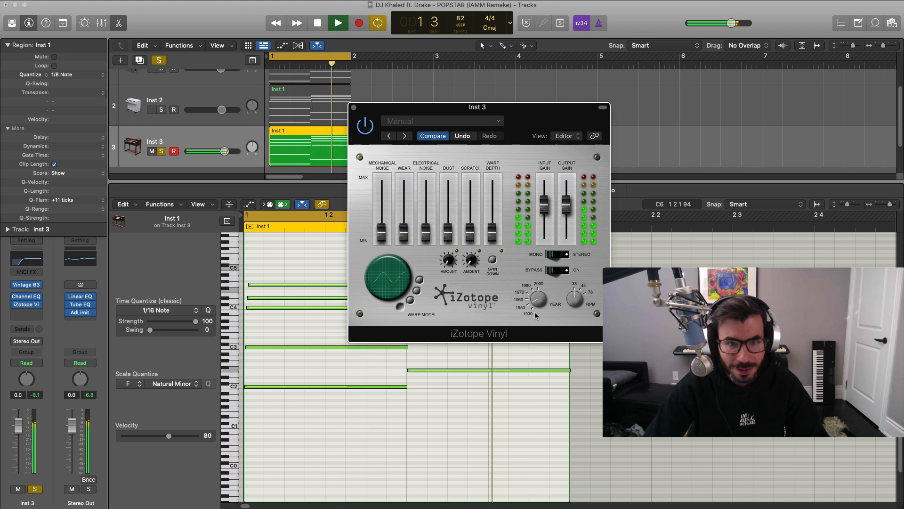
left_click(354, 107)
Bring the Mellotron and piano back in with the organ and lower the organ's volume to -8.2 dB.
key("e")
left_click(161, 137)
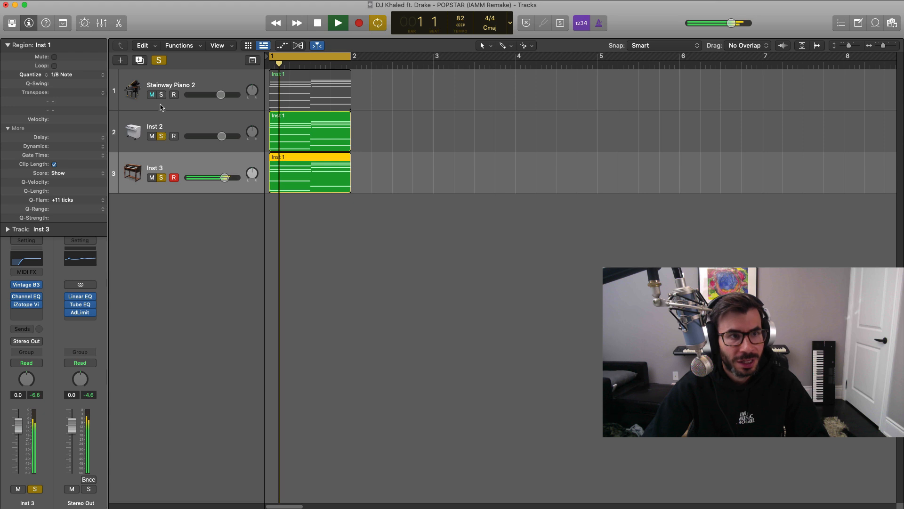
left_click(161, 95)
left_click_drag(225, 177, 209, 177)
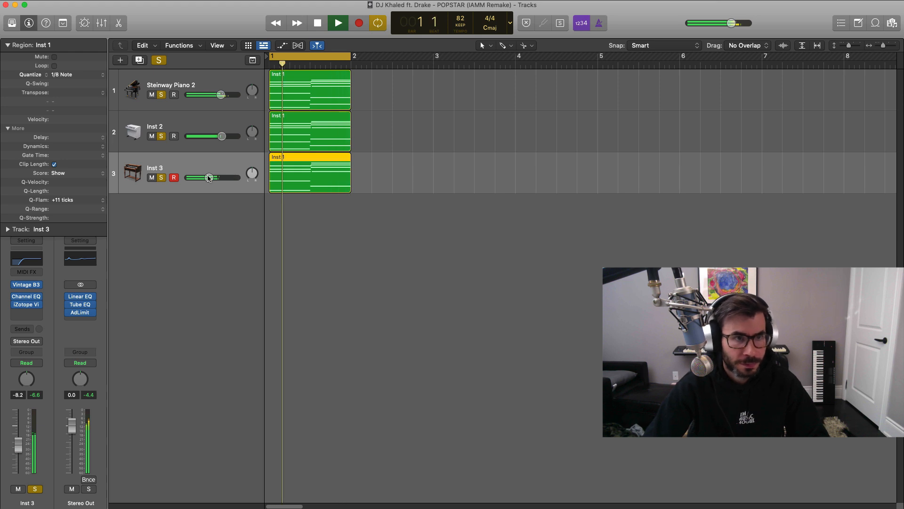
key("space")
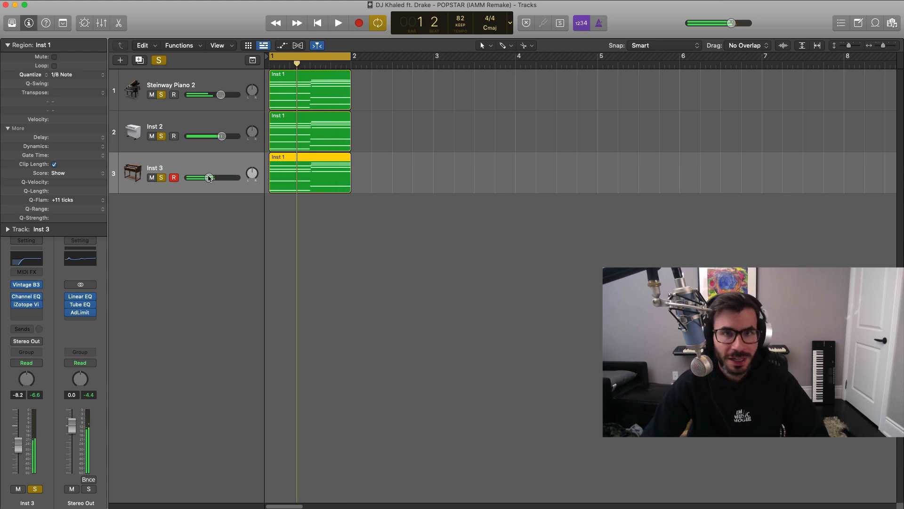
Clear the solos and bounce the Steinway piano region in place to a new track named Piano, muting the source.
left_click(161, 177)
left_click(360, 93)
left_click(339, 94)
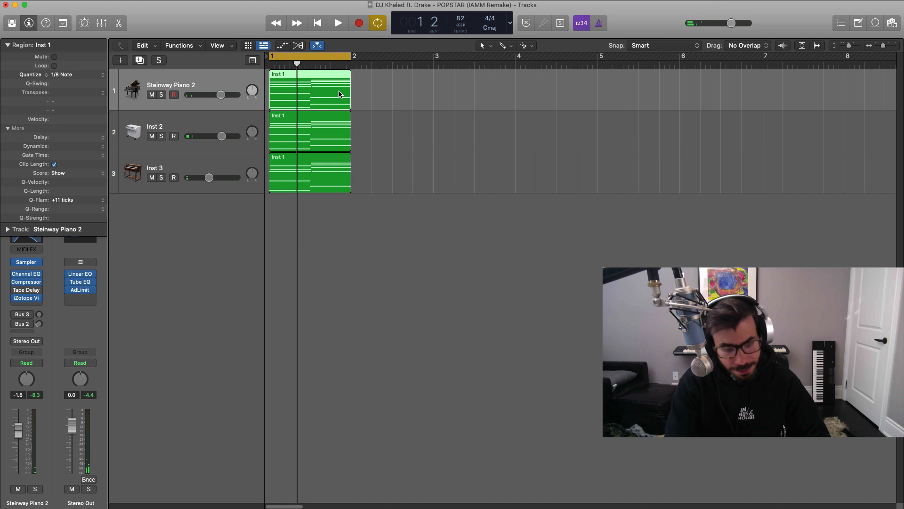
key("ctrl+b")
type("Pian")
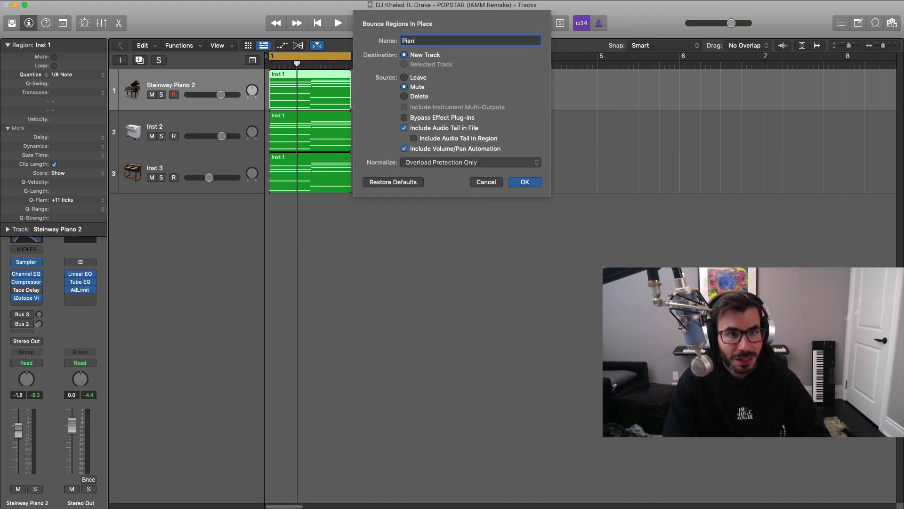
type("o")
key("Return")
Bounce the Mellotron's chord region in place to a new track named Mellotron, muting the source.
left_click(319, 175)
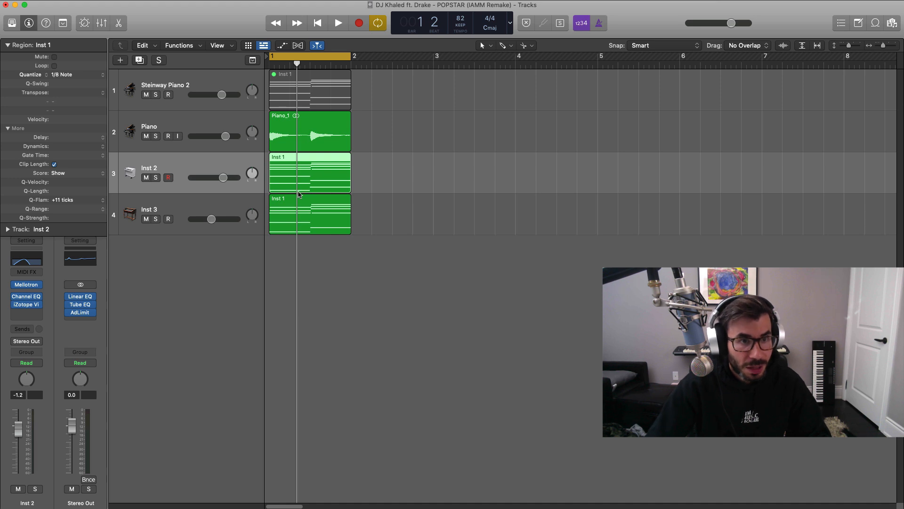
key("ctrl+b")
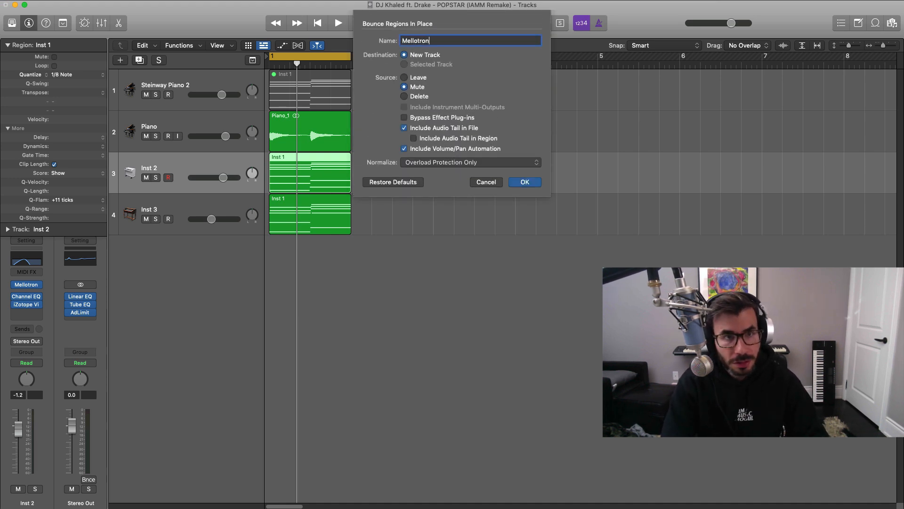
type("Mellotron")
key("Return")
Bounce the organ's chord region in place to a new track named B3 Organ, muting the source.
left_click(324, 258)
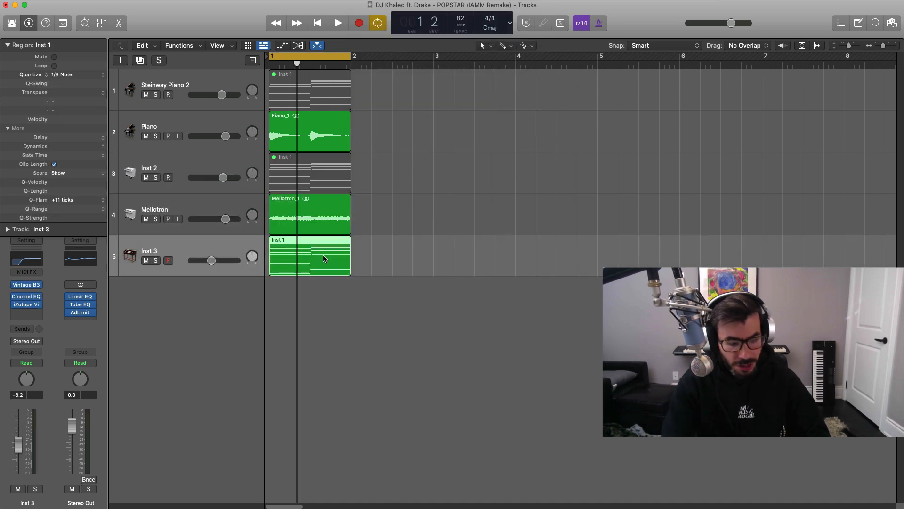
key("ctrl+b")
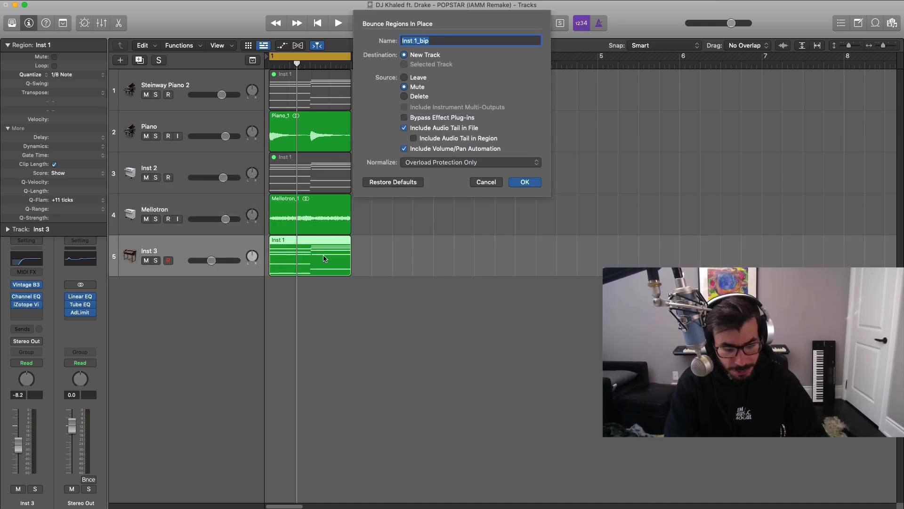
key("Return")
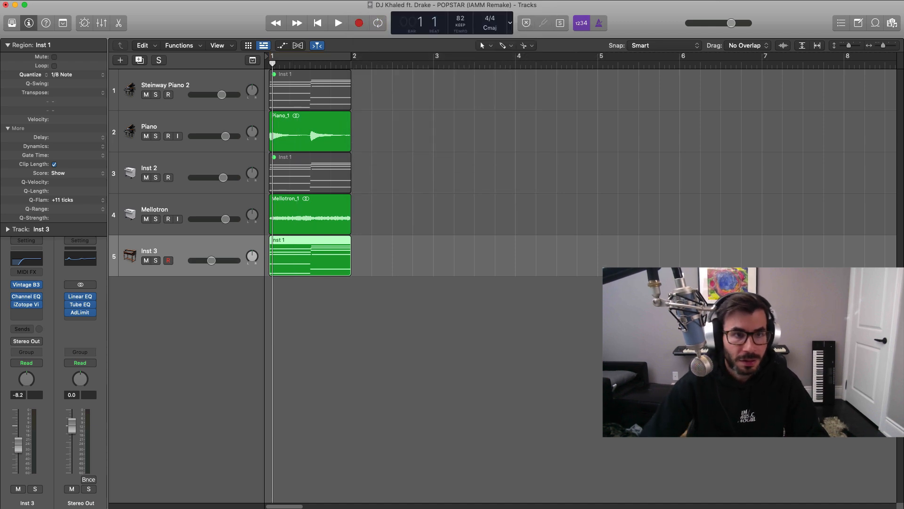
Arrange the bounced Piano, Mellotron and B3 Organ tracks below the three instrument tracks and listen to the loop.
left_click_drag(209, 200, 208, 264)
left_click_drag(196, 148, 199, 226)
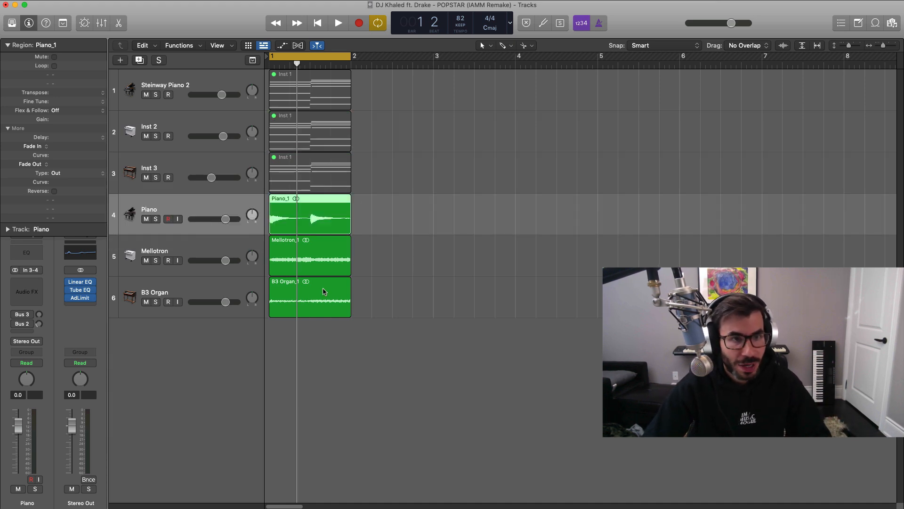
key("super+Right")
key("super+Right")
key("super+Right")
scroll(347, 295, "left", 2)
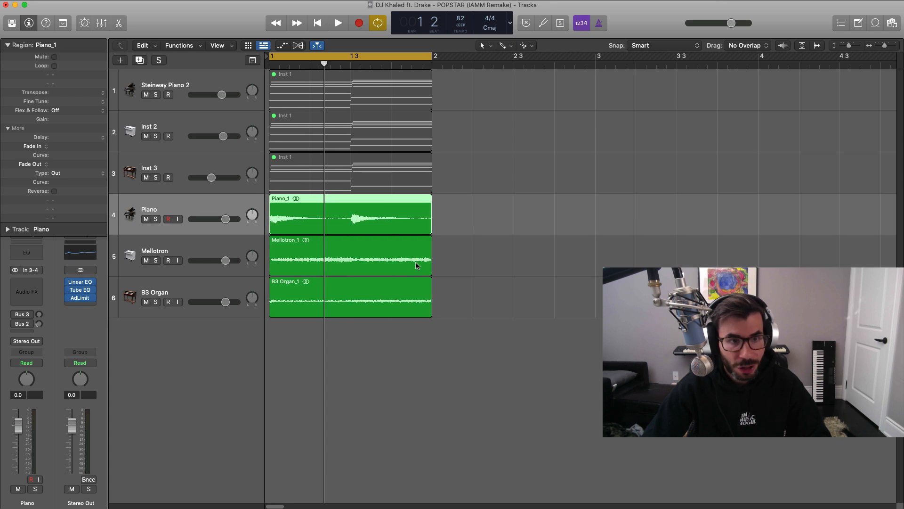
key("space")
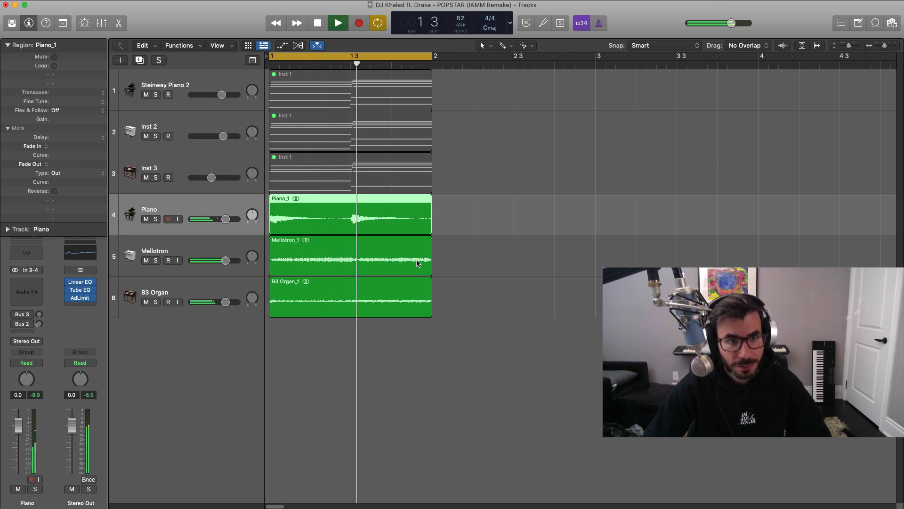
key("space")
Split the Piano, Mellotron and B3 Organ audio regions at the chord change on beat 3.
left_click_drag(457, 320, 333, 207)
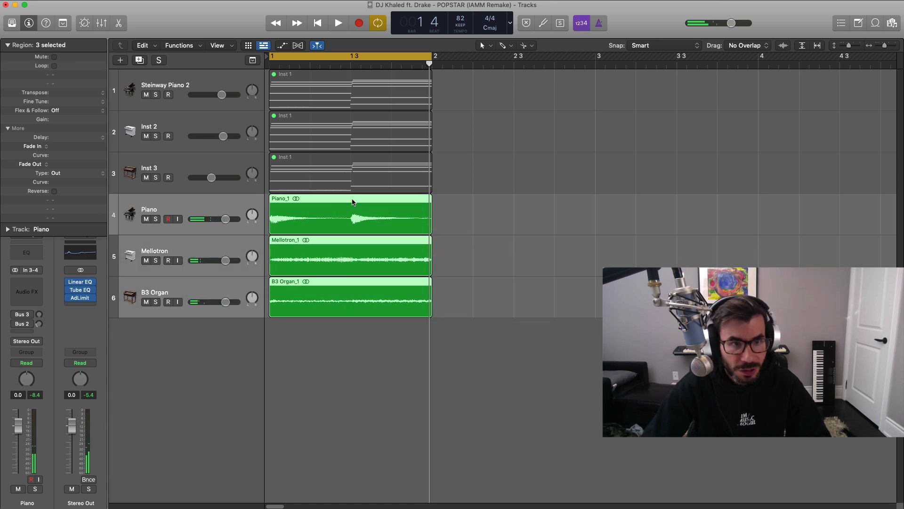
left_click(350, 202)
left_click(472, 325)
Reverse all six split Piano, Mellotron and B3 Organ regions and play the loop.
left_click_drag(499, 313, 287, 216)
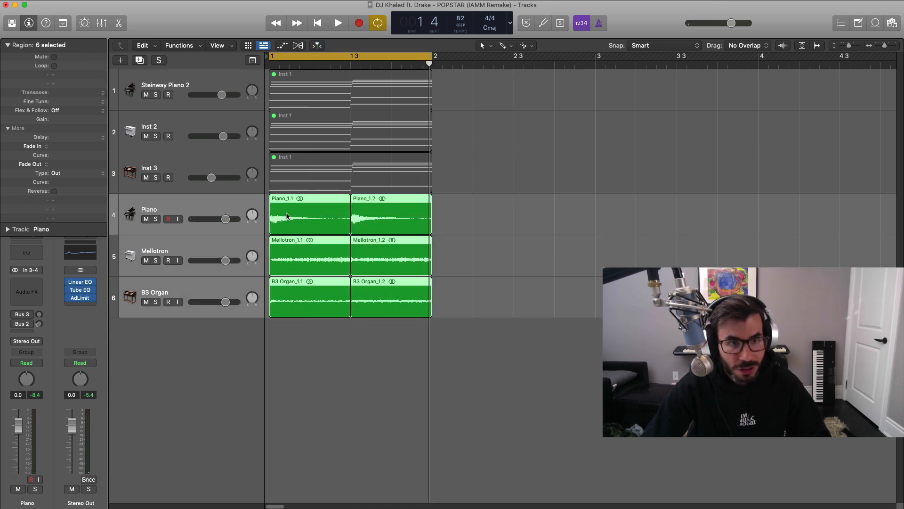
left_click(54, 191)
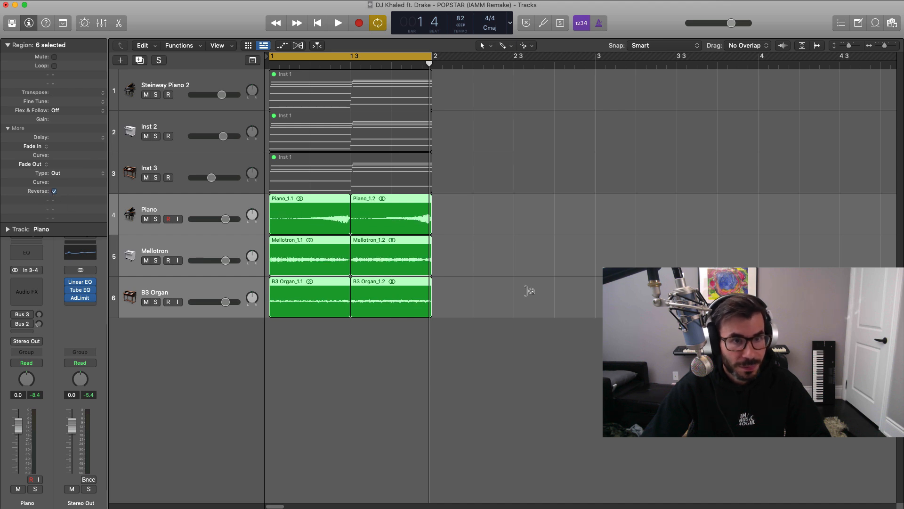
key("space")
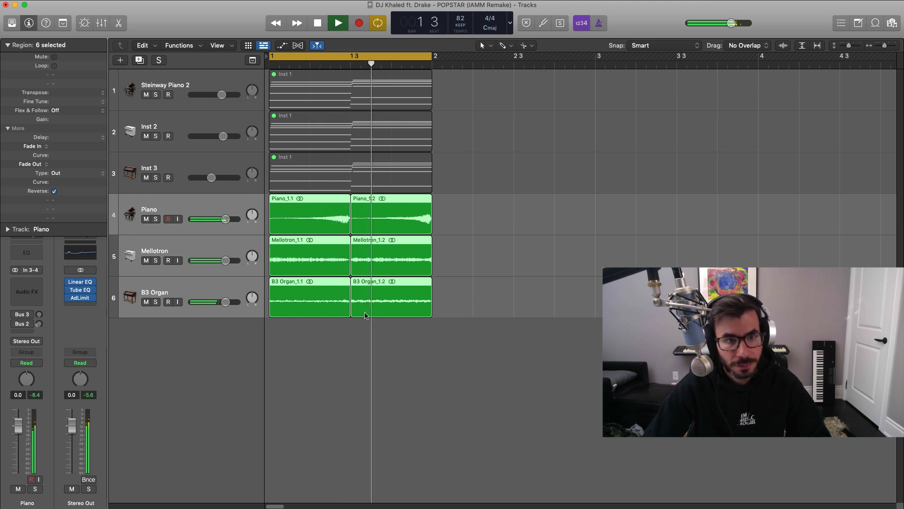
key("space")
Select the two Mellotron regions and assign the Fade Tool as the secondary editing tool.
scroll(444, 279, "up", 3)
key("super+Right")
key("super+Down")
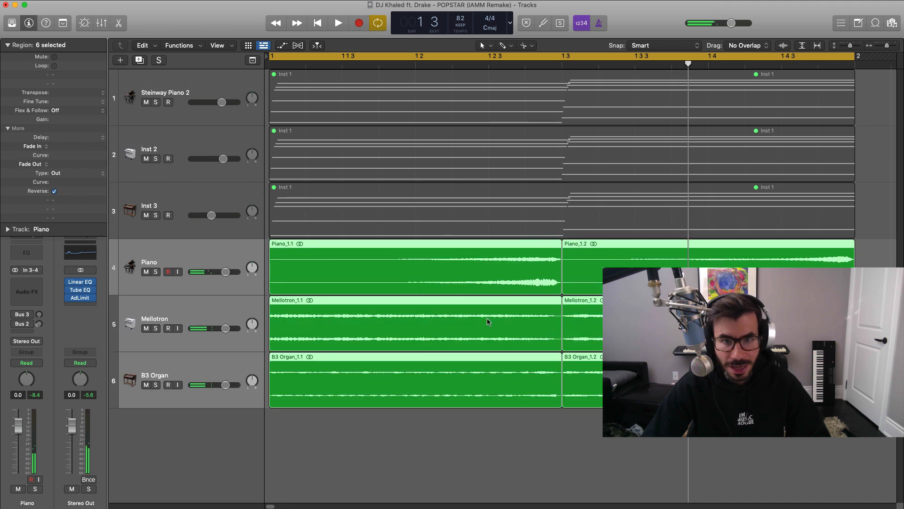
left_click(724, 469)
left_click(196, 312)
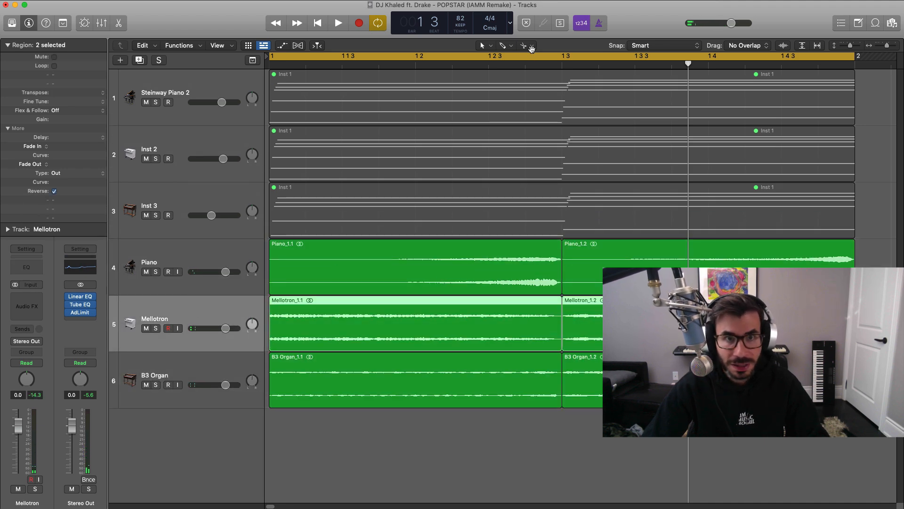
left_click(509, 46)
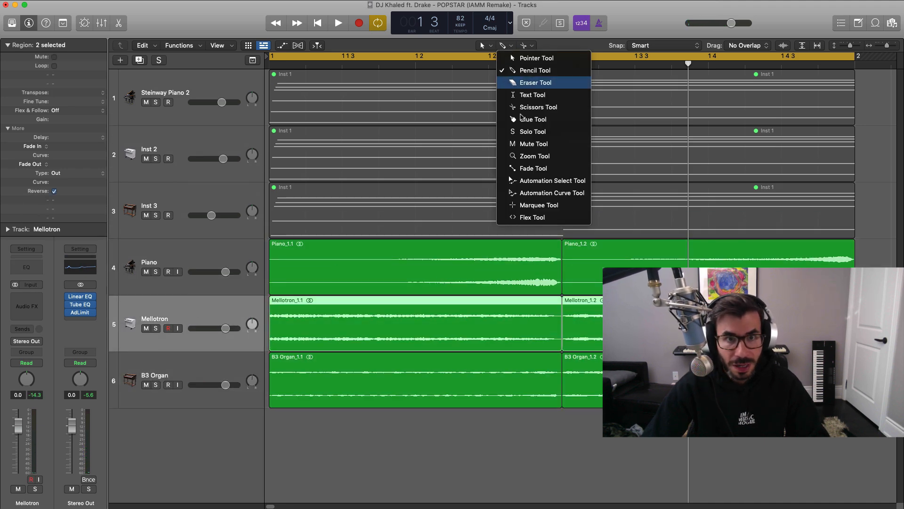
left_click(536, 168)
Solo the Mellotron, add an EqP crossfade where its two reversed regions meet, and play it back with the other tracks.
left_click(156, 328)
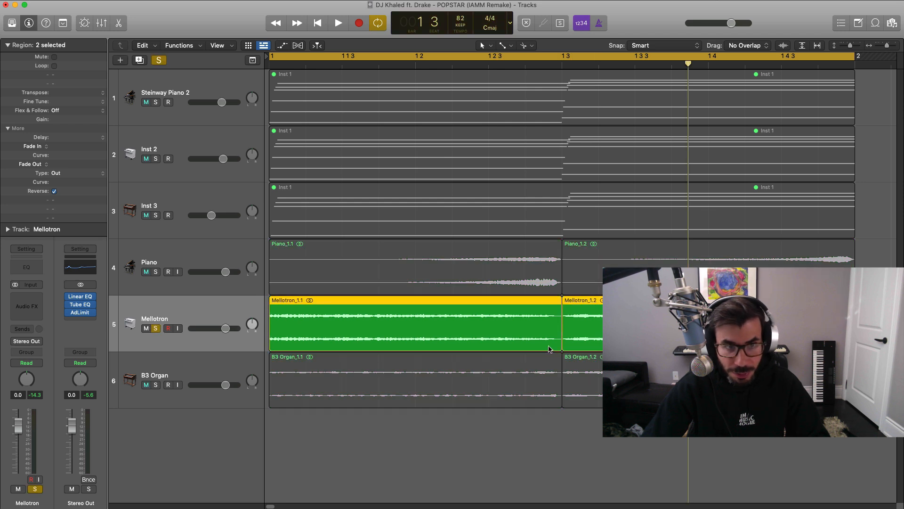
key("space")
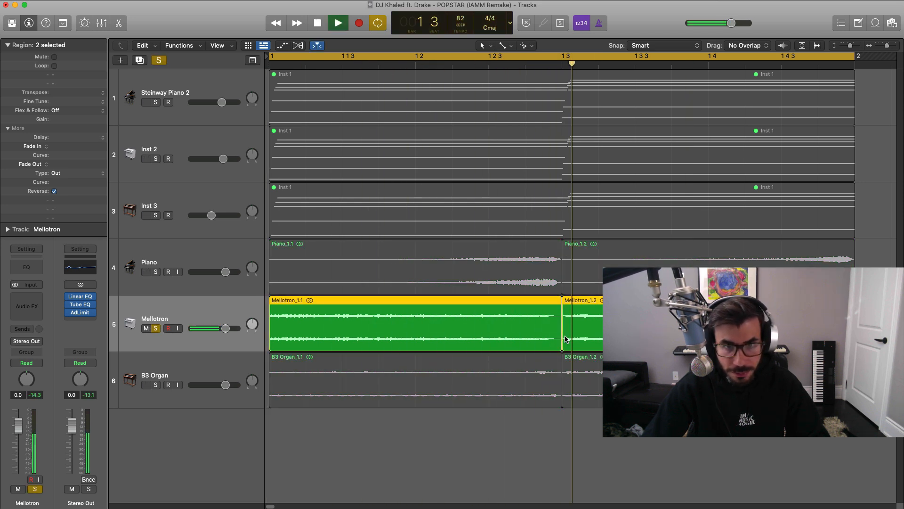
key("space")
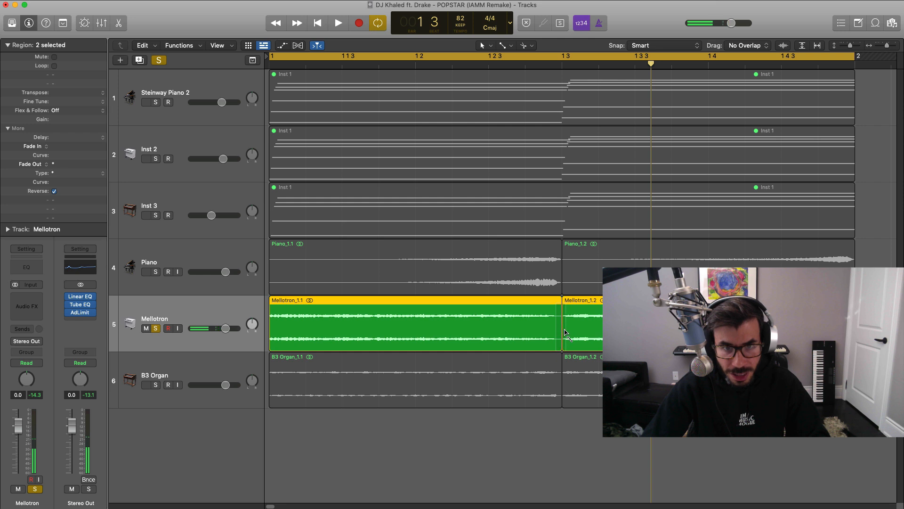
key("space")
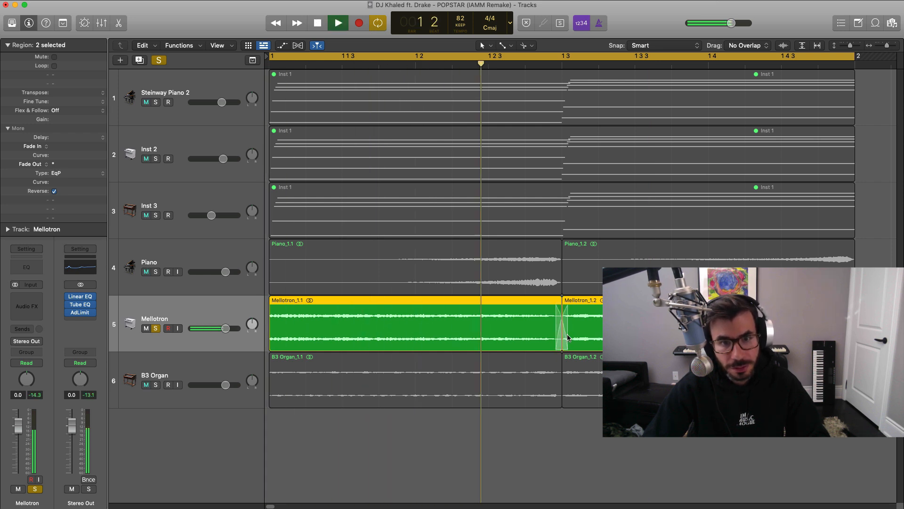
key("space")
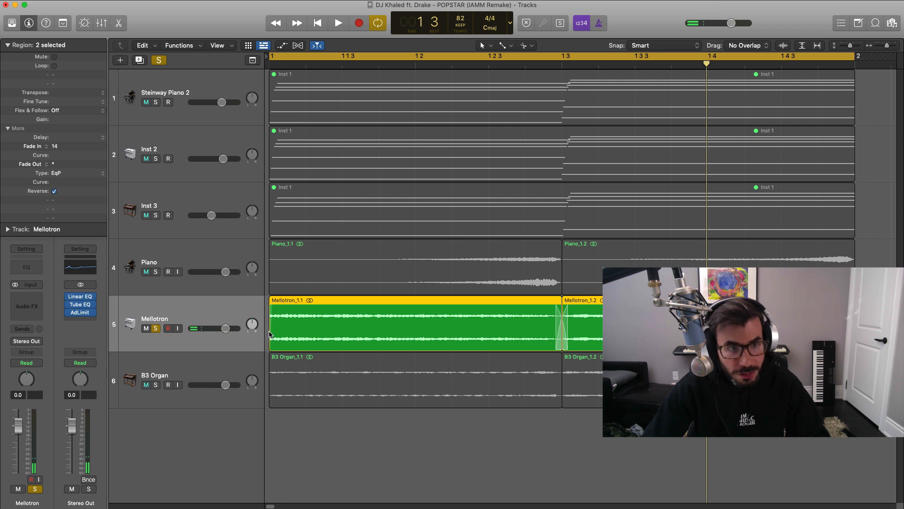
key("space")
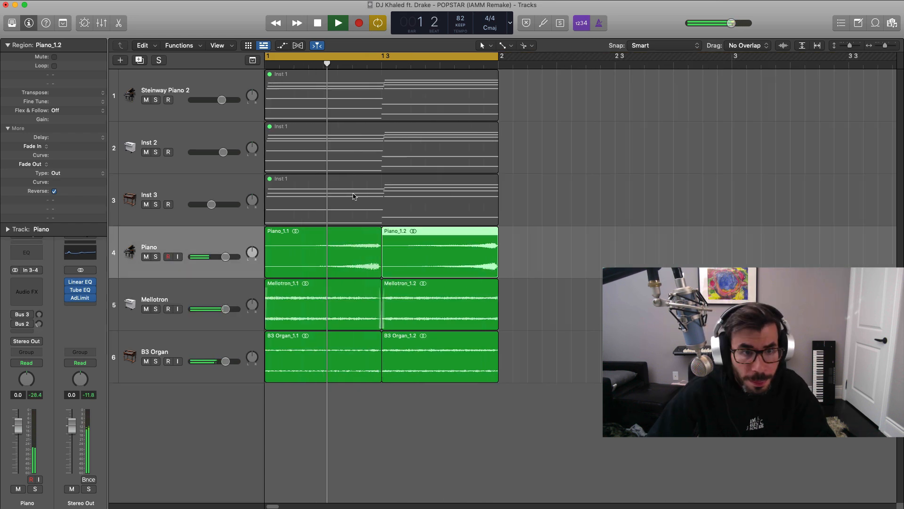
Listen to the reversed loop across the chord change with all three bounced tracks playing.
scroll(354, 196, "up", 2)
scroll(354, 196, "up", 2)
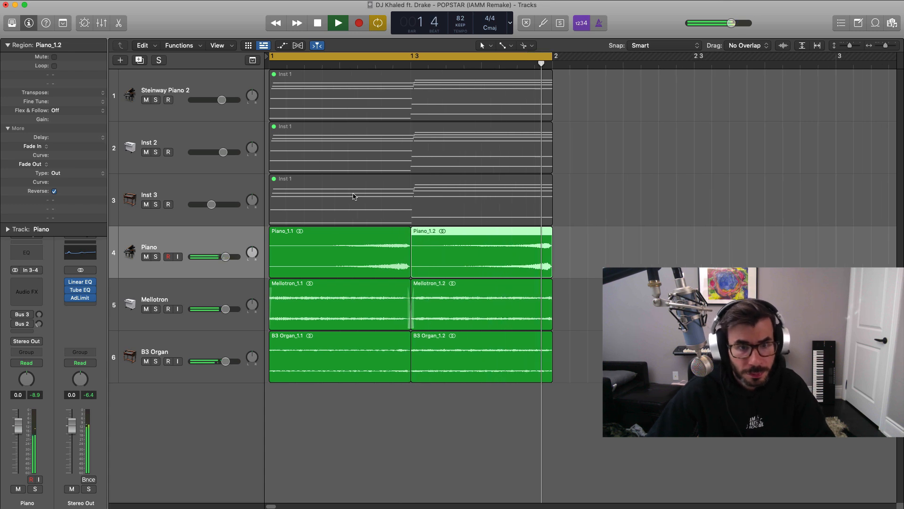
scroll(355, 196, "down", 1)
key("space")
key("Down")
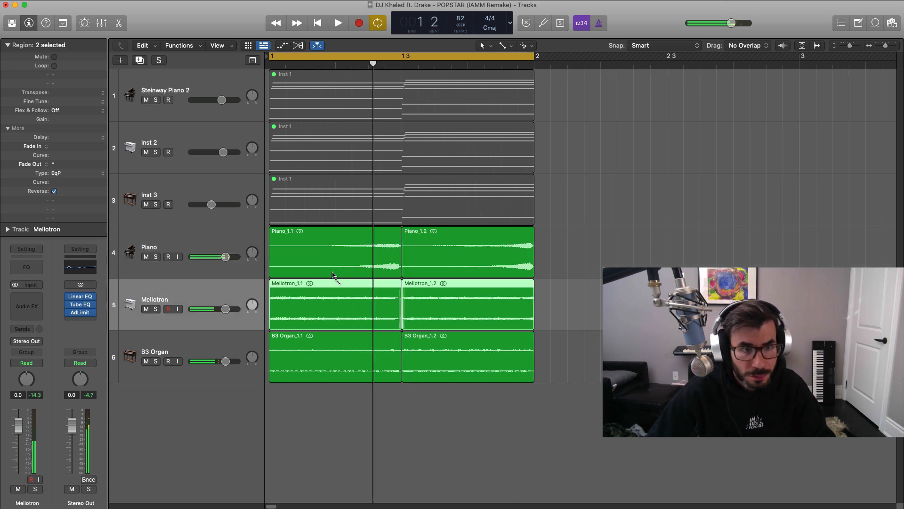
key("space")
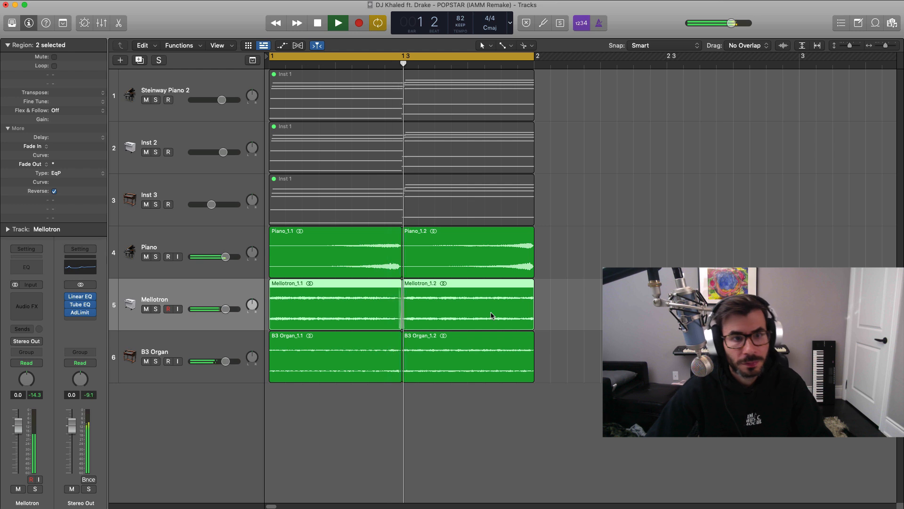
key("space")
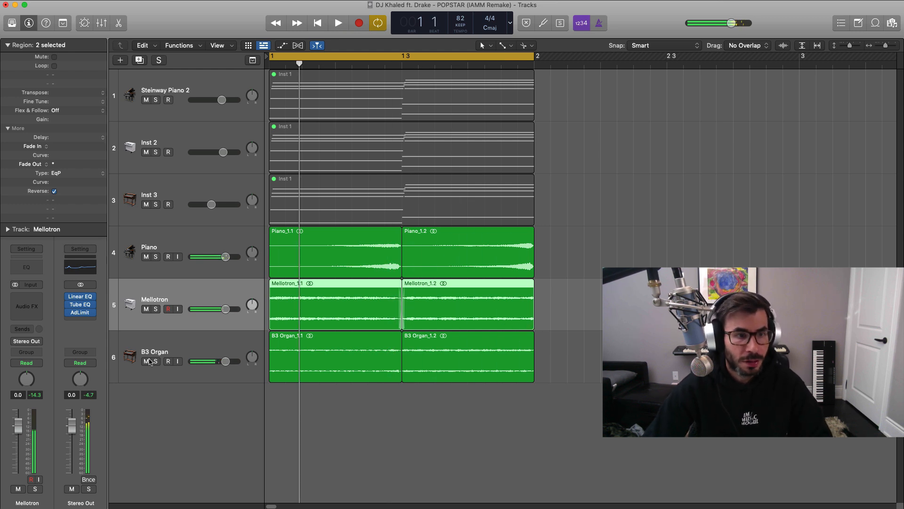
Group the Piano, Mellotron and B3 Organ audio tracks into a summing track stack.
left_click(172, 334)
left_click(179, 286, "shift")
left_click(187, 243, "shift")
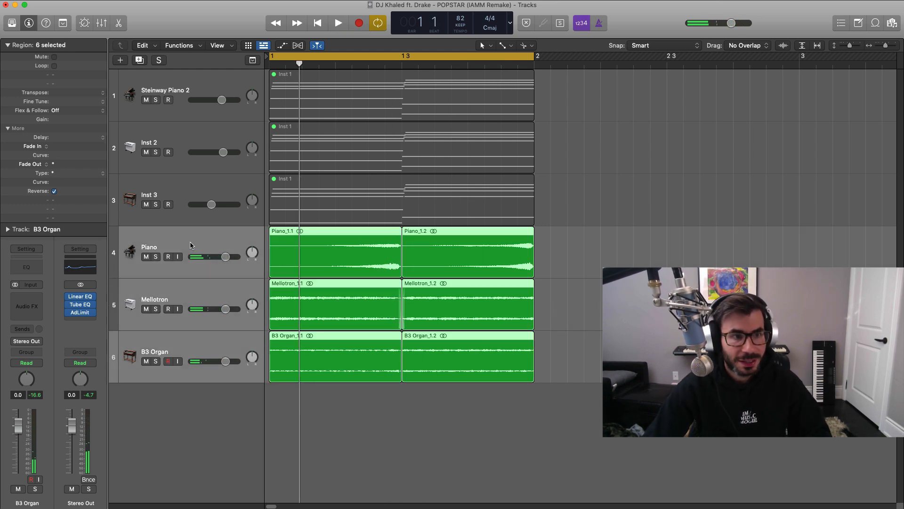
right_click(191, 243)
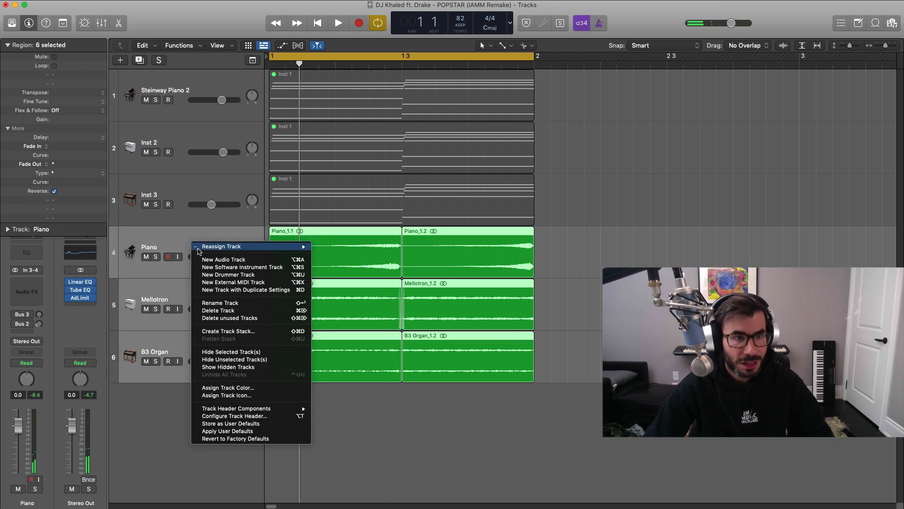
left_click(249, 331)
key("Return")
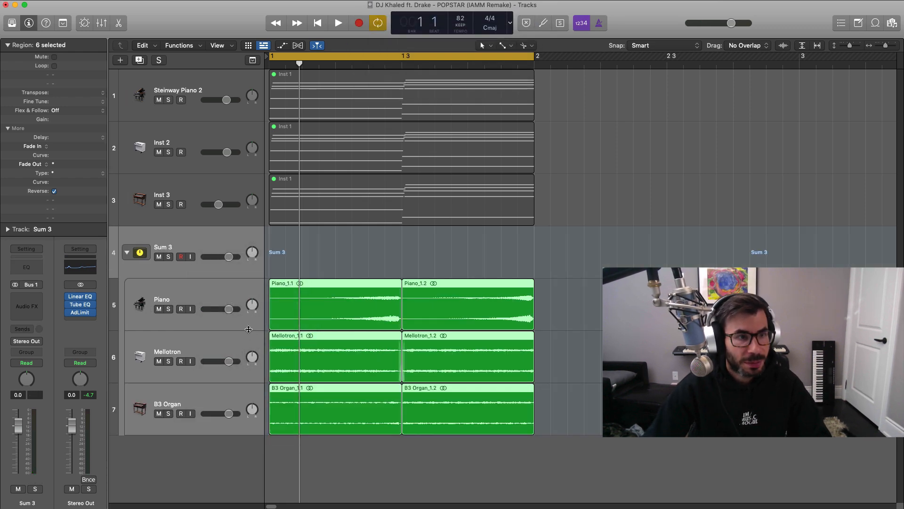
Insert a Channel EQ on the summing stack and set a high-cut filter at 1850 Hz with a 12 dB/Oct slope.
left_click(27, 268)
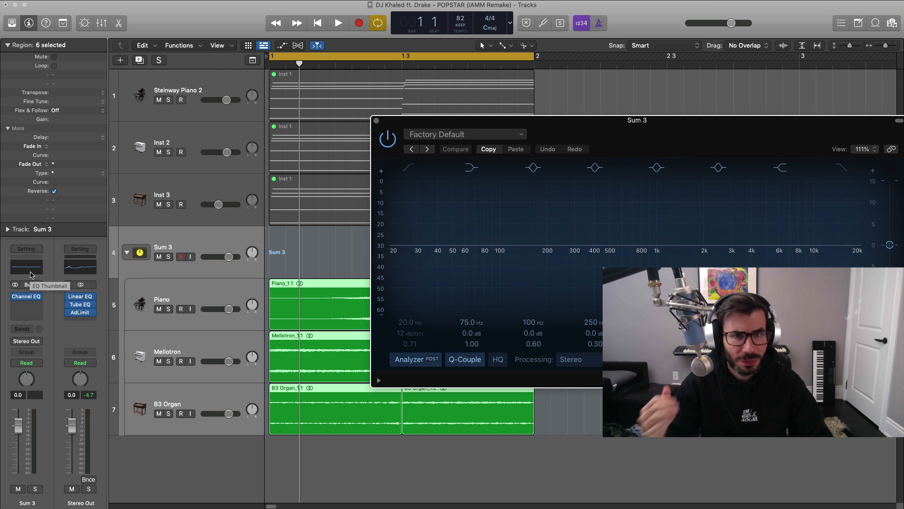
left_click_drag(623, 134, 446, 81)
key("space")
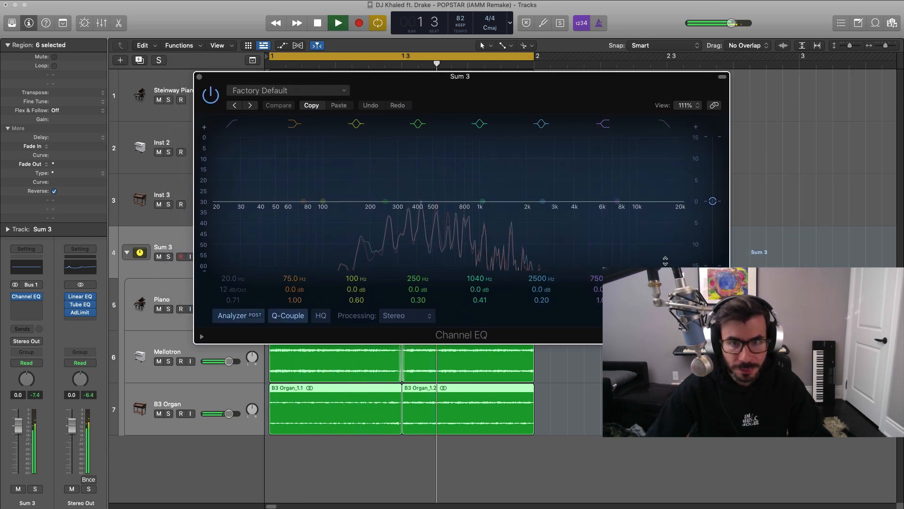
left_click(665, 123)
left_click_drag(678, 214, 528, 214)
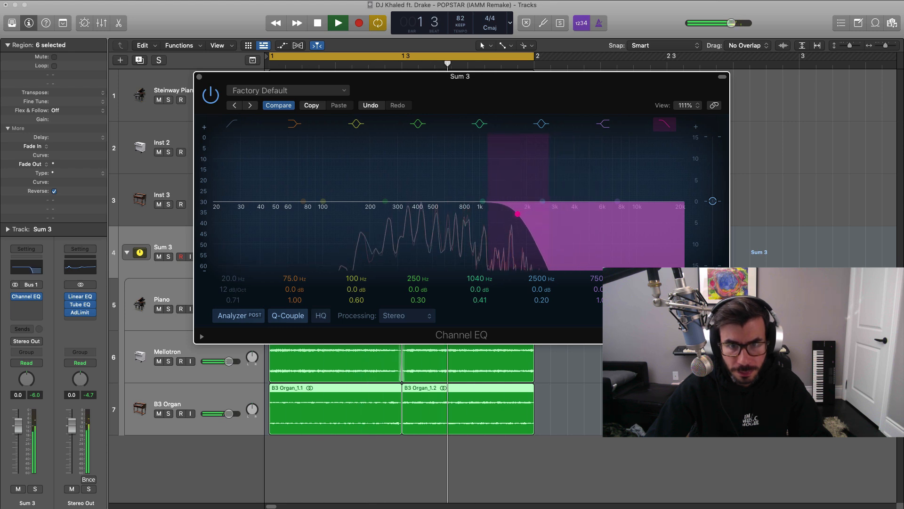
left_click_drag(670, 280, 671, 281)
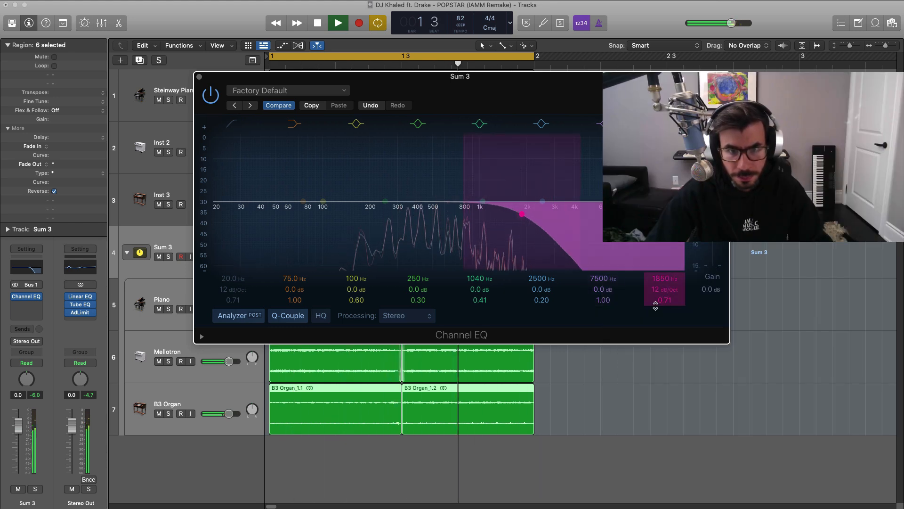
key("space")
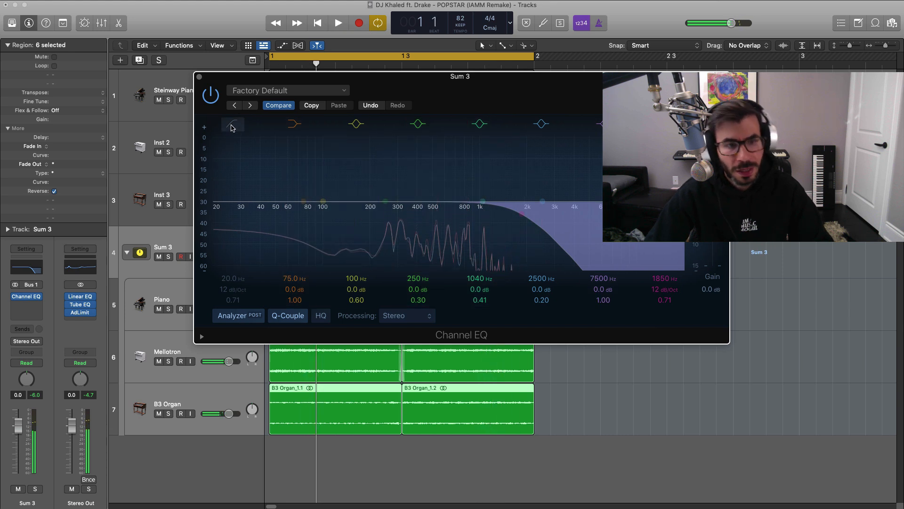
Add a low-cut filter at 89.5 Hz to the stack's Channel EQ, then close it and stop playback.
left_click(231, 128)
key("space")
left_click_drag(232, 279, 232, 250)
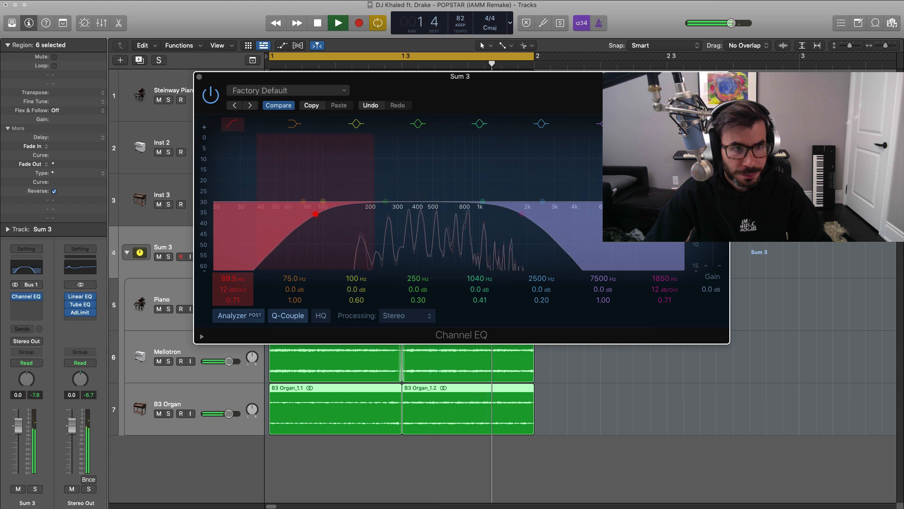
left_click(199, 78)
key("space")
Insert a stereo Bitcrusher after the Channel EQ on the summing stack.
left_click(20, 309)
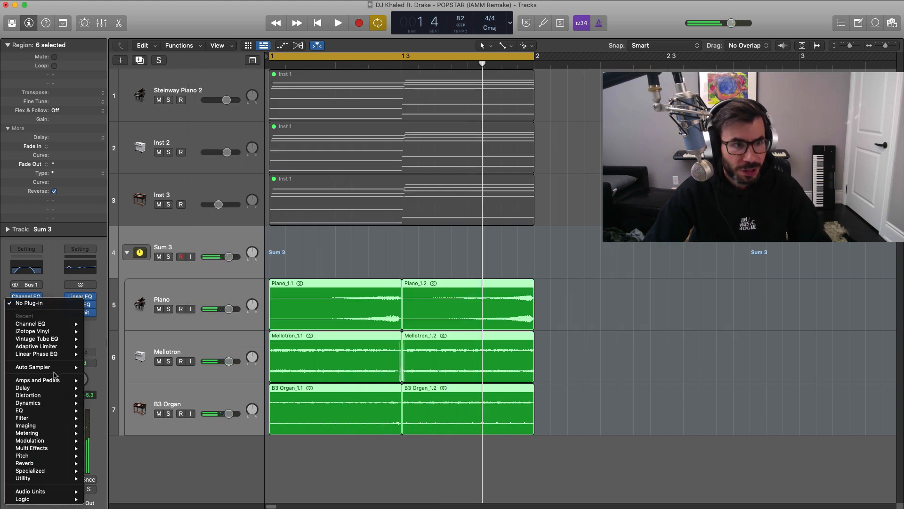
mouse_move(45, 397)
mouse_move(121, 427)
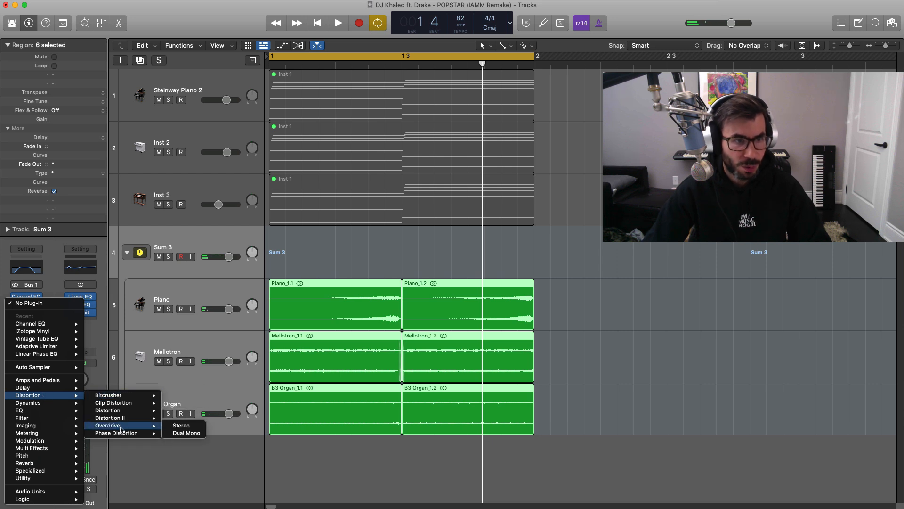
mouse_move(142, 395)
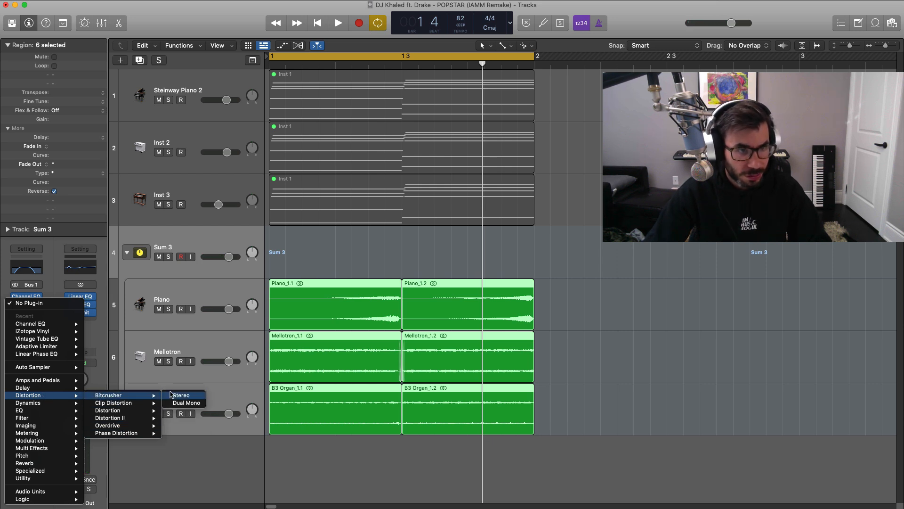
left_click(172, 395)
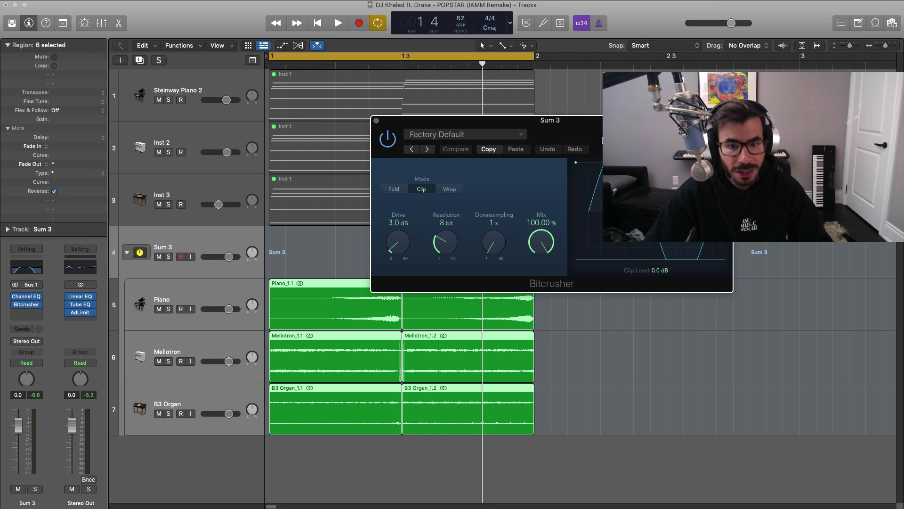
Load the AM Radio preset in the Bitcrusher during playback and set its mix to 23%.
left_click_drag(603, 139, 582, 141)
key("space")
left_click(408, 152)
left_click(408, 152)
left_click(408, 152)
left_click(408, 152)
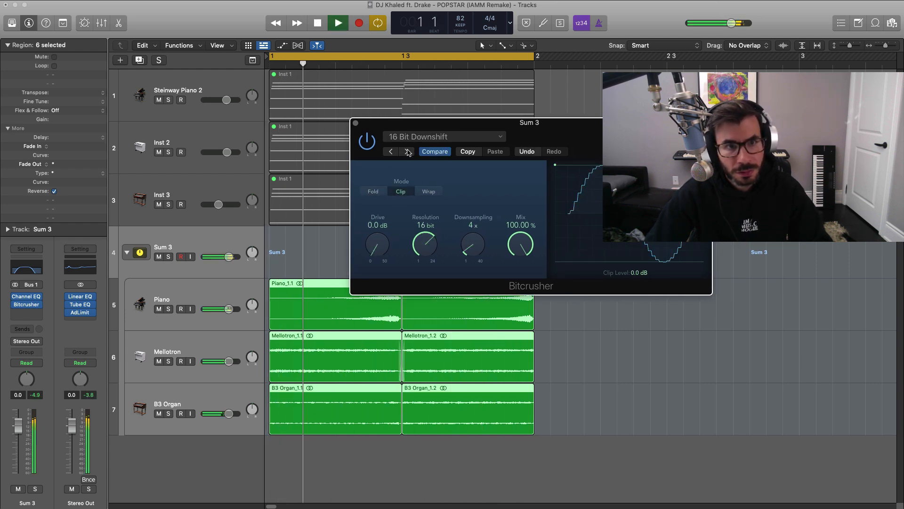
left_click(408, 152)
left_click(408, 152)
left_click_drag(517, 249, 526, 247)
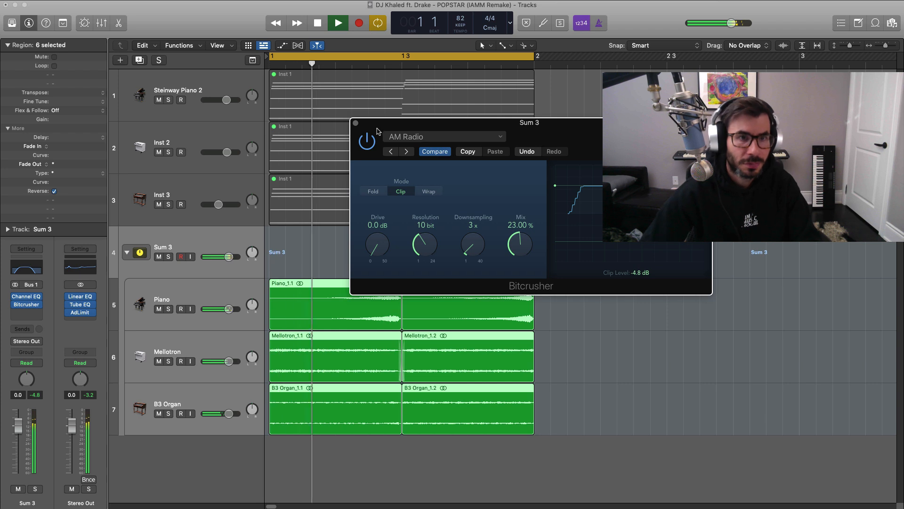
Compare the loop's sound with the Bitcrusher bypassed and active.
key("space")
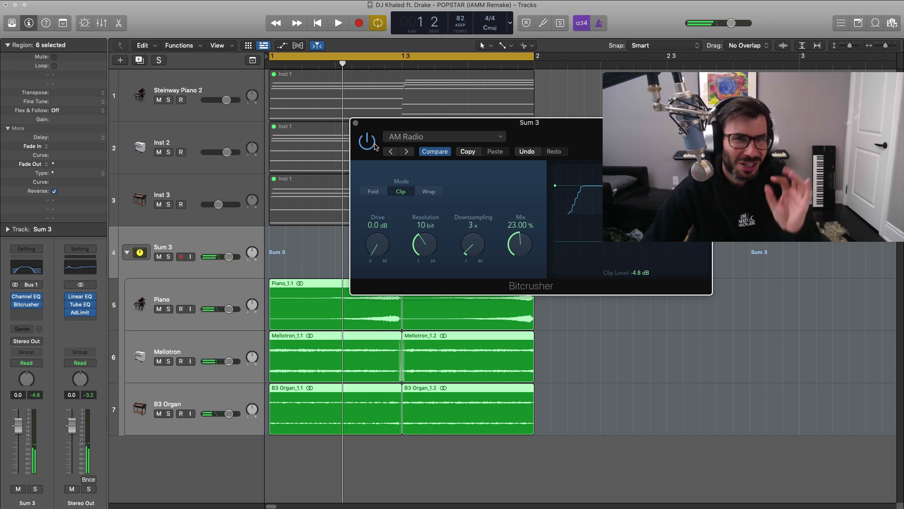
key("space")
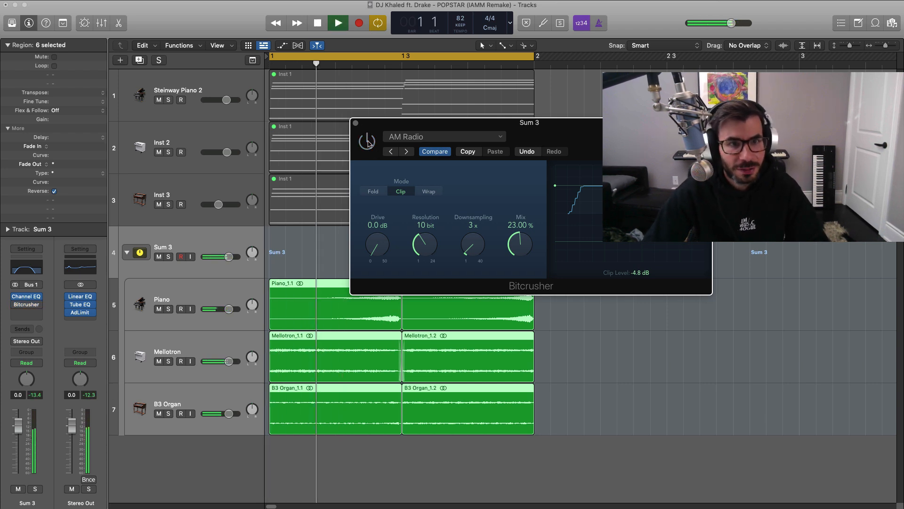
left_click(368, 141)
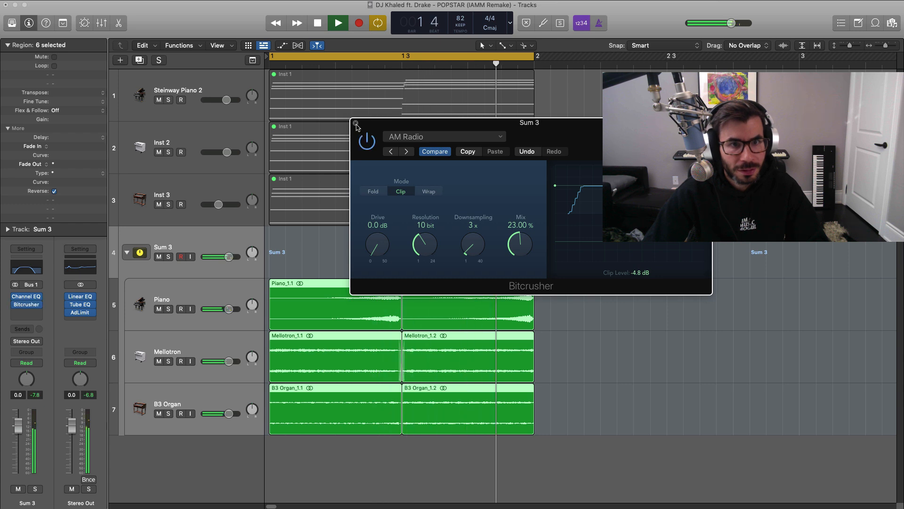
Set the Bitcrusher mix to 19.40%, then close the plug-in and stop playback.
left_click_drag(513, 248, 513, 253)
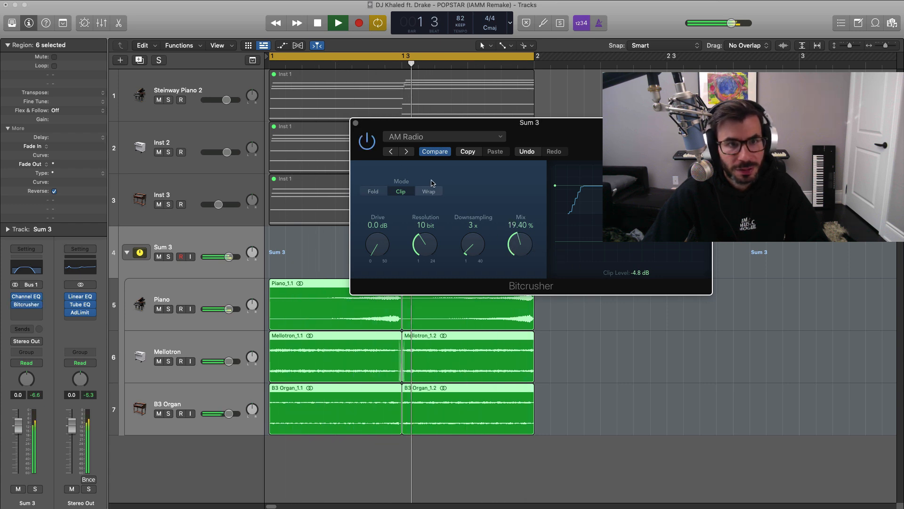
left_click(356, 123)
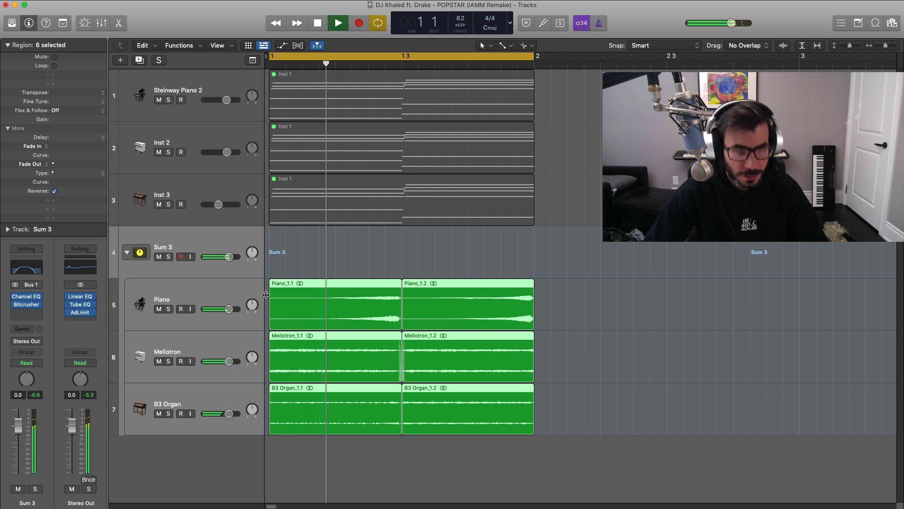
key("space")
Repeat the reversed Piano, Mellotron and B3 Organ regions up to bar 9 and set the cycle range from bar 5 to bar 9.
left_click(349, 55)
key("super+Up")
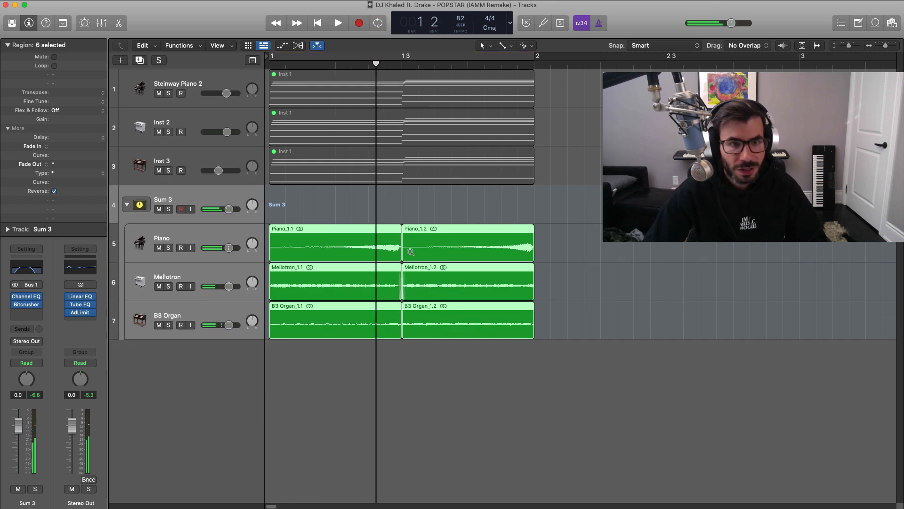
key("super+Left")
key("super+Left")
left_click_drag(430, 380, 295, 248)
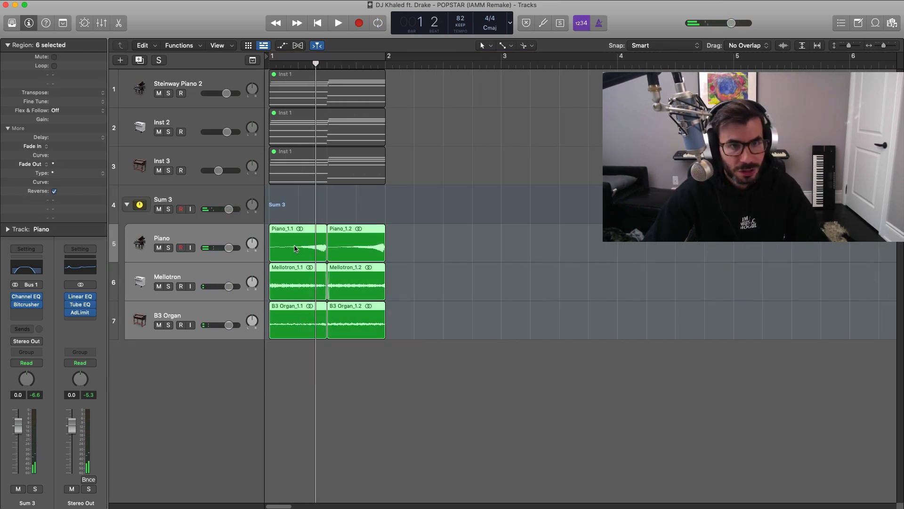
key("super+r")
key("super+r")
key("super+r")
key("super+a")
key("super+r")
key("super+Left")
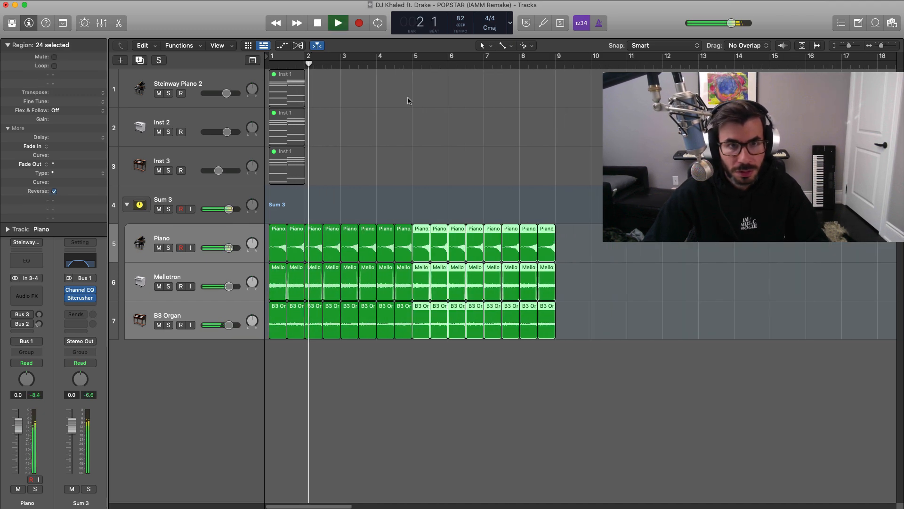
key("super+u")
key("space")
Add a software instrument track and load the Popstar Drum Kit user patch on it.
left_click(120, 60)
key("Return")
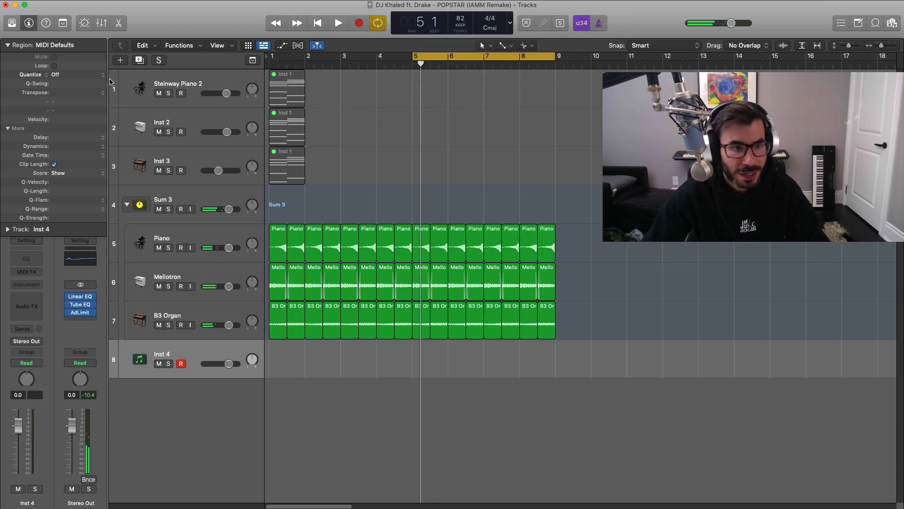
left_click(27, 285)
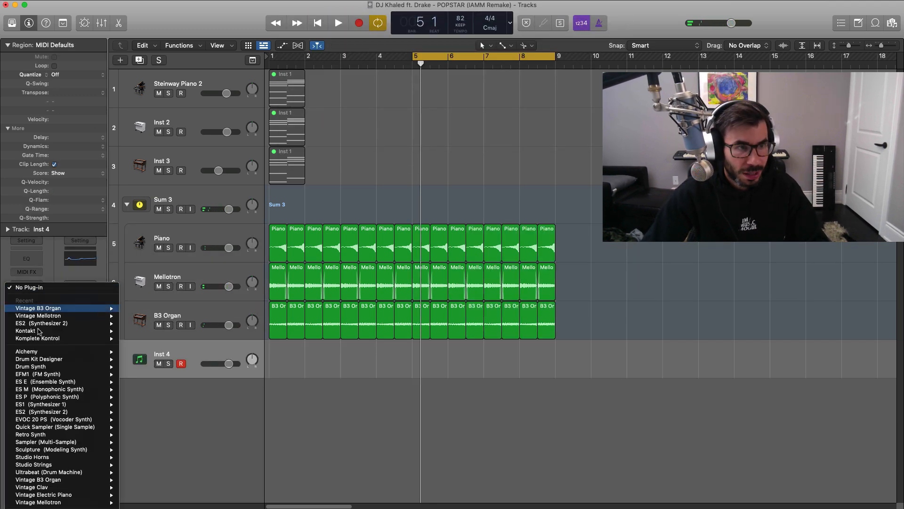
left_click(11, 24)
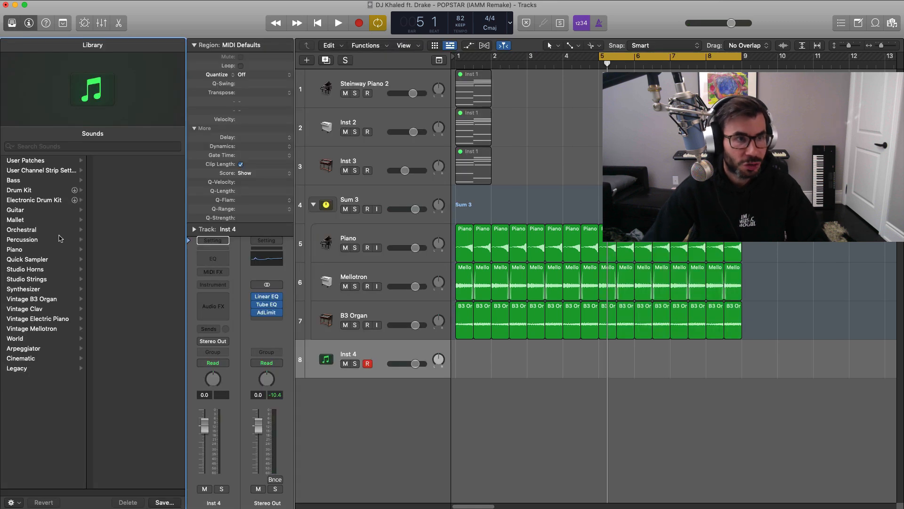
left_click(48, 161)
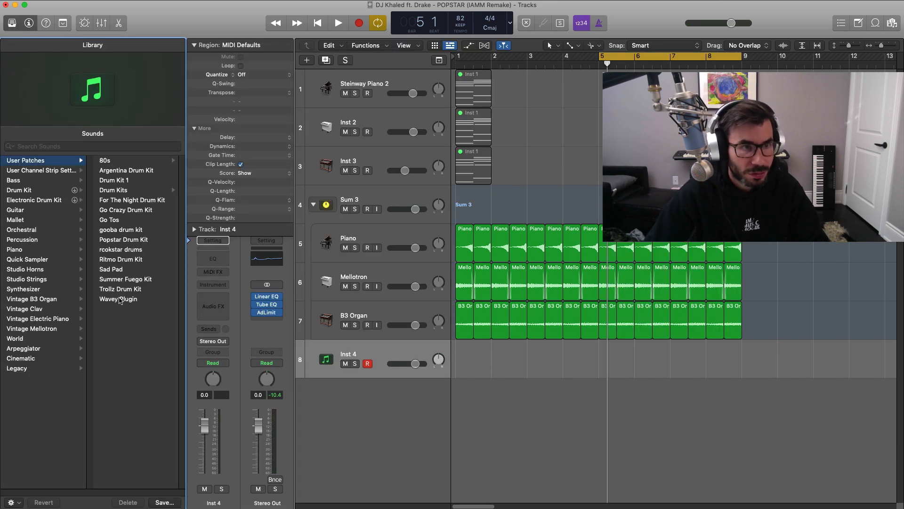
Expand the drum kit stack and create a 32-step pattern region at bar 5 on the popstar snare 2 track.
right_click(610, 364)
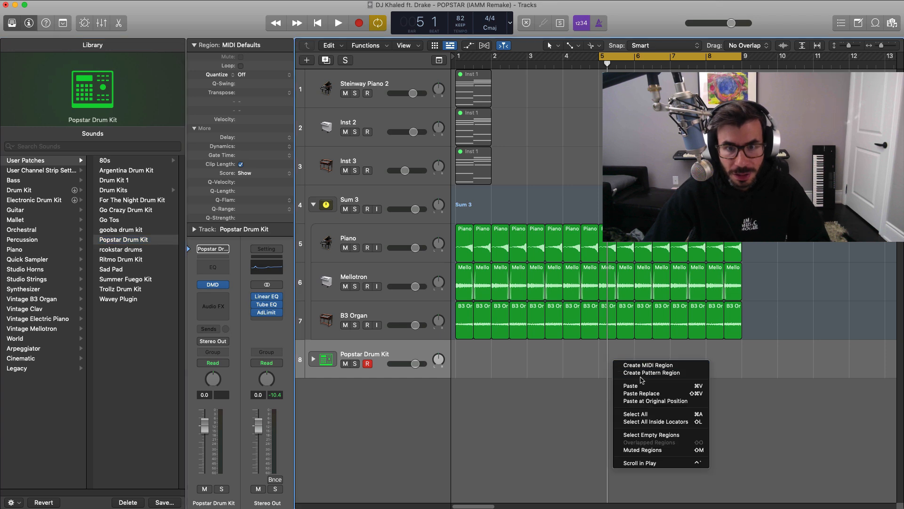
left_click(314, 360)
right_click(608, 400)
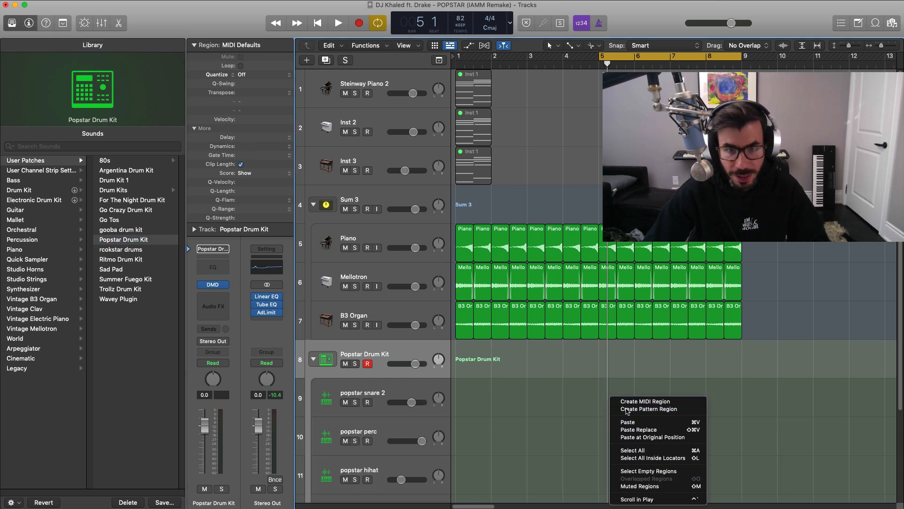
left_click(627, 409)
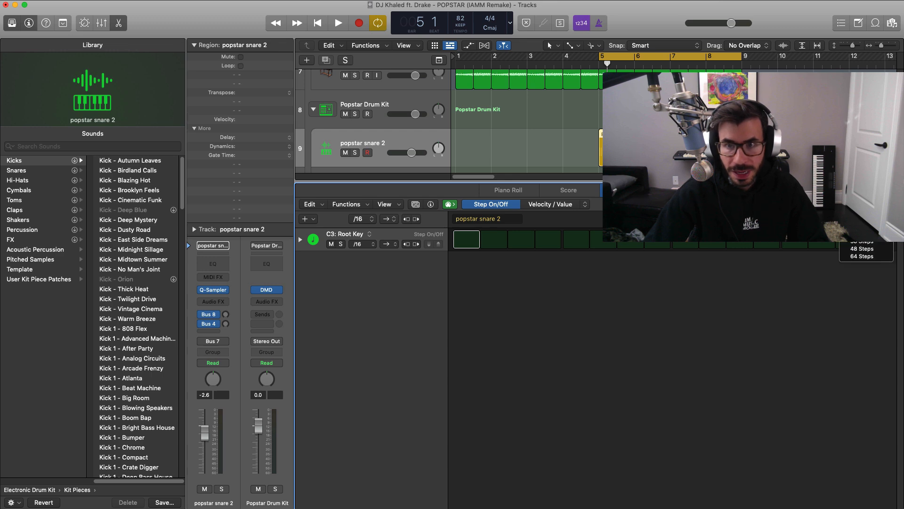
left_click(862, 234)
left_click(12, 23)
Activate steps 5 and 13 in the snare pattern and audition them with the loop.
key("space")
left_click(354, 239)
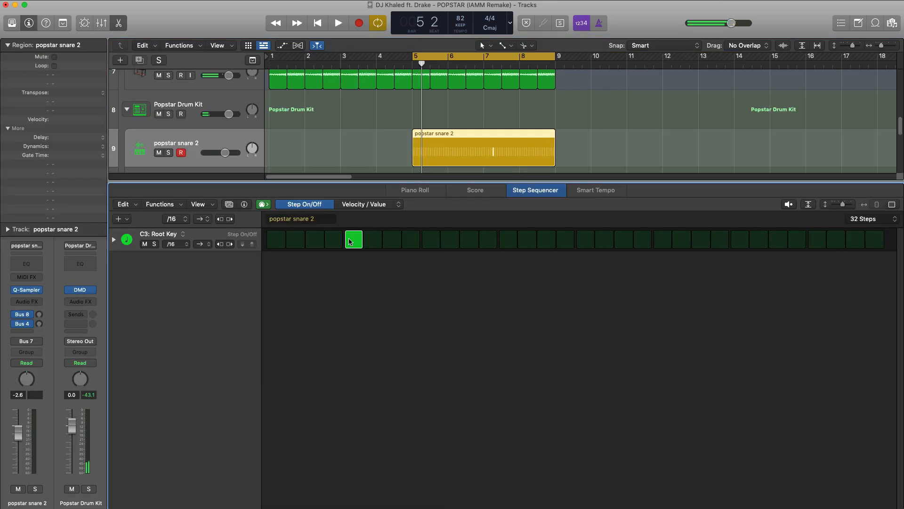
key("space")
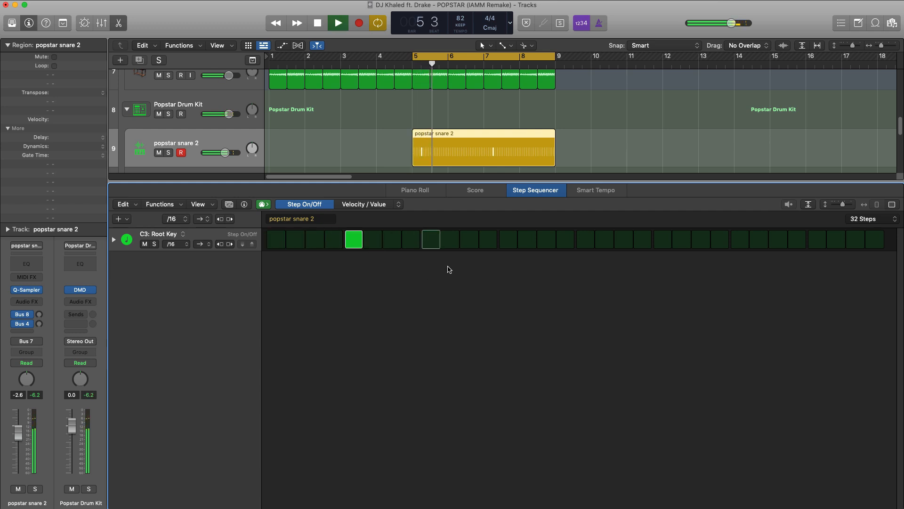
key("space")
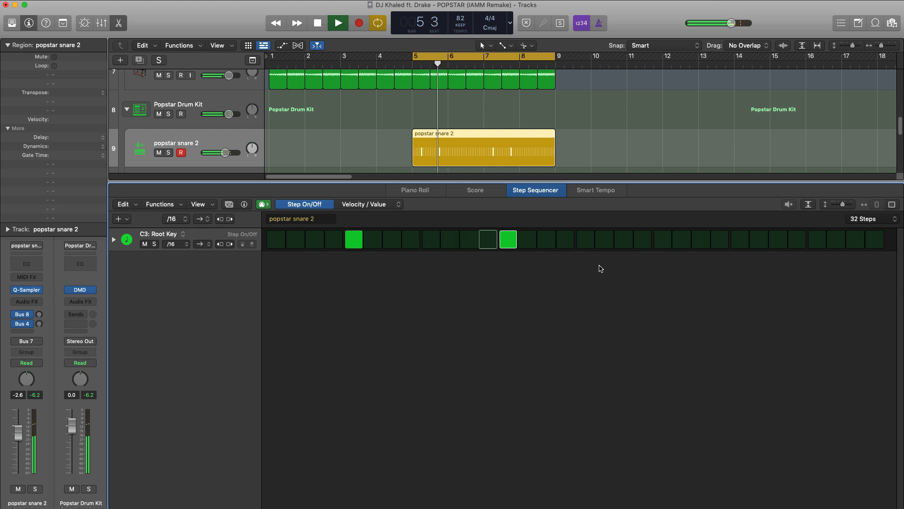
Try the third snare hit on neighbouring steps by ear and keep it on step 16.
left_click(549, 241)
key("space")
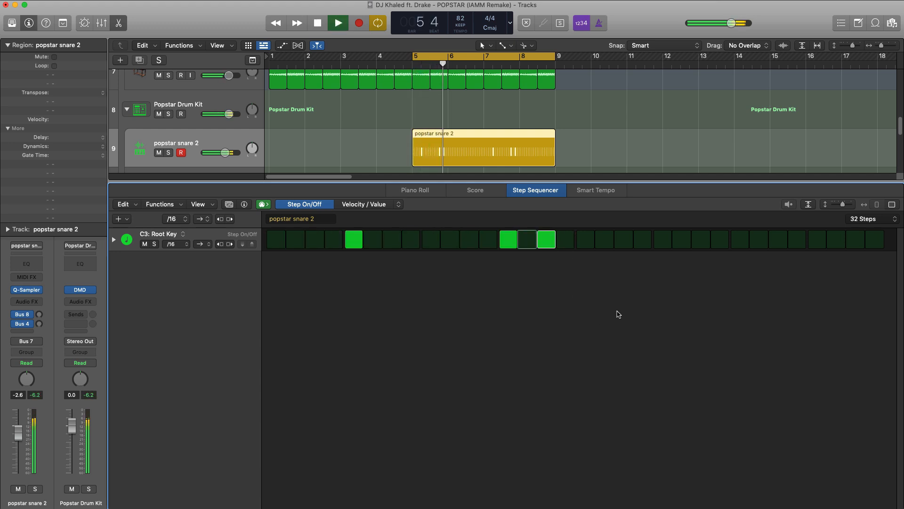
key("space")
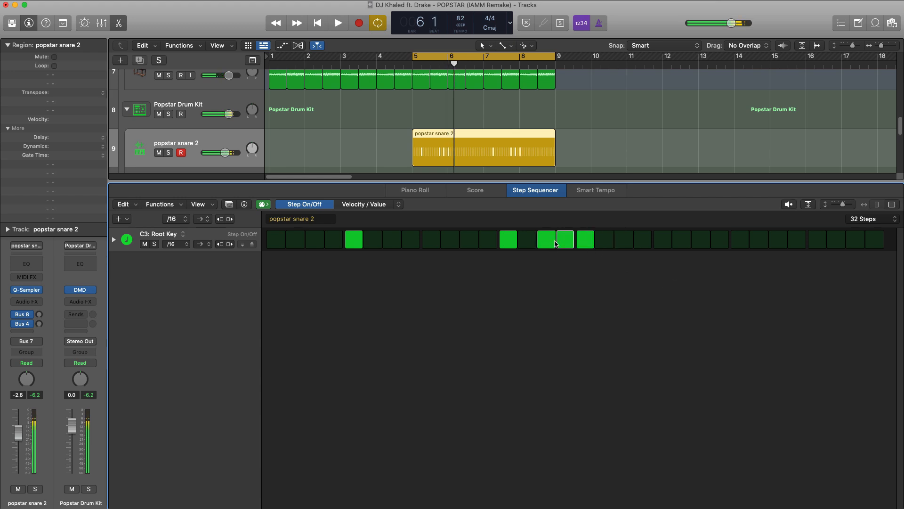
left_click(582, 243)
key("space")
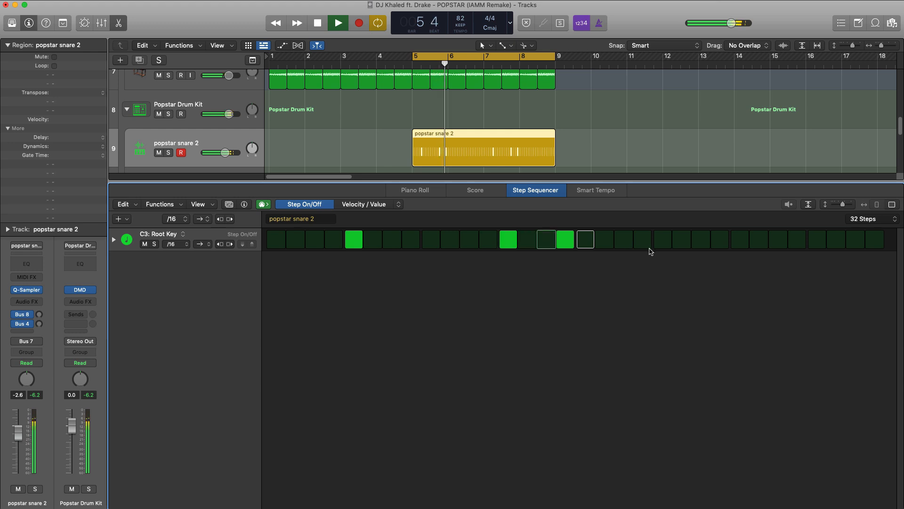
Activate snare steps 21, 26 and 29 while auditioning the loop, then close the step sequencer and stop playback.
left_click(681, 239)
key("space")
key("space")
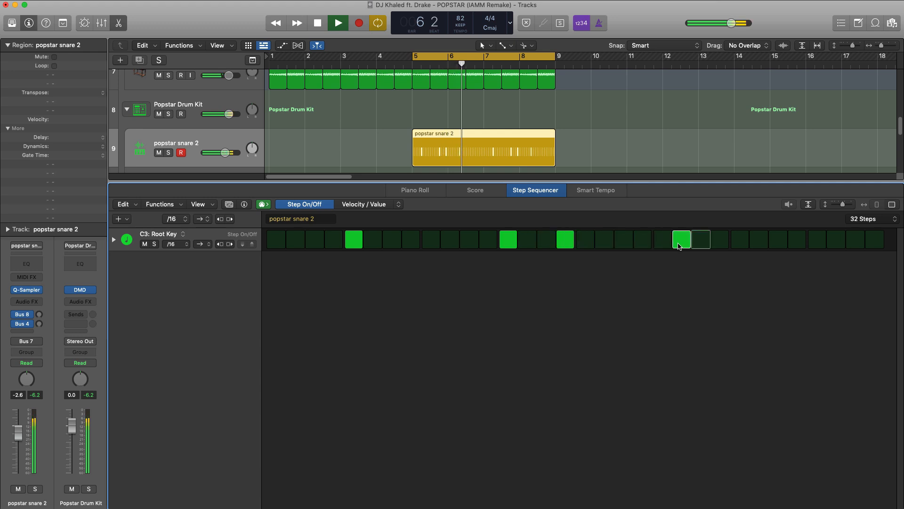
key("space")
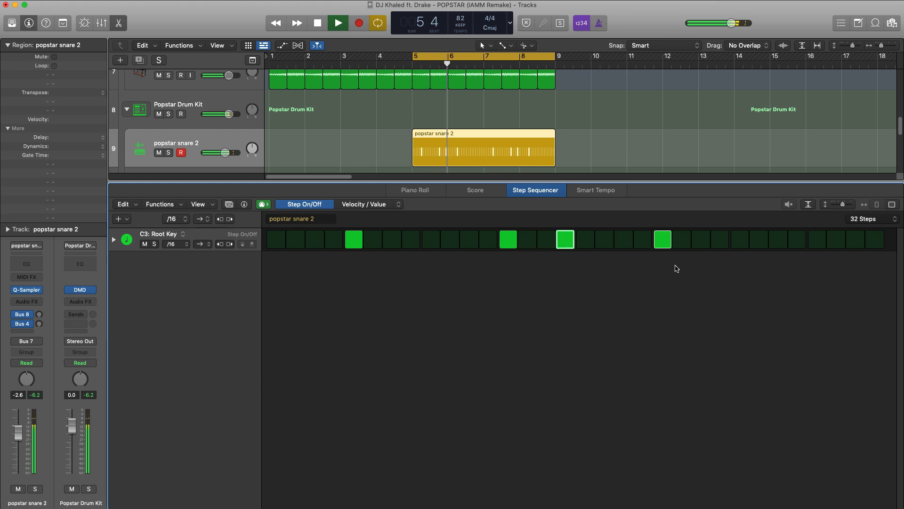
left_click(759, 244)
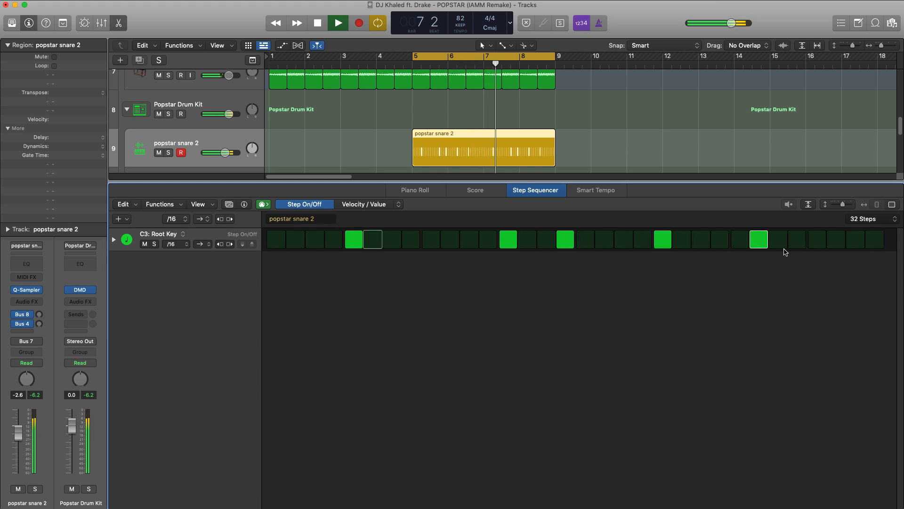
left_click(810, 242)
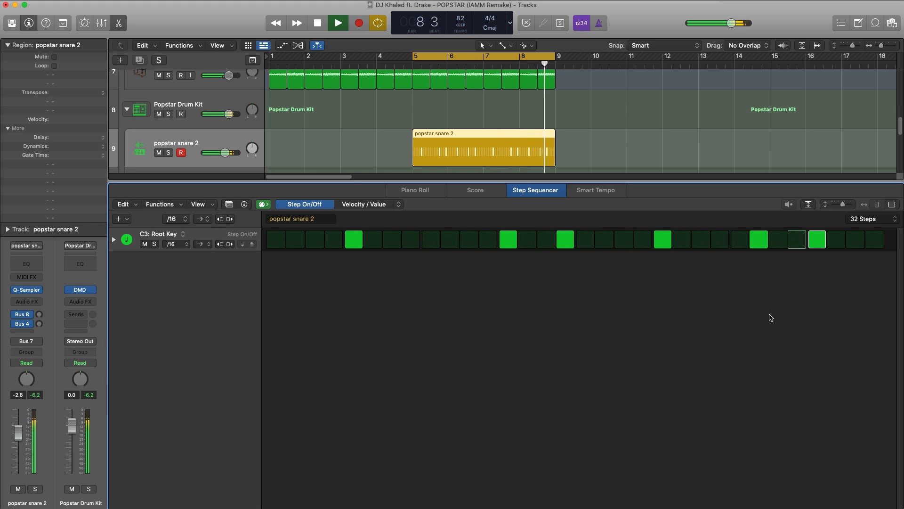
key("x")
key("x")
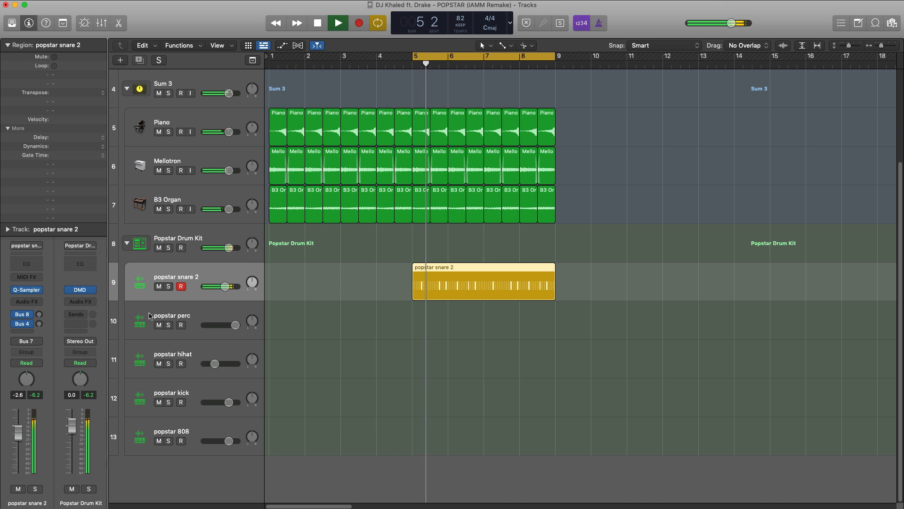
key("space")
Create a 32-step pattern region at bar 5 on the popstar perc track, activate step 32 and audition it.
left_click(424, 315)
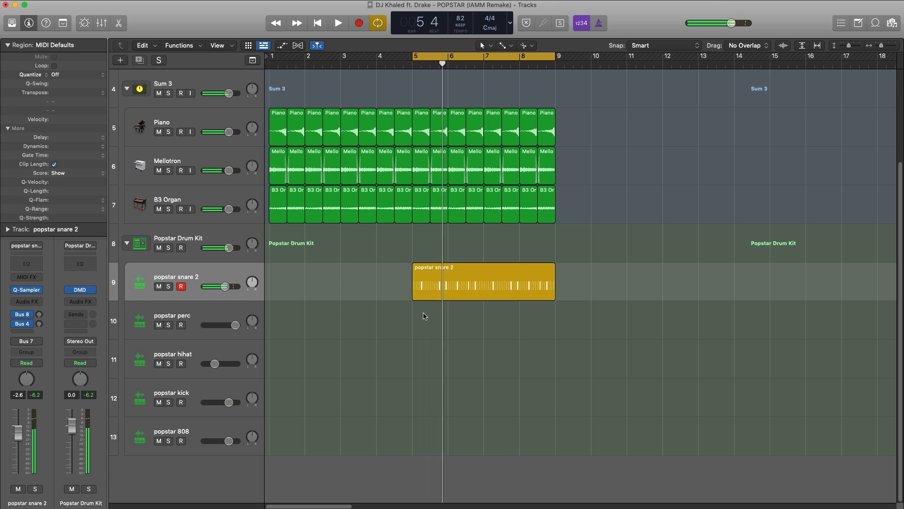
right_click(425, 314)
left_click(444, 325)
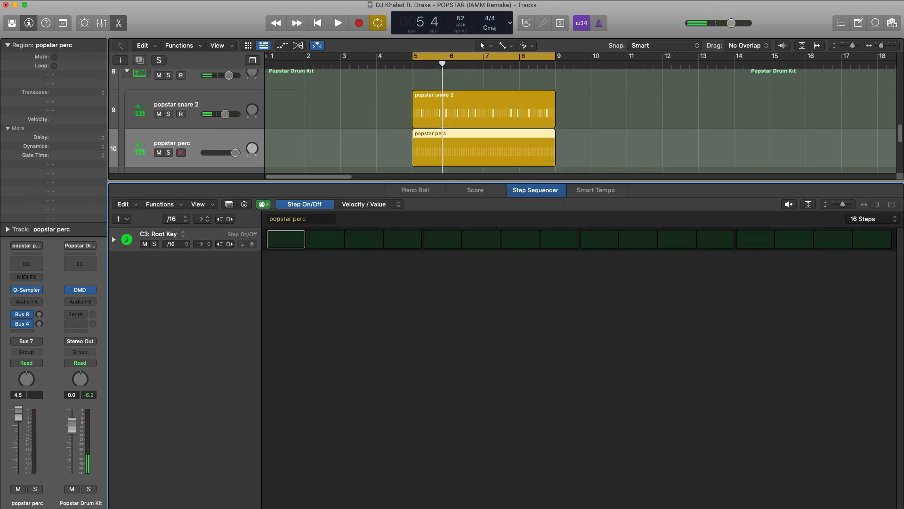
left_click(882, 217)
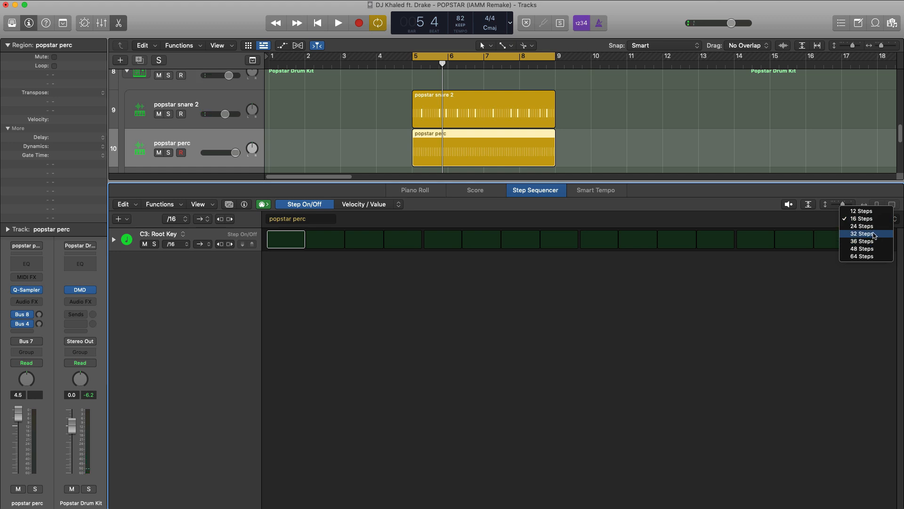
left_click(874, 234)
left_click(870, 241)
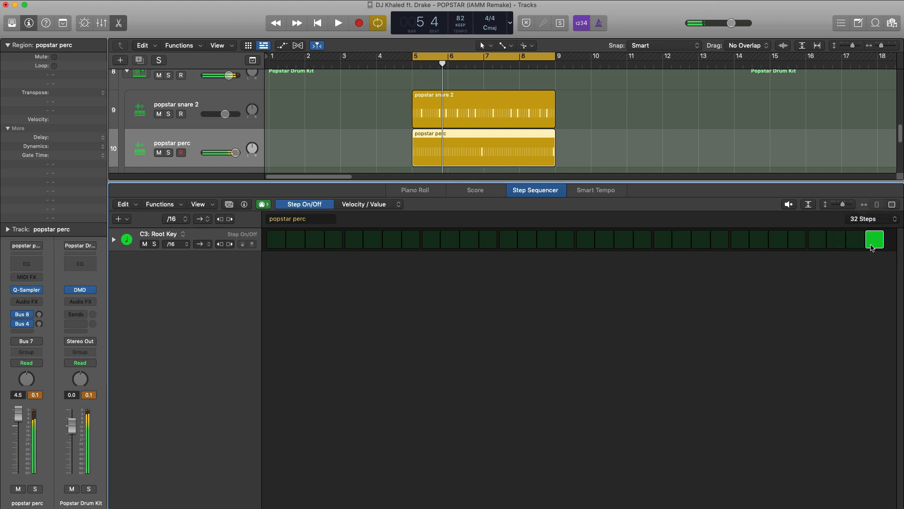
key("space")
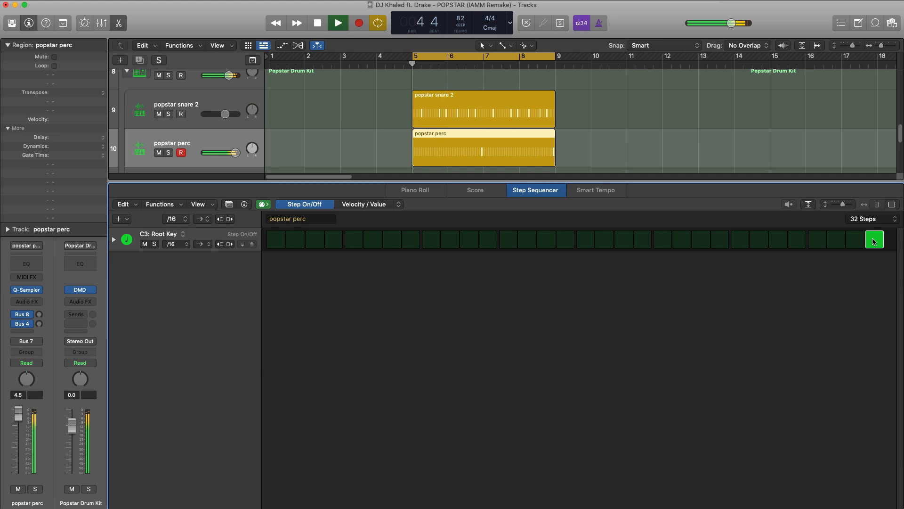
key("x")
key("x")
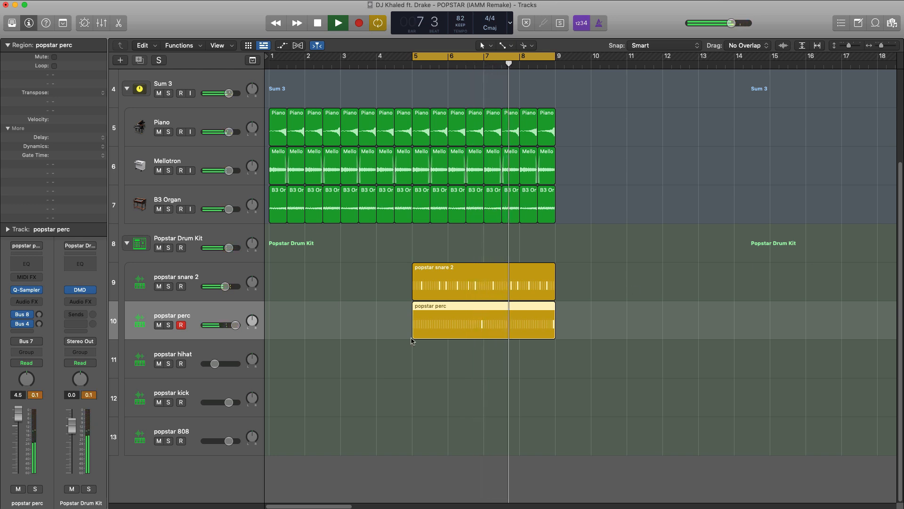
key("space")
Create a pattern region at bar 5 on the popstar hihat track, activate all 16 steps and start playback.
right_click(426, 363)
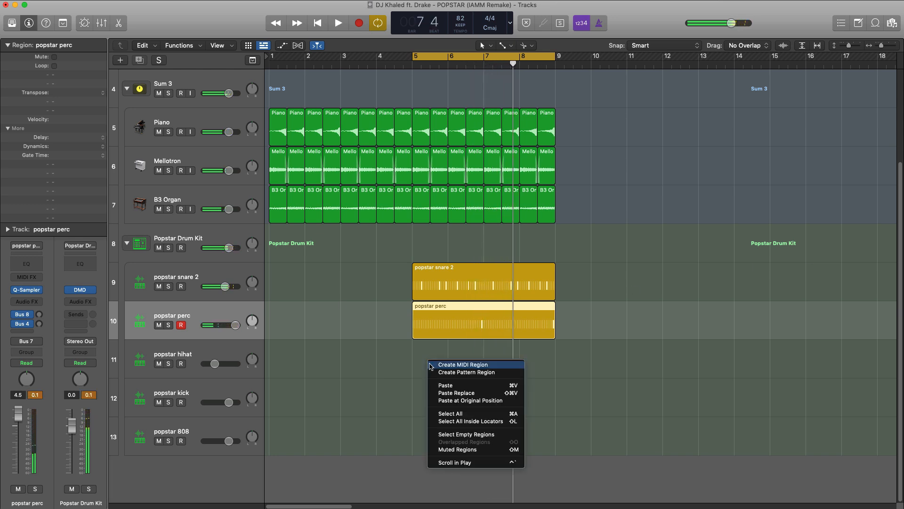
left_click(455, 372)
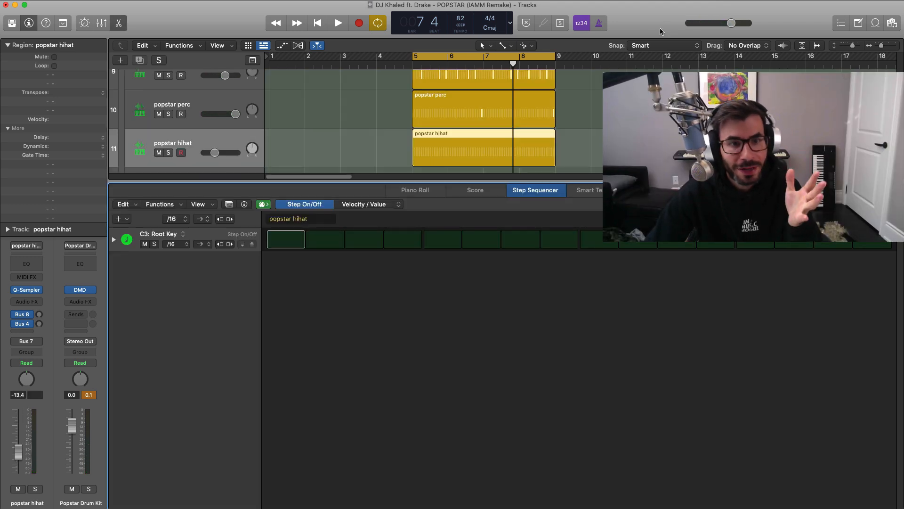
left_click_drag(286, 239, 871, 239)
key("space")
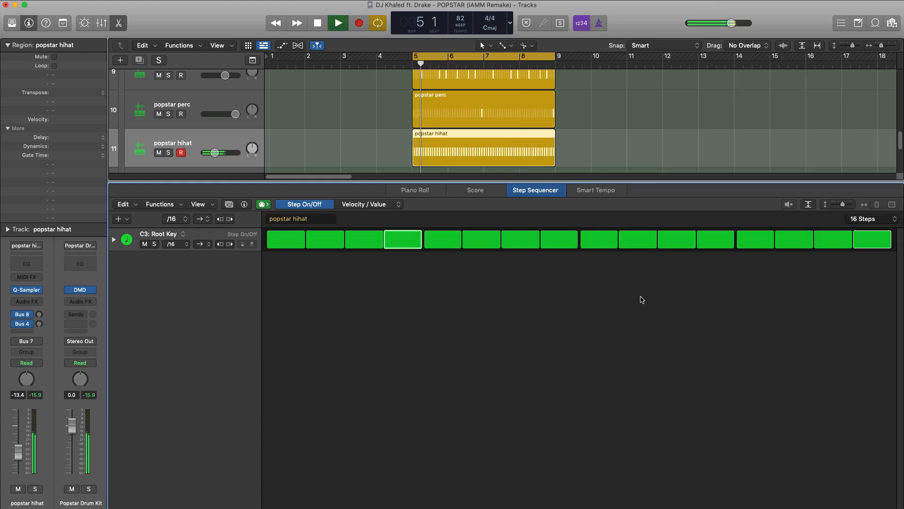
Switch the hi-hat pattern's edit mode to Note Repeat and stop playback.
left_click(399, 204)
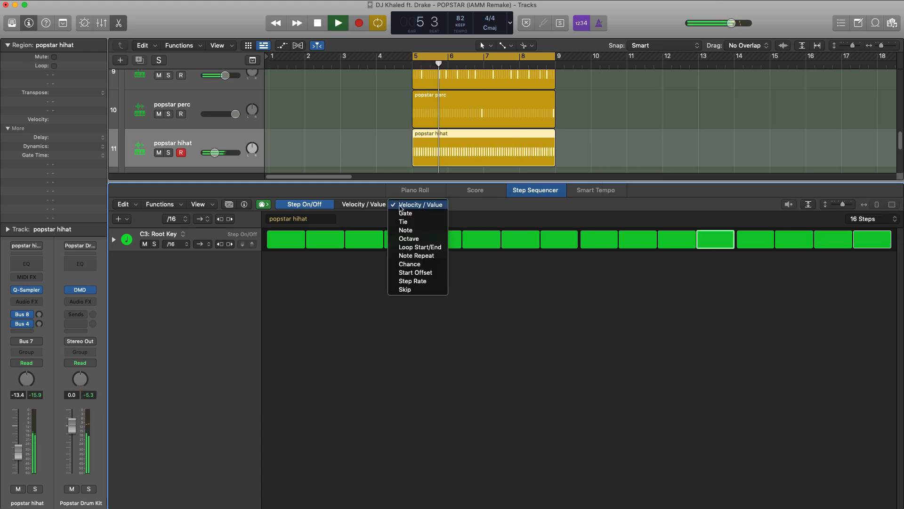
left_click(436, 256)
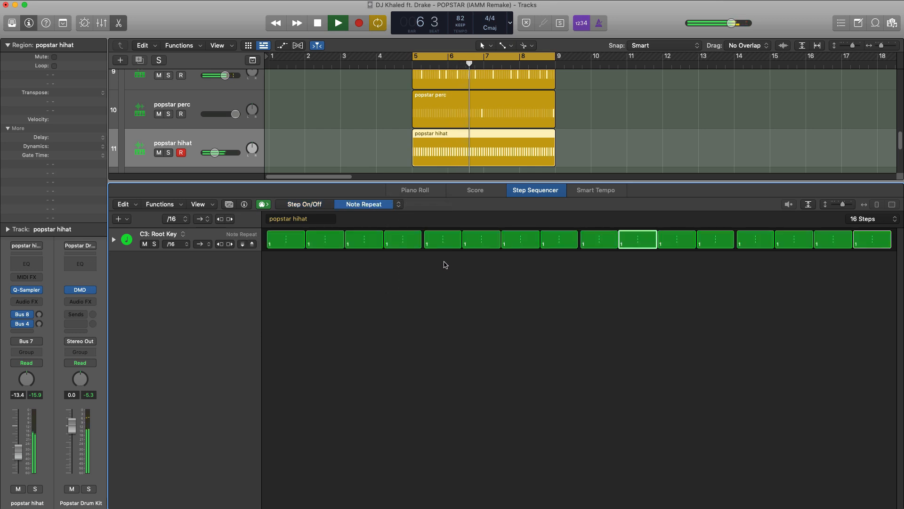
key("space")
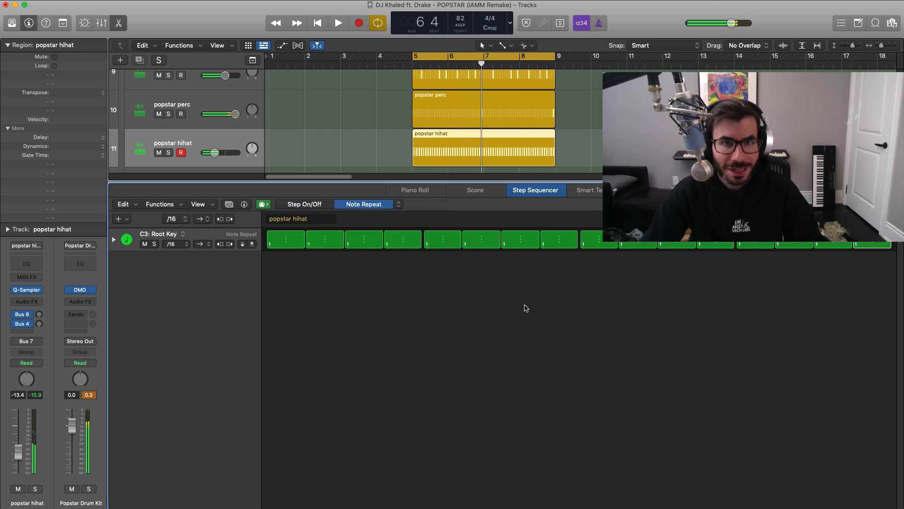
Set the hi-hat pattern's note repeat to 2 on steps 9 and 13 while auditioning the loop, then close the step sequencer.
key("space")
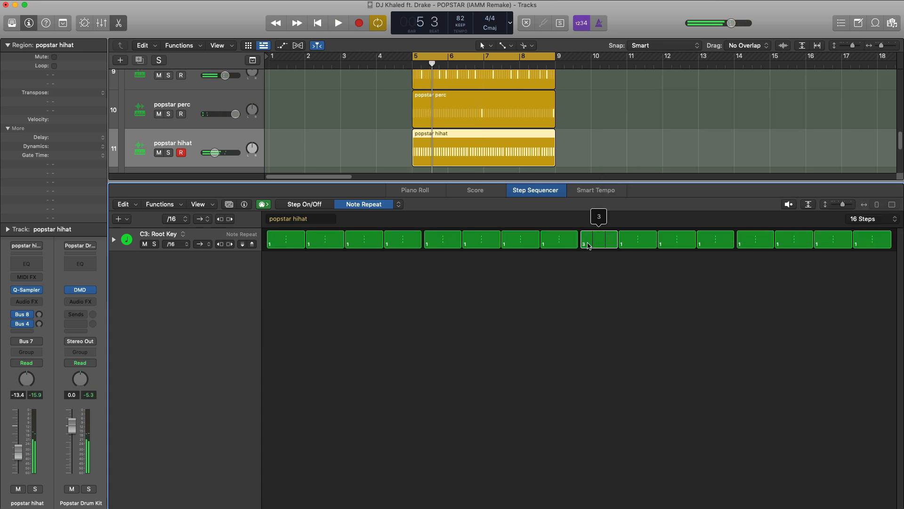
key("space")
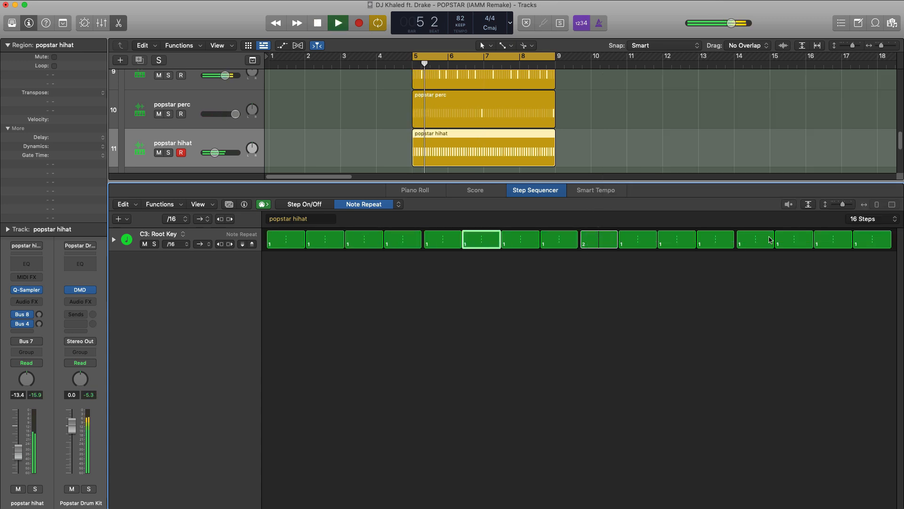
left_click_drag(765, 242, 763, 248)
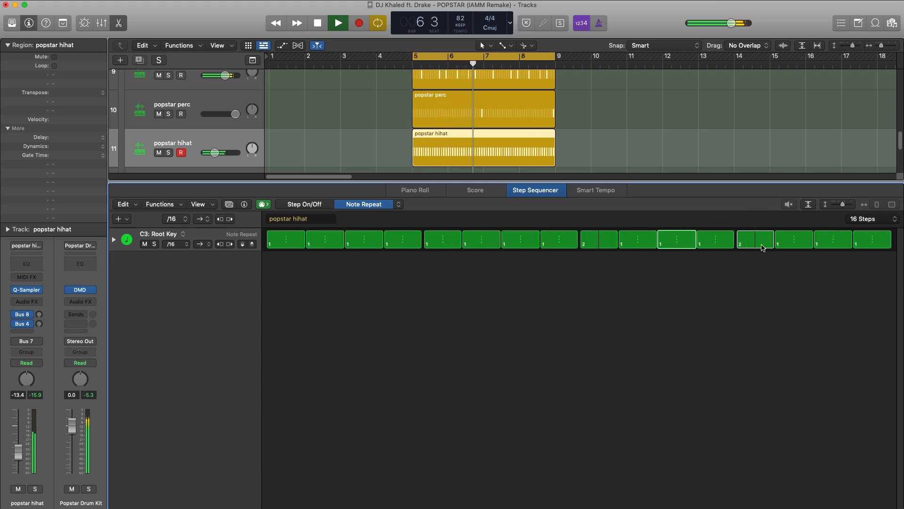
key("e")
key("space")
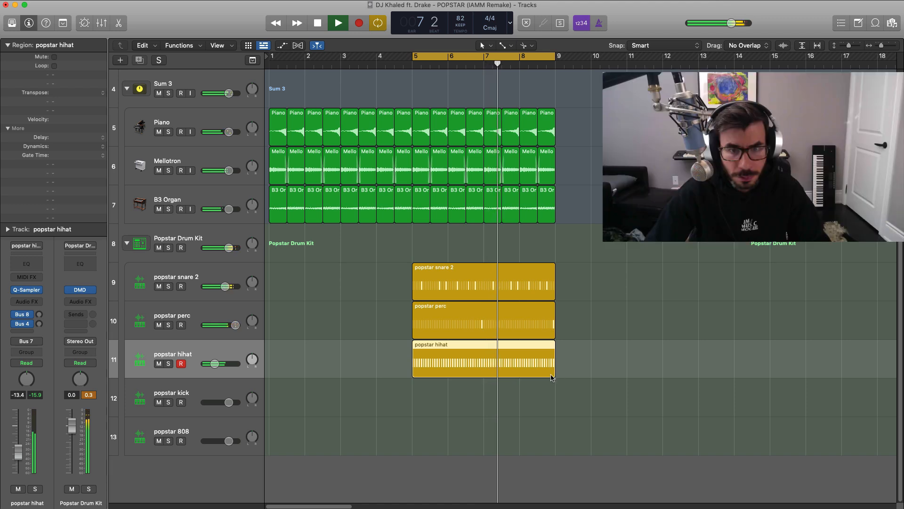
Shorten the popstar hihat region to one bar and repeat it three times to fill bars 5 through 8.
left_click_drag(553, 377, 435, 365)
key("super+r")
key("space")
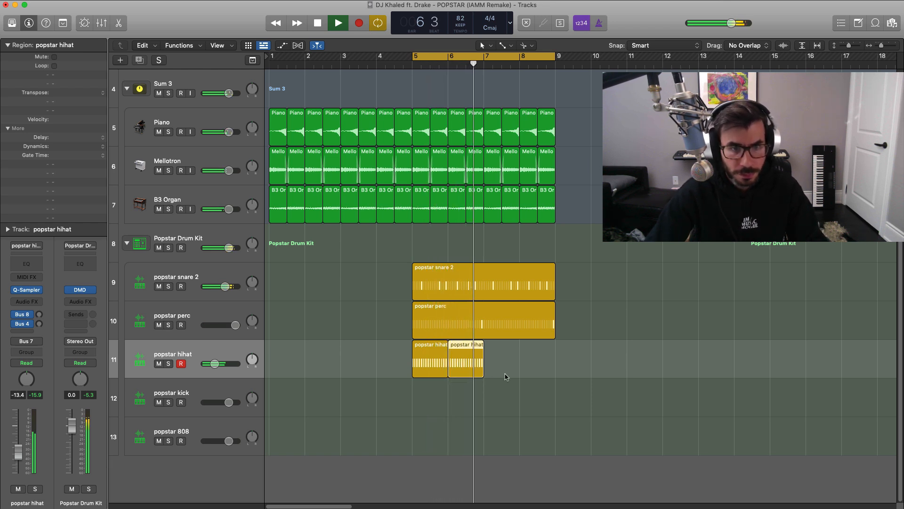
key("super+r")
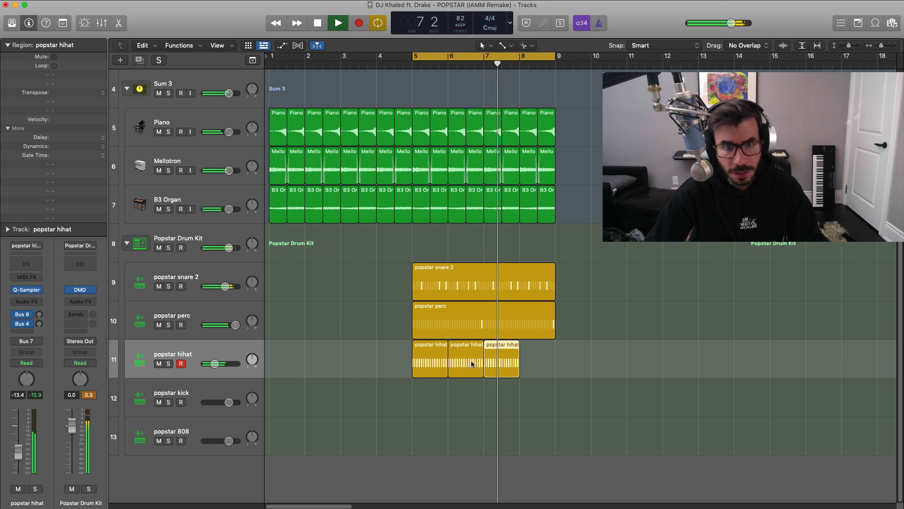
key("super+r")
key("space")
left_click(501, 363)
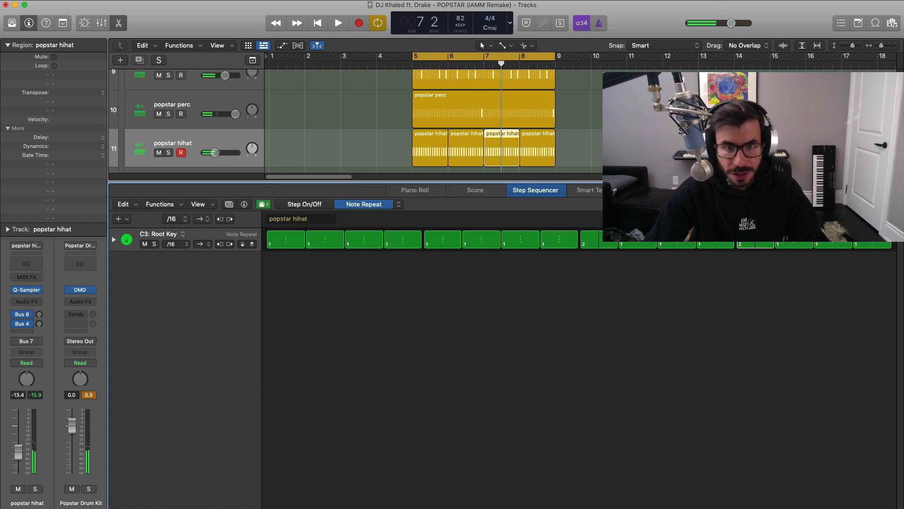
left_click(541, 155)
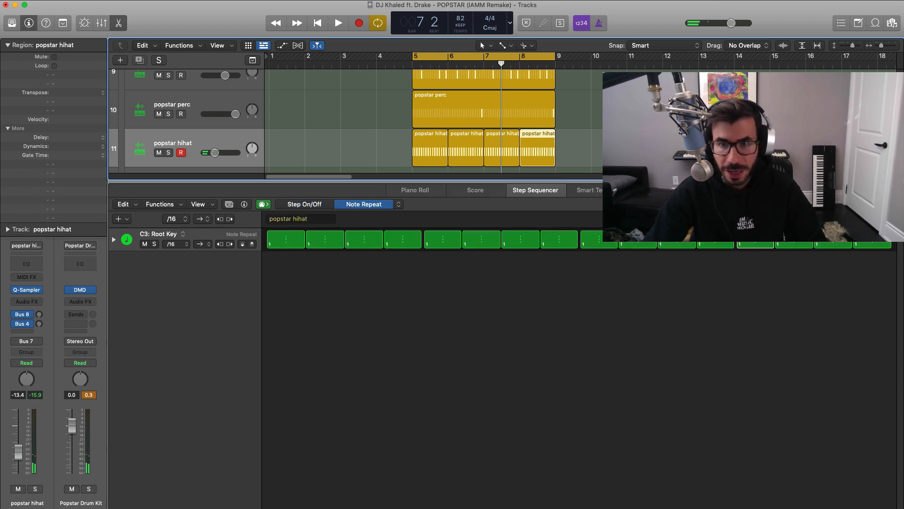
key("e")
Create a pattern region at bar 5 on the popstar kick track and activate step 1.
key("space")
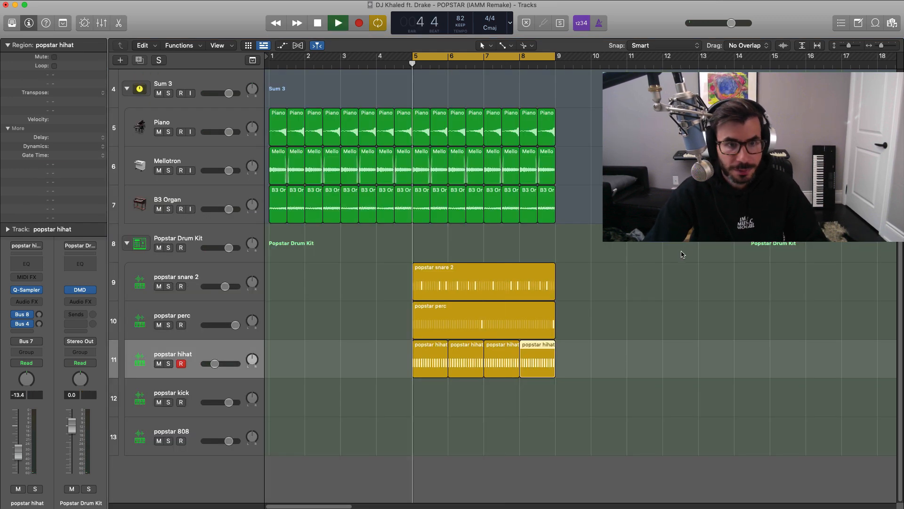
left_click(428, 399)
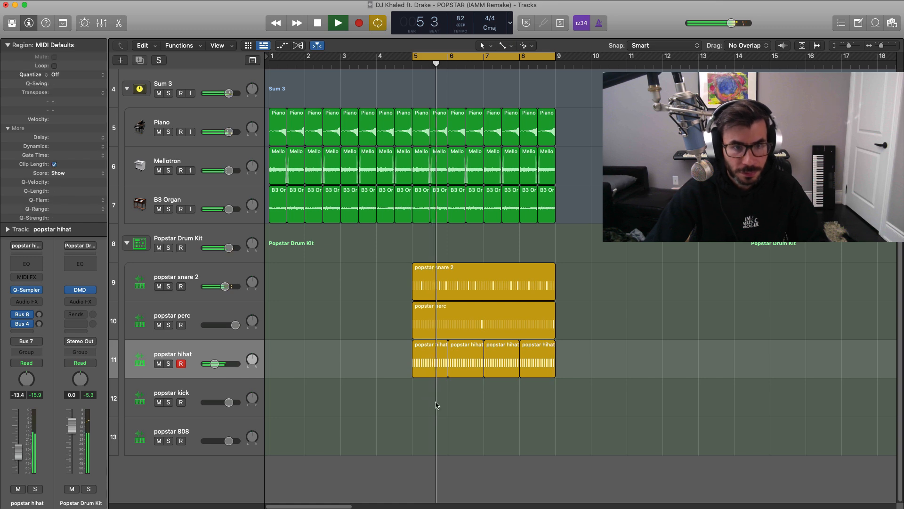
right_click(426, 396)
left_click(451, 407)
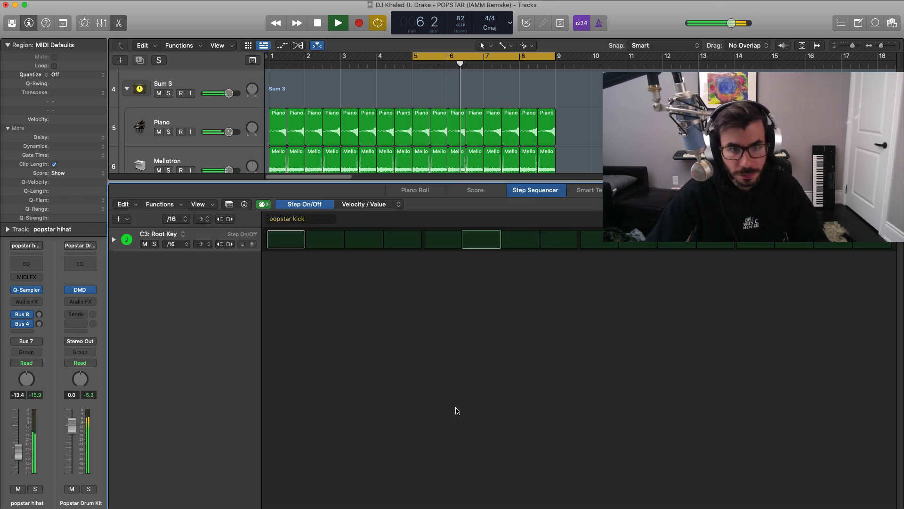
left_click(299, 242)
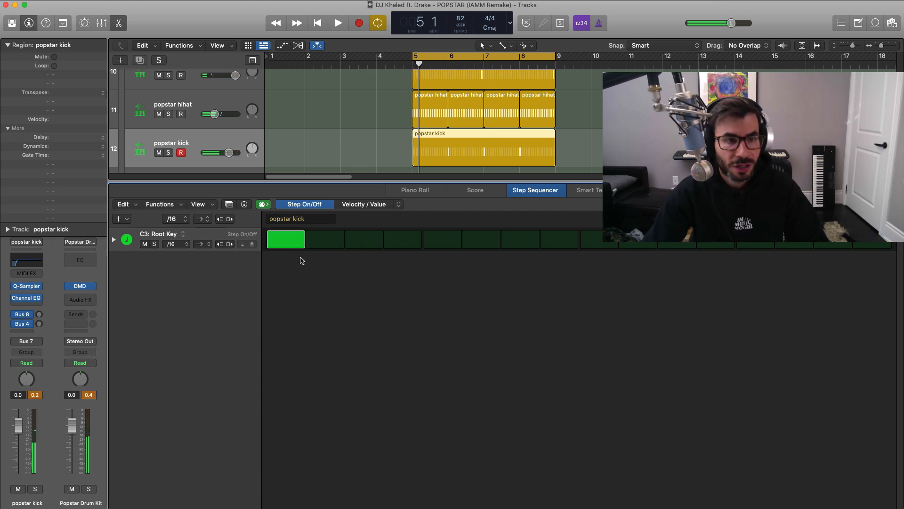
Activate kick steps 7, 11, 14 and 16 while auditioning the loop, then close the step sequencer.
key("space")
left_click(516, 242)
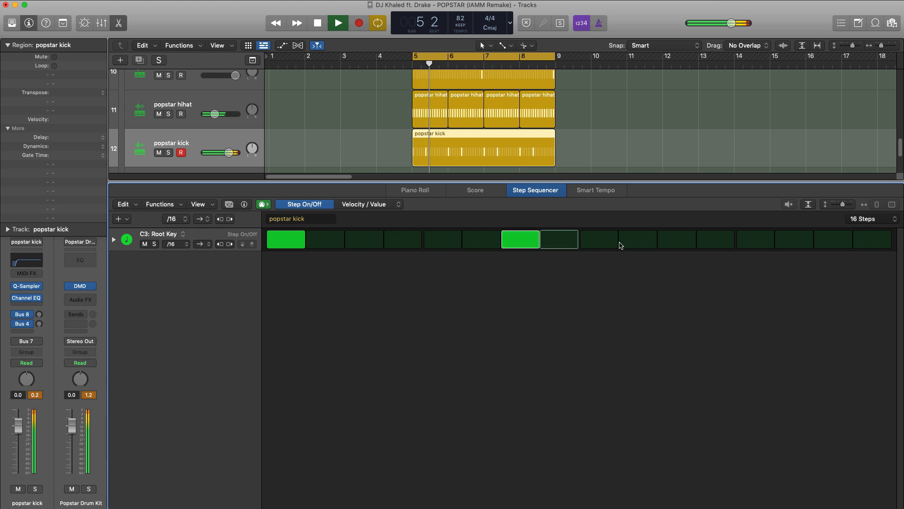
left_click(888, 246)
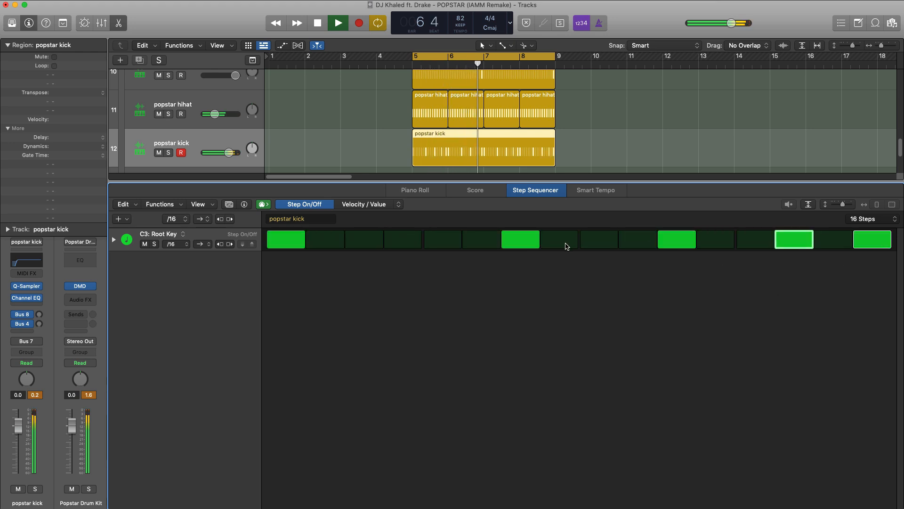
key("e")
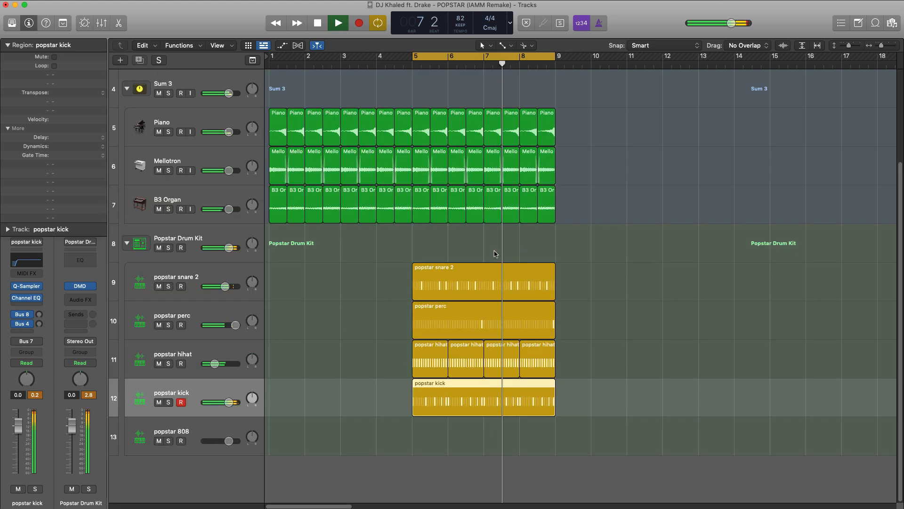
With the popstar kick temporarily soloed, add a short fade-out to the end of its Quick Sampler sample and audition it.
left_click(168, 402)
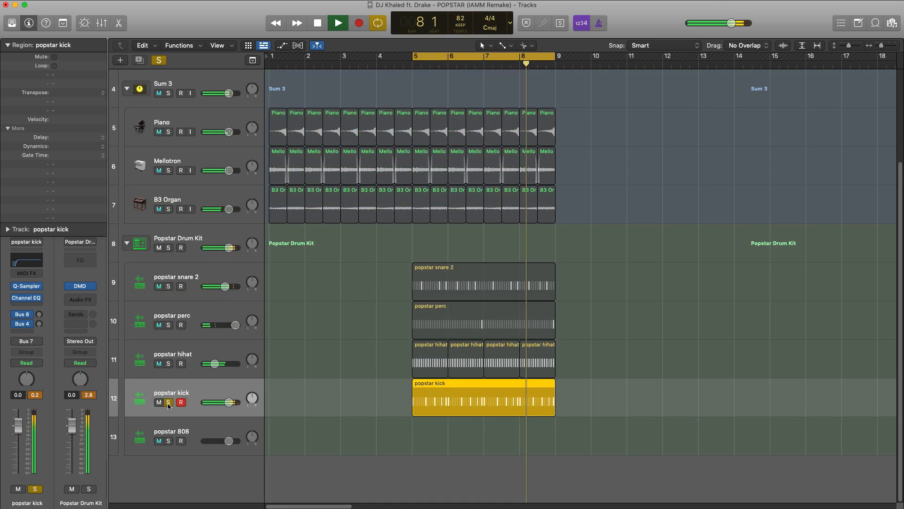
key("space")
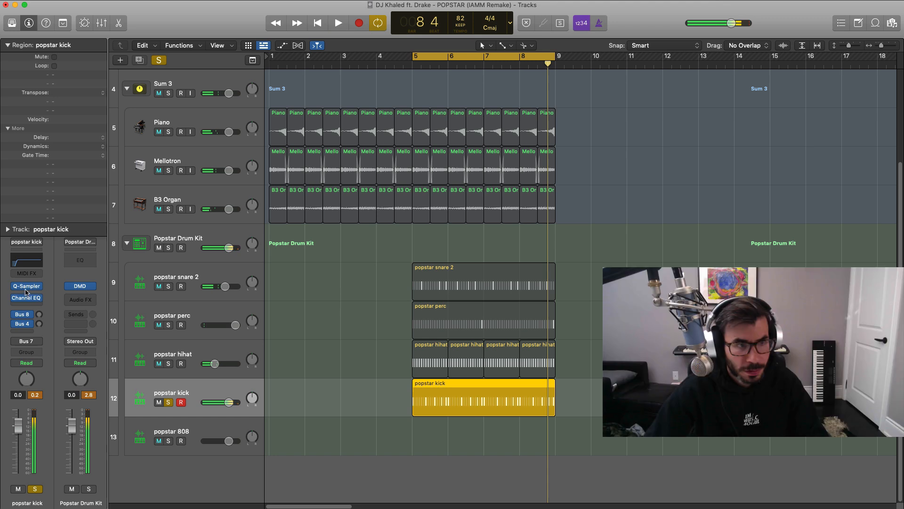
left_click(26, 285)
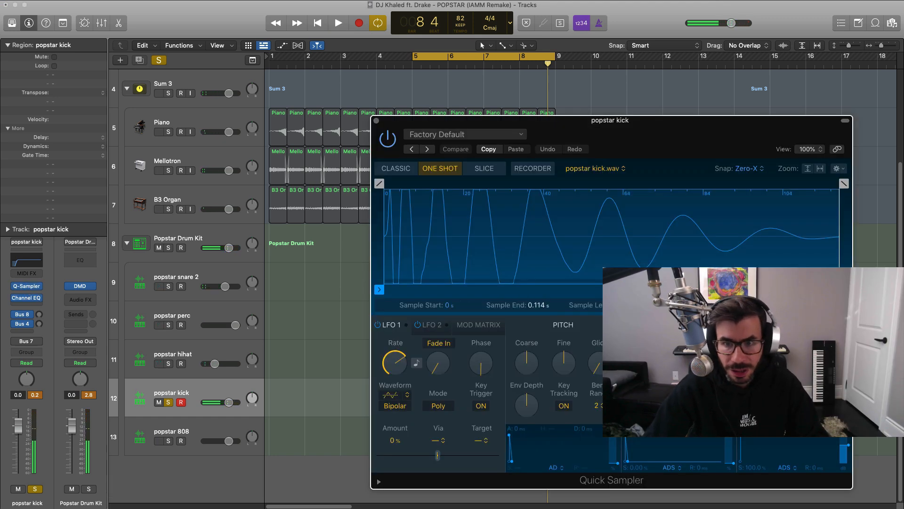
left_click_drag(844, 183, 795, 187)
key("space")
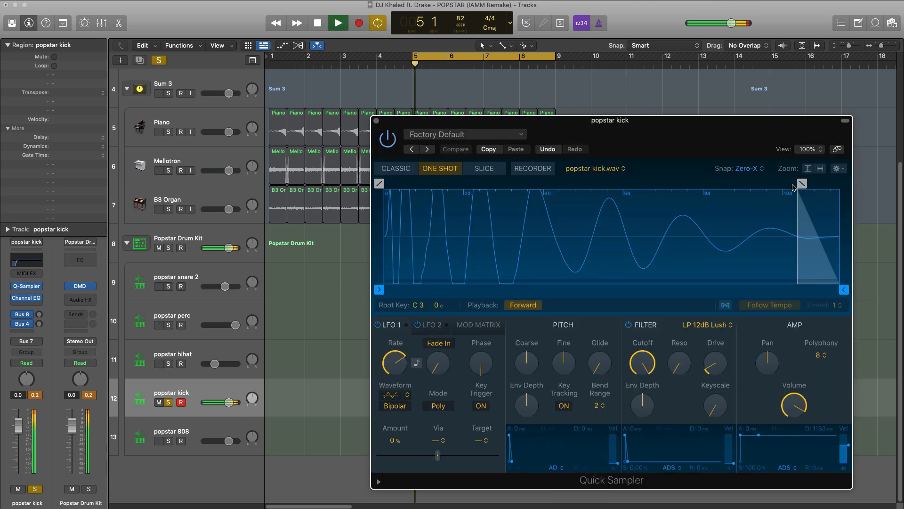
left_click(376, 121)
key("space")
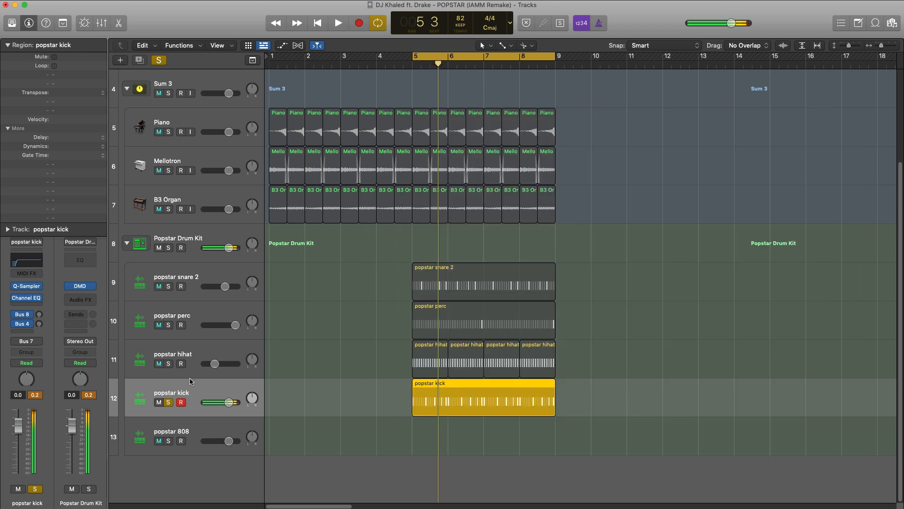
left_click(169, 402)
key("space")
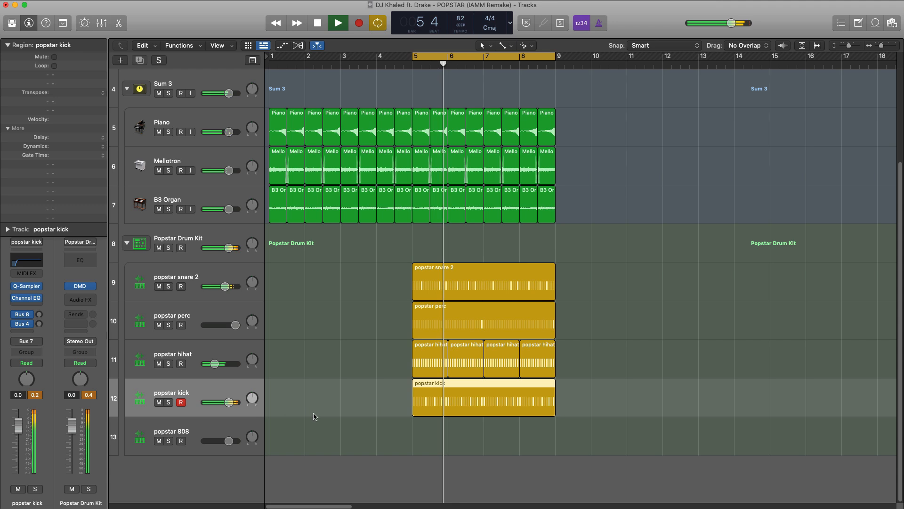
Create a MIDI region at bar 5 on the popstar 808 track and extend it to bar 9.
right_click(425, 431)
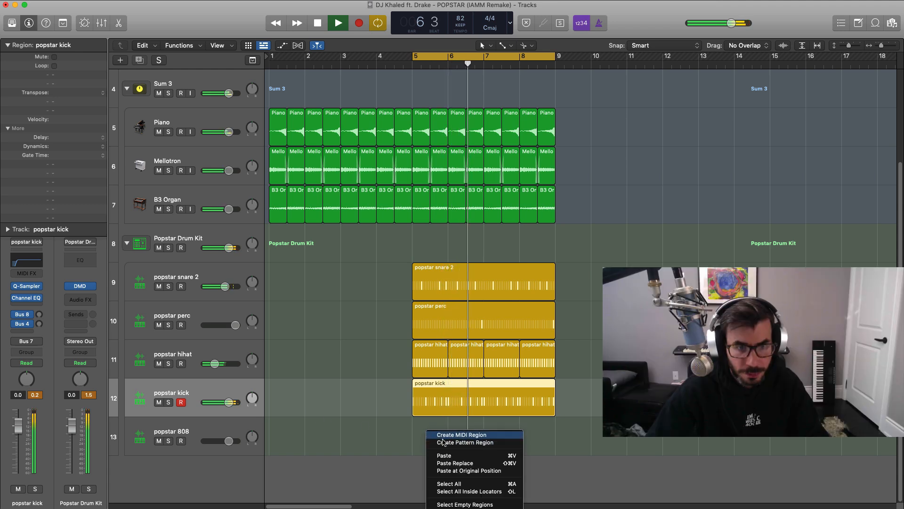
left_click(446, 435)
key("space")
left_click_drag(445, 441, 555, 459)
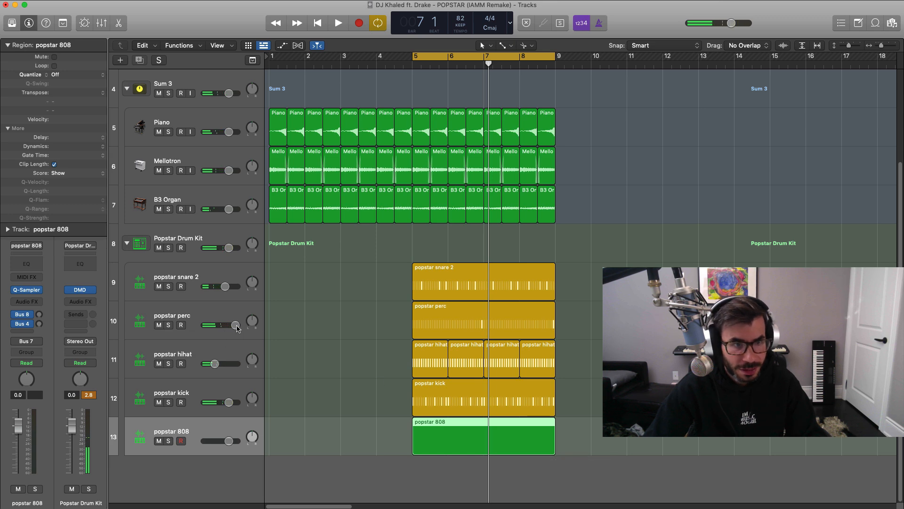
Add a note at the start of bar 5 in the popstar 808 region, transpose it to C3 and shorten it to an eighth note.
double_click(453, 431)
scroll(315, 348, "left", 10)
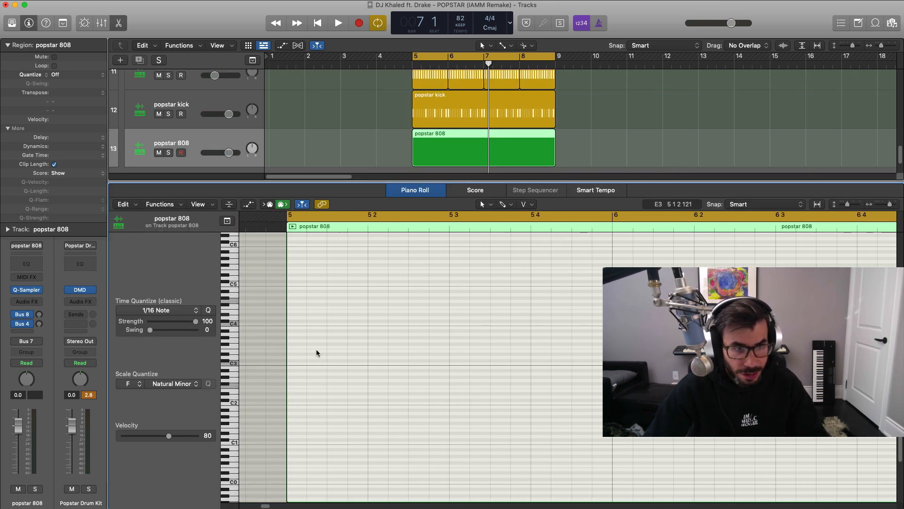
scroll(315, 353, "right", 2)
left_click(274, 442)
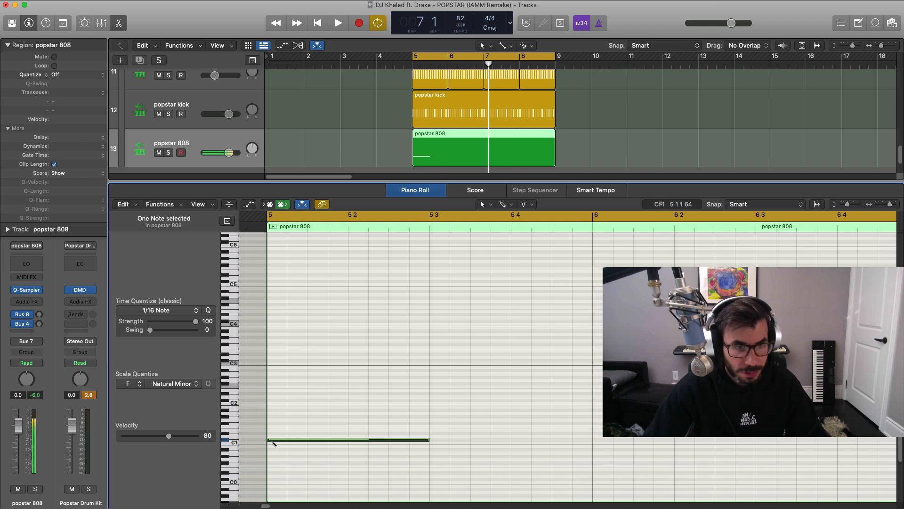
left_click_drag(274, 441, 274, 446)
key("shift+alt+Up")
key("shift+alt+Up")
key("shift+alt+Up")
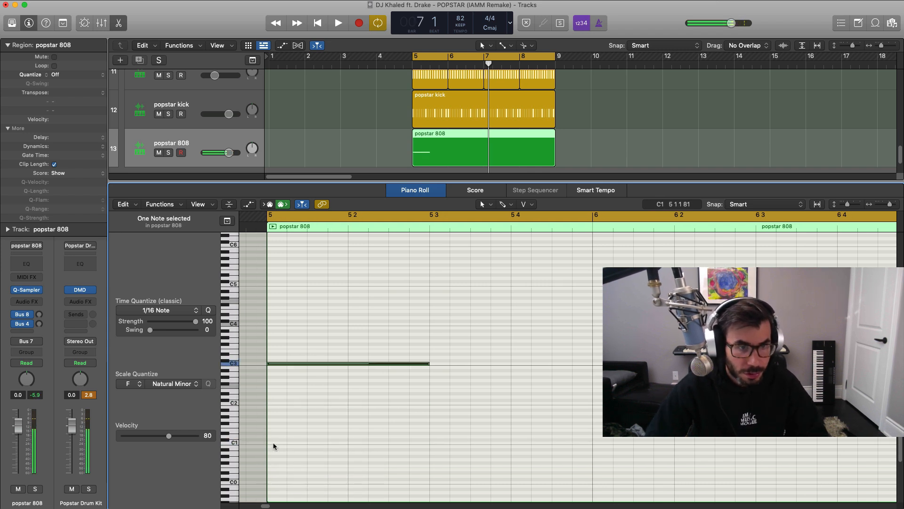
key("shift+alt+Down")
key("space")
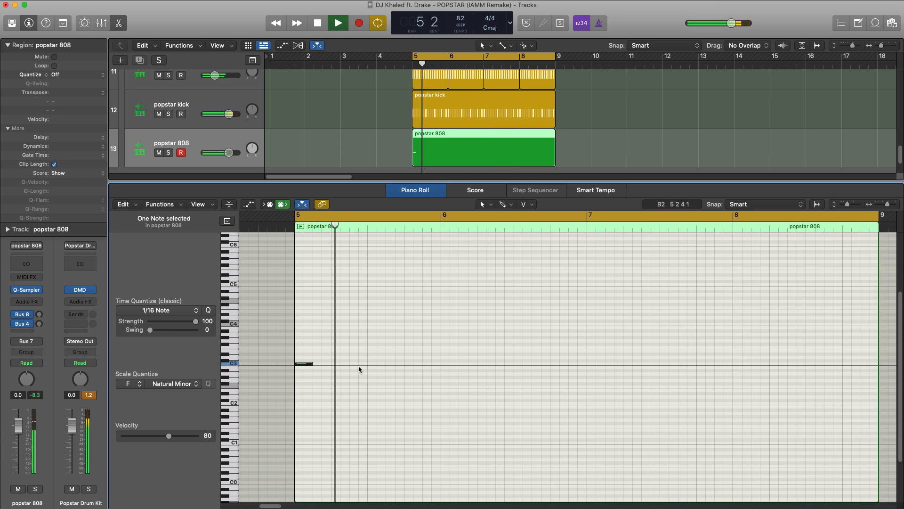
Add two consecutive sixteenth-length C3 notes at positions 5 2 3 and 5 2 4 in the 808 region.
key("space")
left_click(356, 364)
left_click_drag(366, 364, 354, 363)
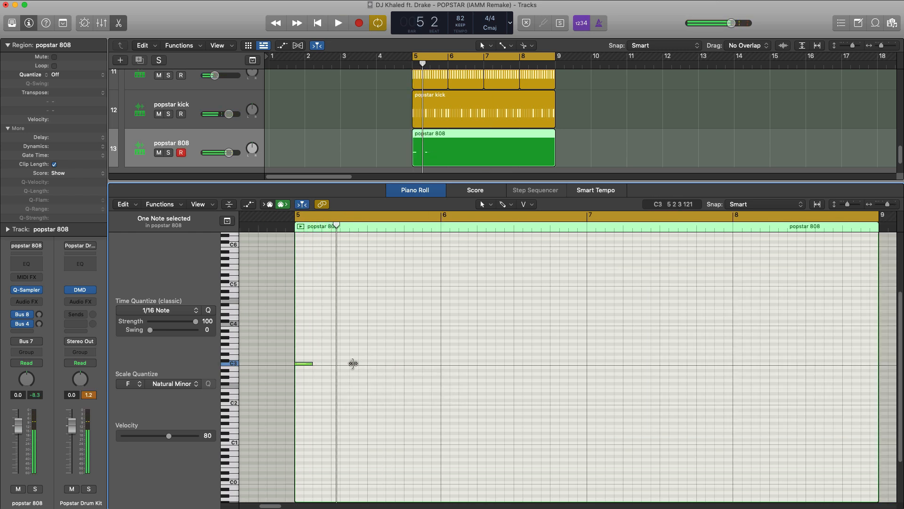
left_click(357, 365)
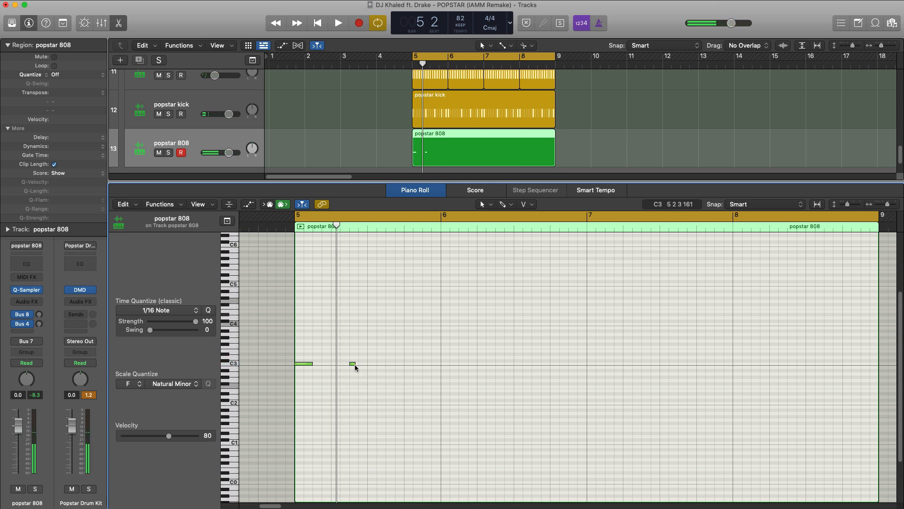
left_click_drag(355, 364, 358, 364)
left_click(362, 364, "super")
key("space")
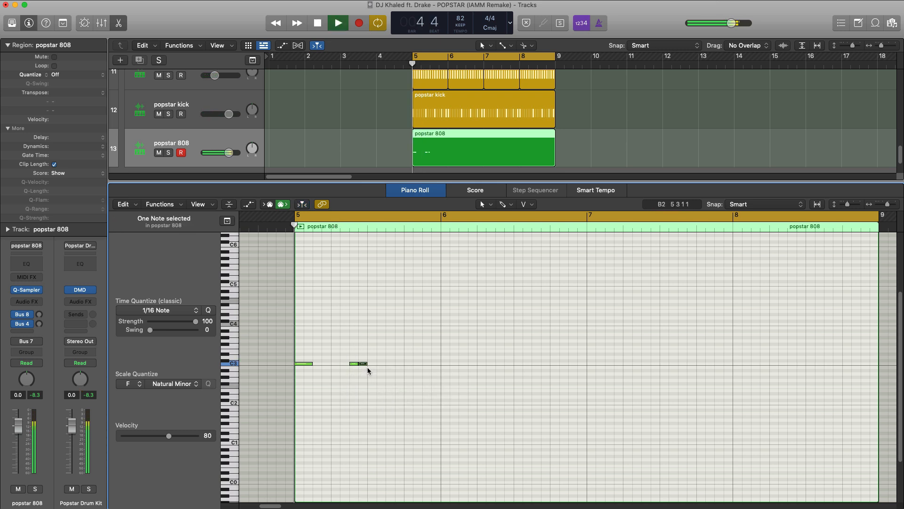
Add sixteenth-length 808 notes at C3 on 5 3 2 and at G3 on 5 3 3 and 5 4 2, auditioning the pattern.
left_click(381, 364, "super")
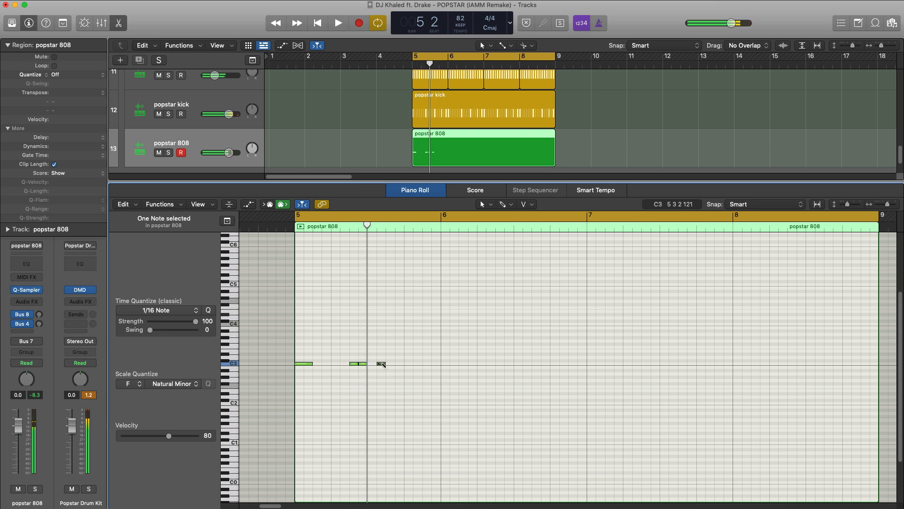
key("space")
key("space")
left_click_drag(389, 337, 390, 340)
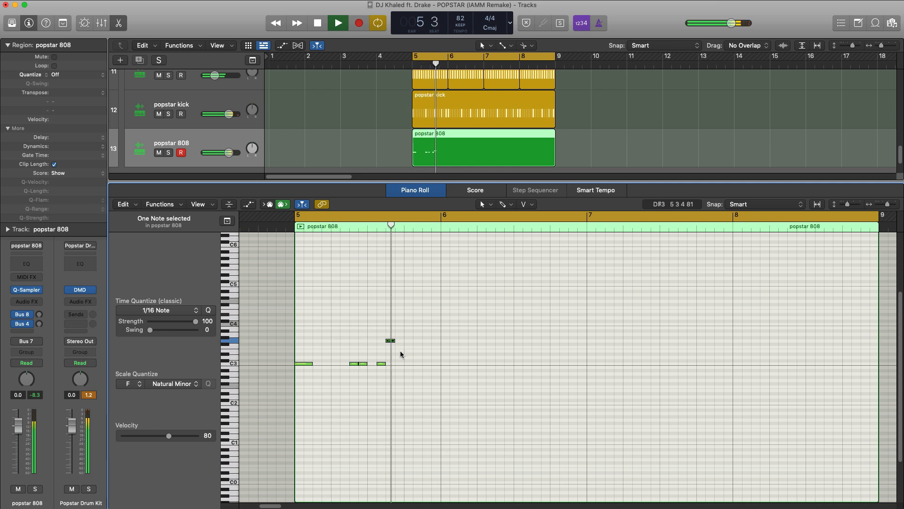
left_click(417, 340, "super")
key("space")
key("space")
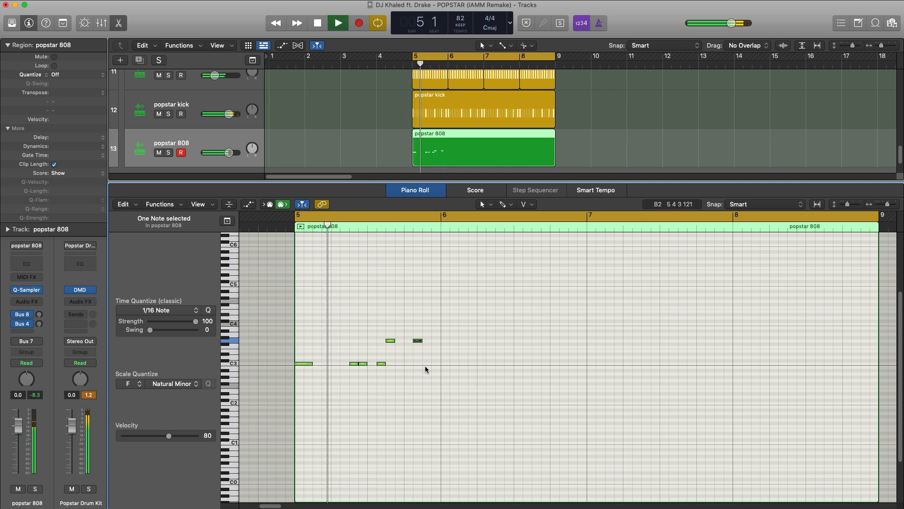
key("space")
Repeat all the bar 5 808 notes into bar 6 and delete the copied C3 note at 6 3 2.
left_click_drag(477, 387, 296, 326)
key("super+r")
key("space")
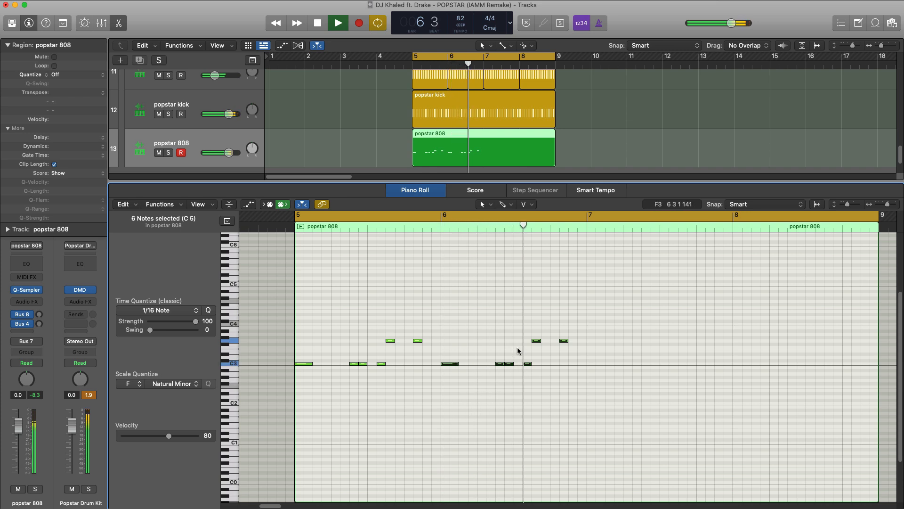
left_click(527, 363)
key("Delete")
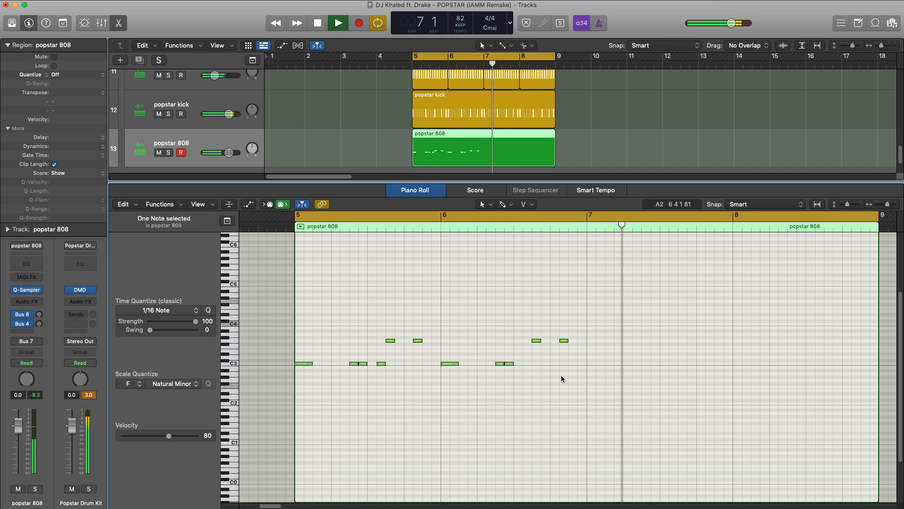
Repeat the 808 notes of bars 5 and 6 into bars 7 and 8 and play the pattern.
key("space")
left_click_drag(639, 376, 287, 313)
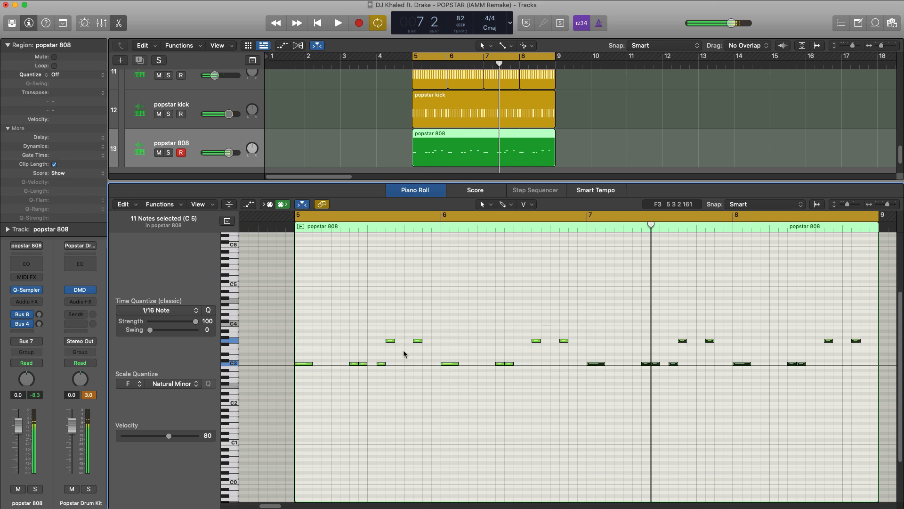
key("shift+space")
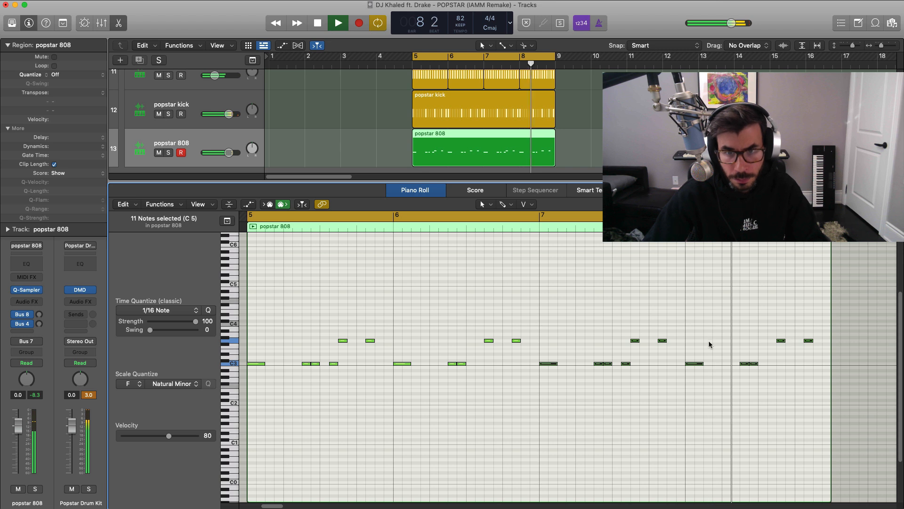
Transpose the four G3 notes in bars 7 and 8 of the 808 region down to F3.
left_click_drag(627, 320, 820, 357)
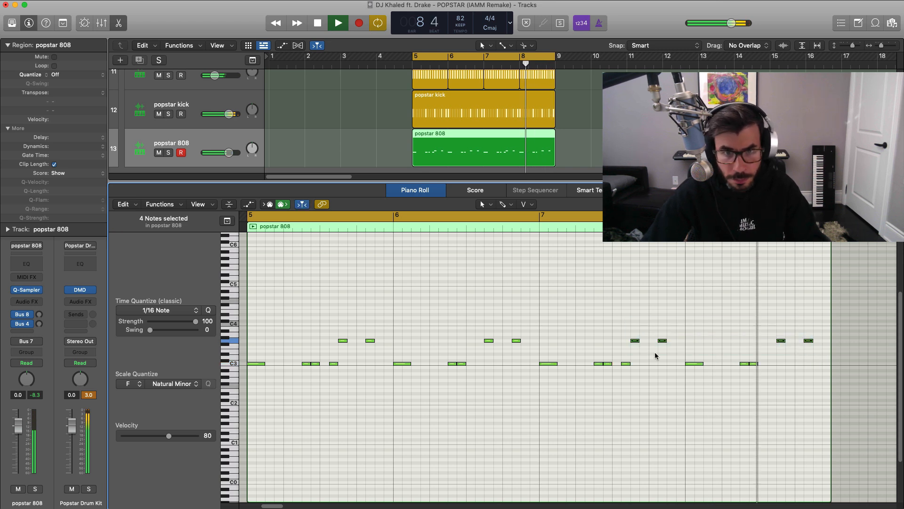
key("space")
left_click_drag(634, 342, 634, 350)
key("space")
scroll(645, 371, "down", 2)
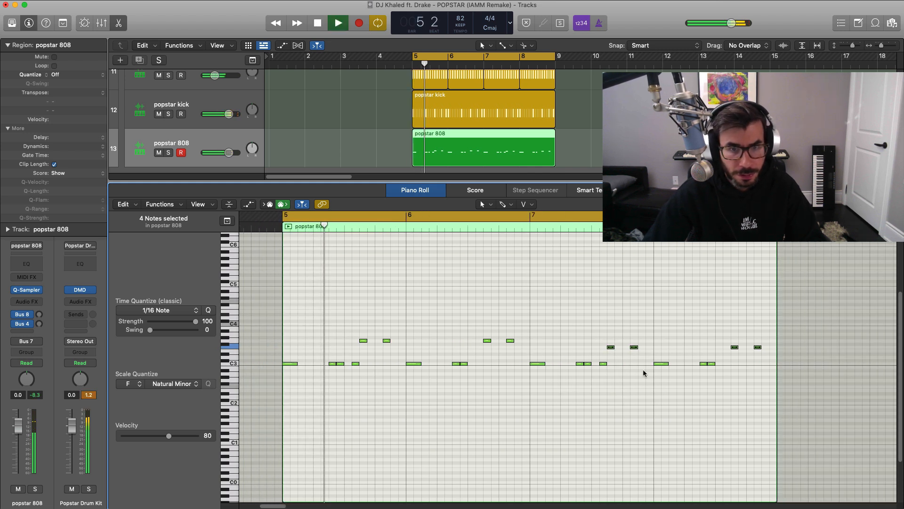
Transpose all the notes in the popstar 808 region down three octaves and audition them within the full arrangement.
left_click_drag(797, 402, 287, 284)
key("space")
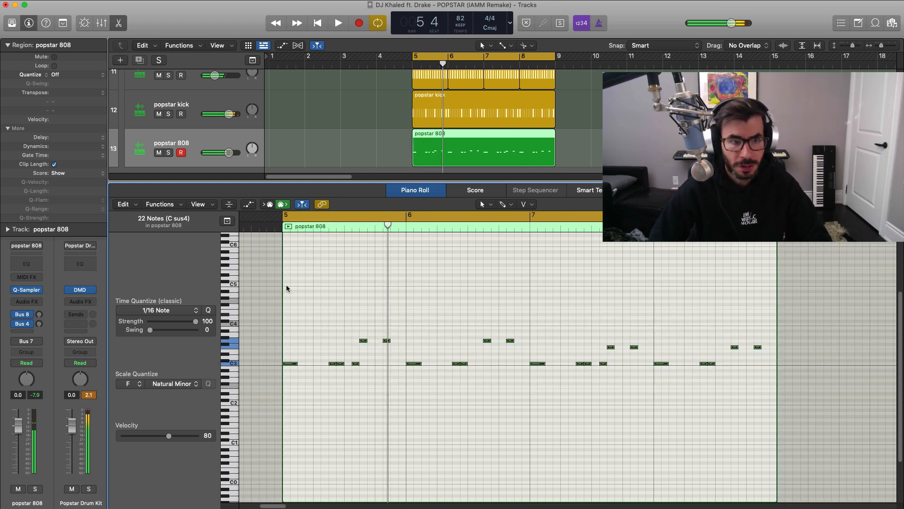
key("alt+shift+Down")
key("alt+shift+Down")
key("alt+shift+Down")
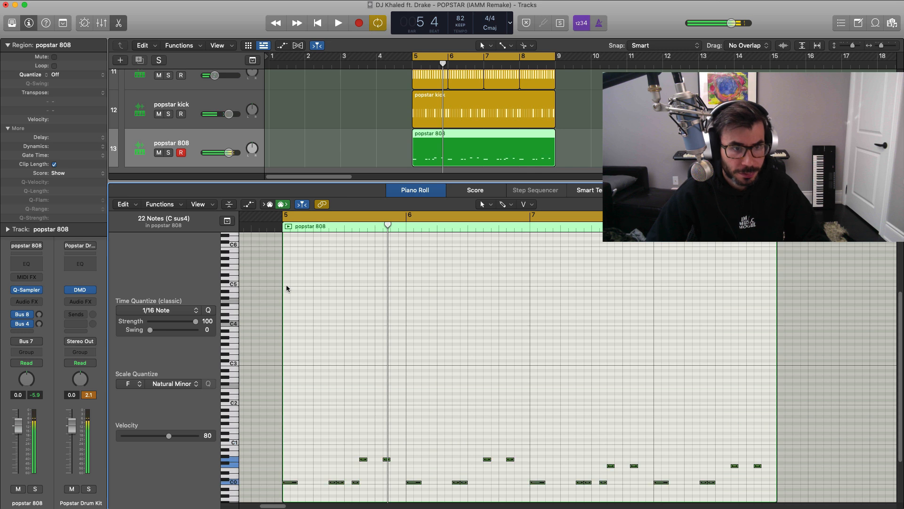
key("space")
key("e")
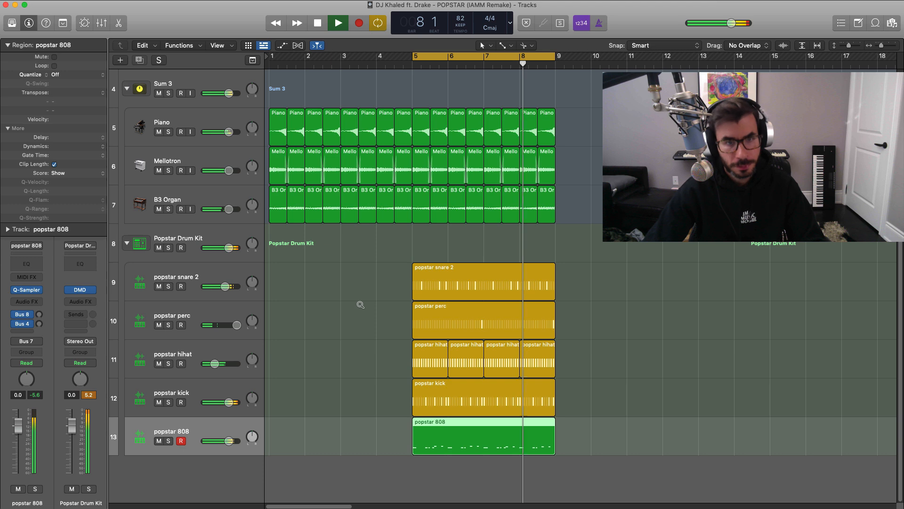
scroll(361, 305, "down", 3)
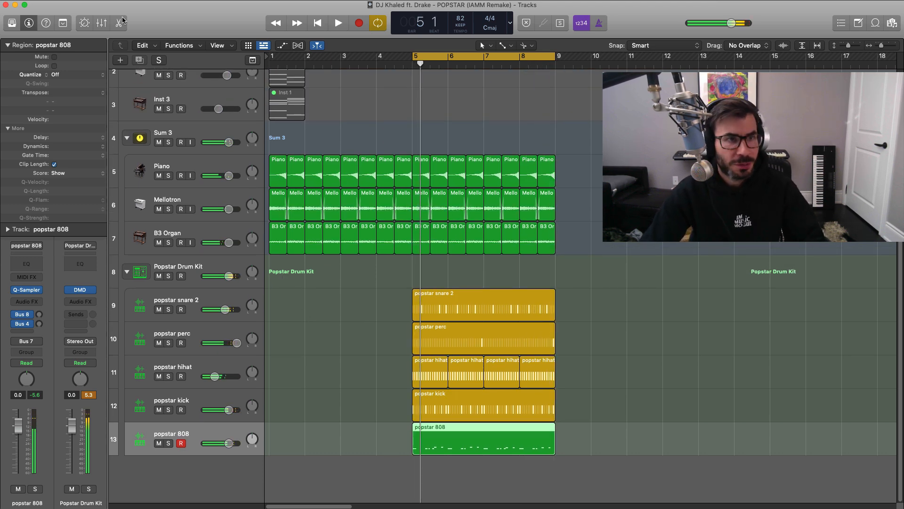
Create a new software instrument track and load a stereo ES2 synthesizer on it.
left_click(120, 61)
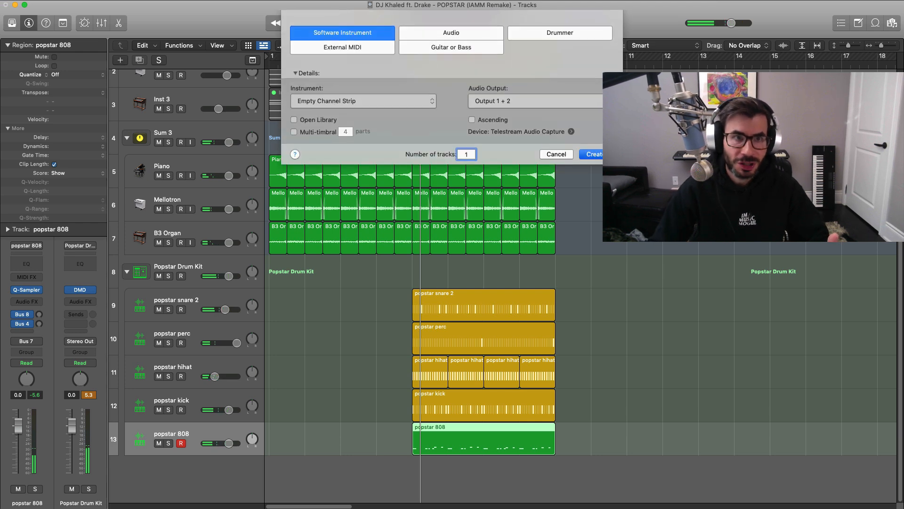
key("Return")
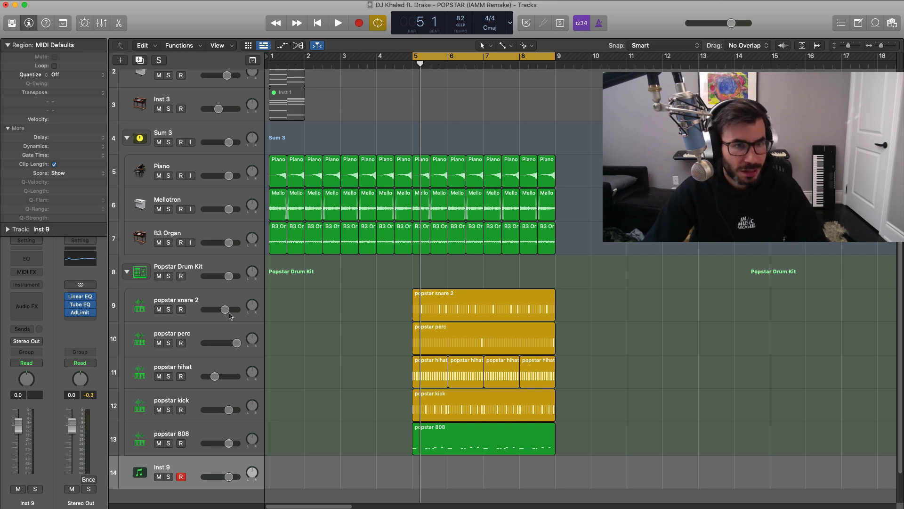
key("super+Up")
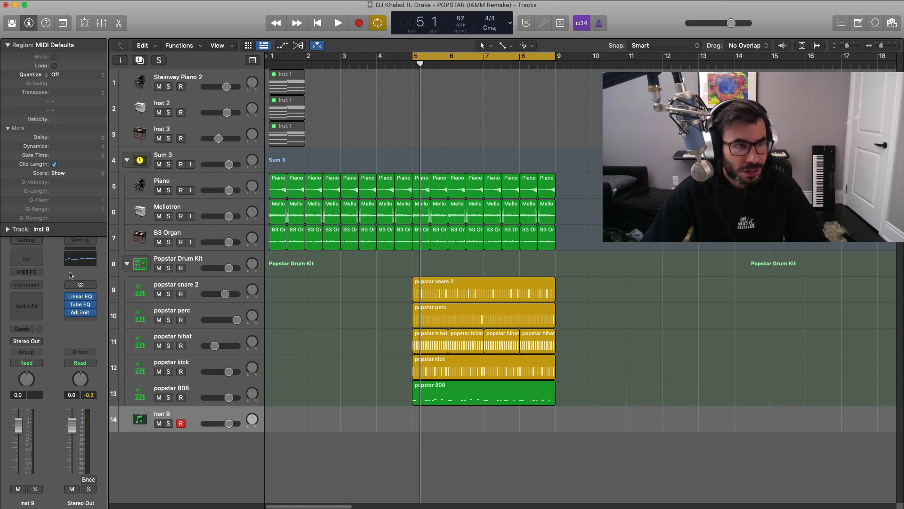
left_click(40, 288)
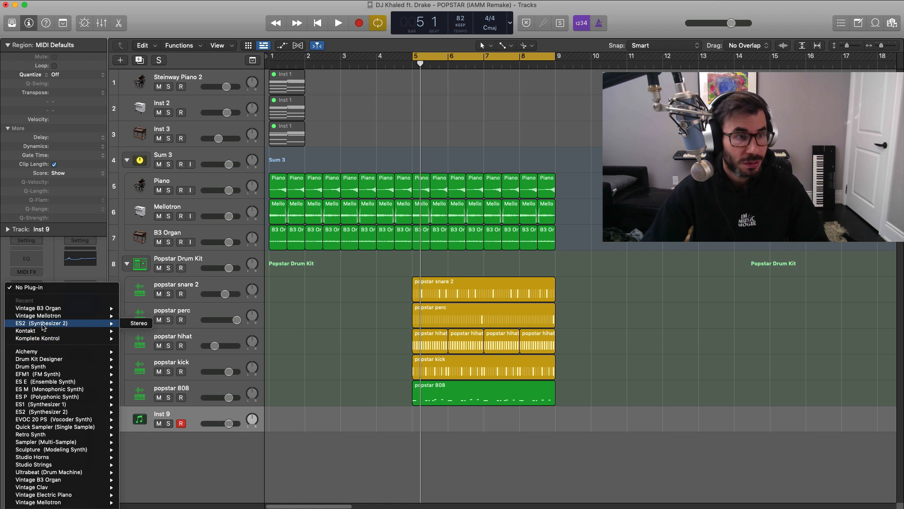
left_click(136, 324)
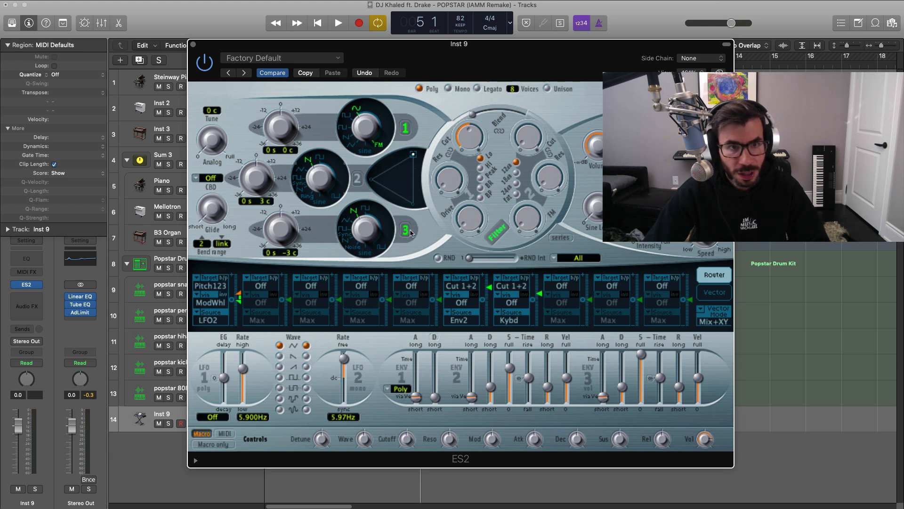
left_click(193, 44)
Create a MIDI region spanning bars 5 to 8 on the Inst 9 track and open it for note editing.
right_click(414, 421)
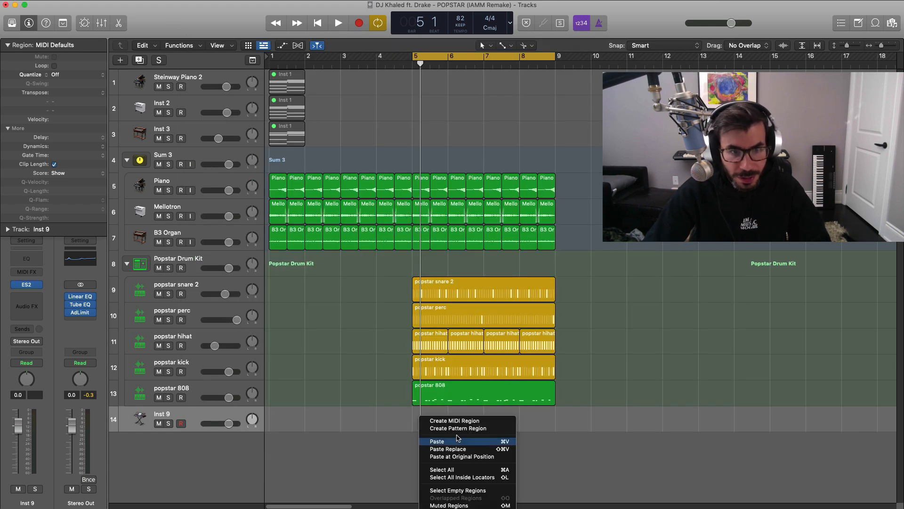
left_click(461, 422)
left_click_drag(443, 428, 555, 430)
double_click(522, 426)
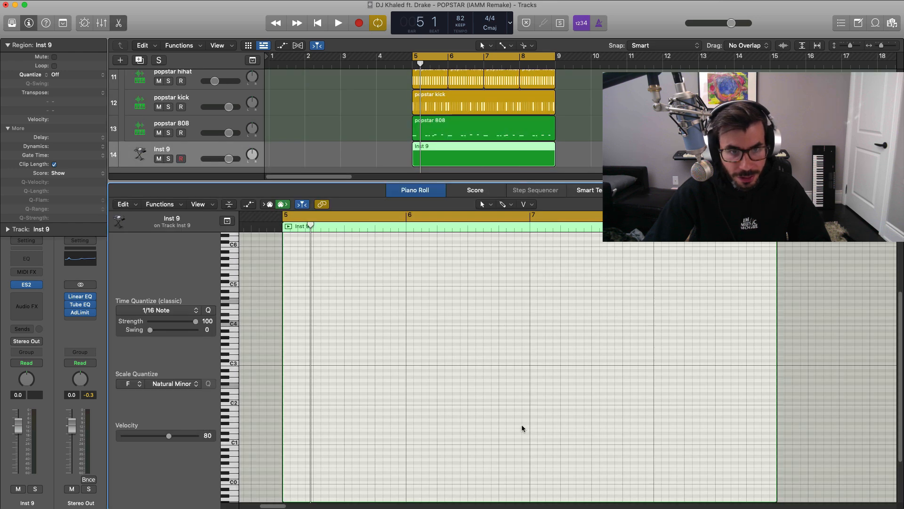
Add a half-bar C4 note at the start of bar 5 in the Inst 9 region and play it with the beat.
left_click(284, 324)
left_click_drag(284, 325, 344, 375)
key("space")
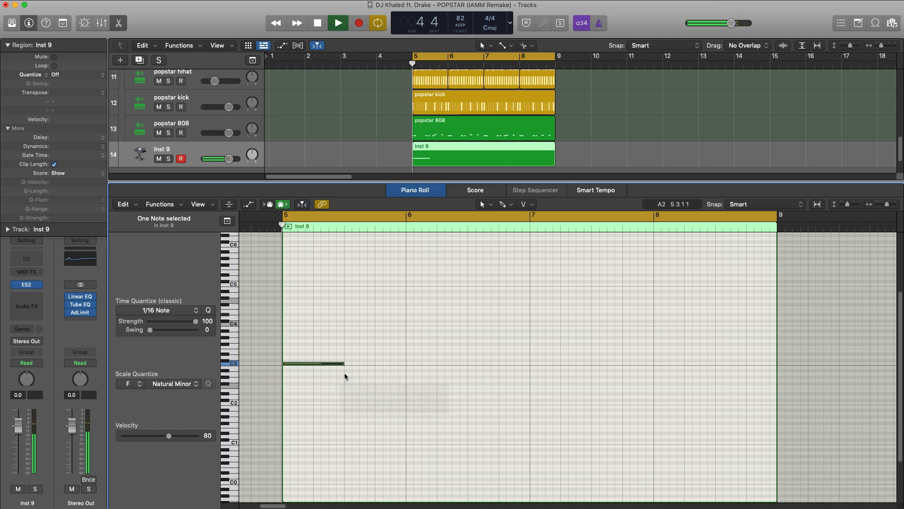
key("space")
key("alt+shift+Up")
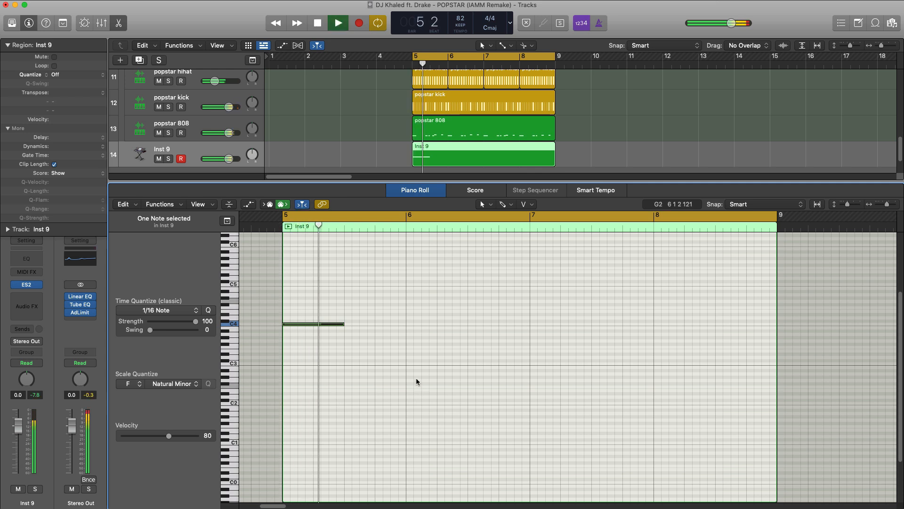
Add a C4 note at 6 1 3 in the Inst 9 region and shorten it to a length of 0 1 2 0.
left_click(423, 324)
key("space")
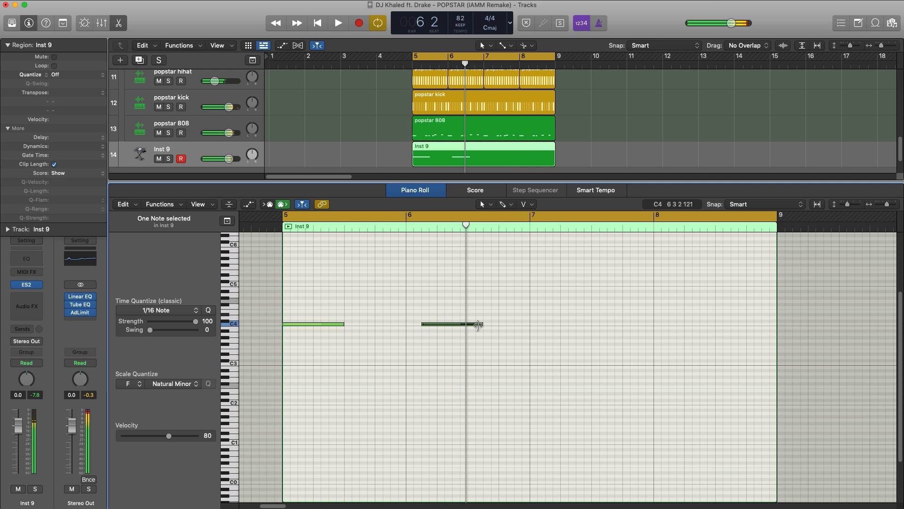
left_click_drag(478, 324, 466, 329)
key("space")
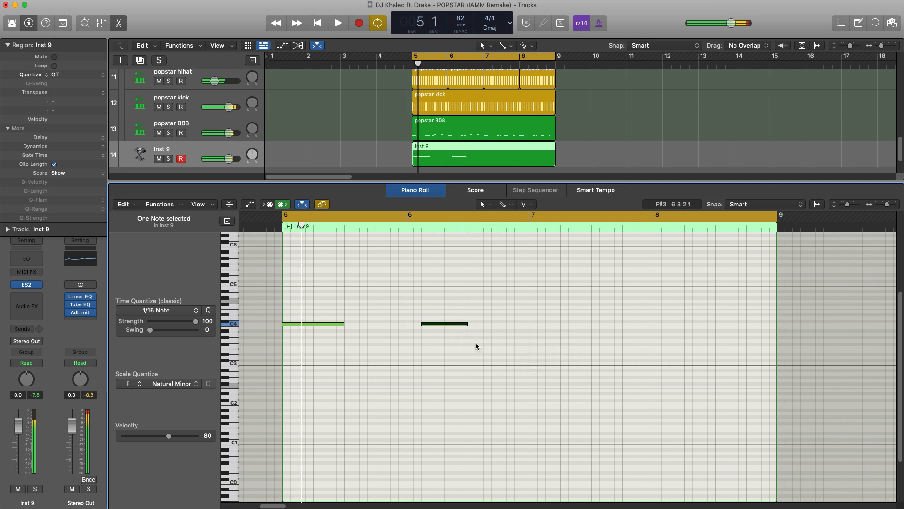
key("space")
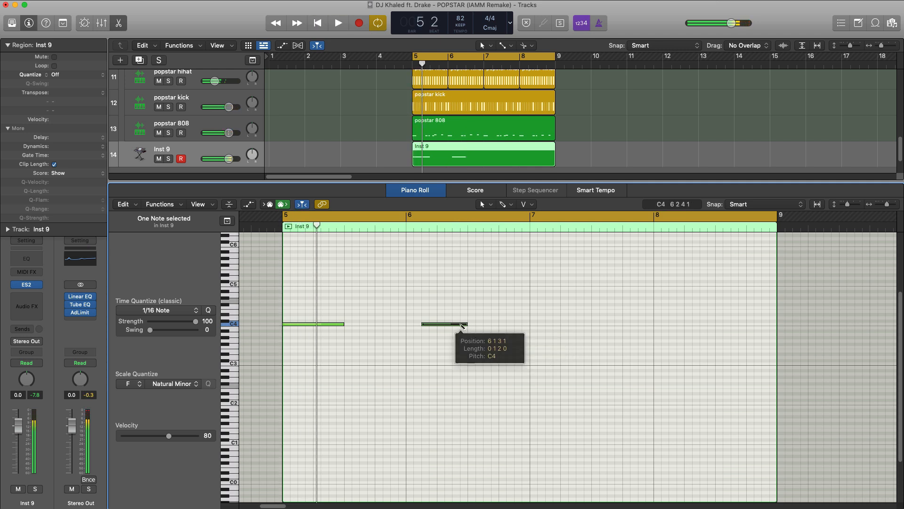
Add quarter-length notes at G#3 on 6 3 1 and G3 on 6 4 1 to finish the two-bar melody.
left_click(469, 331)
left_click_drag(473, 328, 476, 338)
key("space")
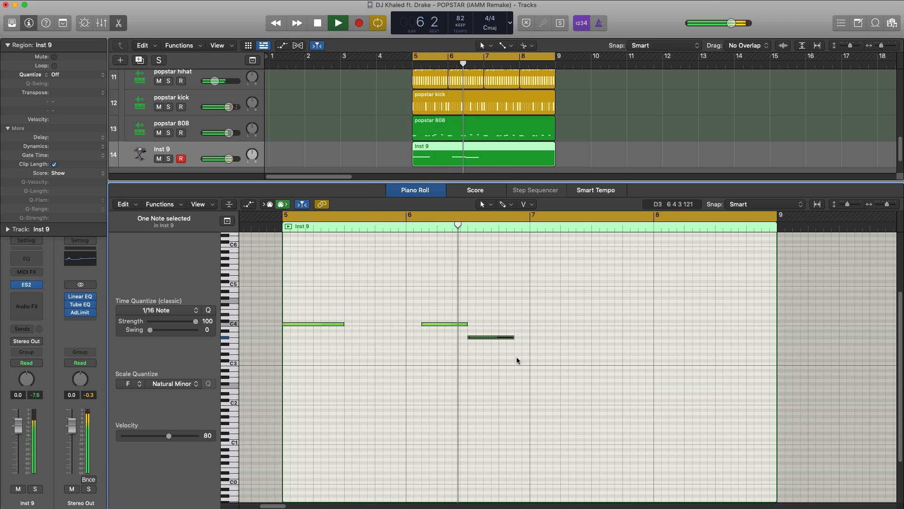
key("space")
Copy the four melody notes of bars 5 and 6 into bars 7 and 8.
left_click_drag(505, 340, 307, 297)
key("super+c")
key("super+v")
key("space")
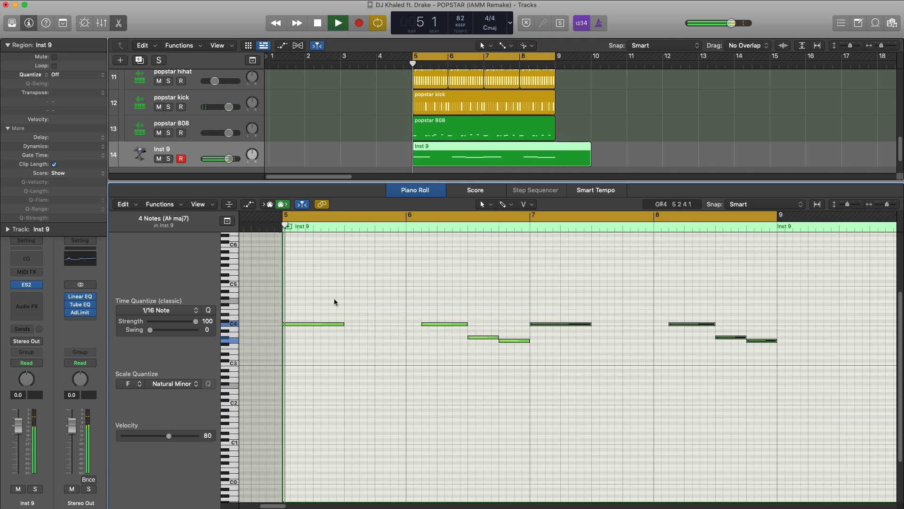
Split the Inst 9 region at bar 9, delete the overhanging part and play the melody with the beat.
right_click(556, 147)
key("Delete")
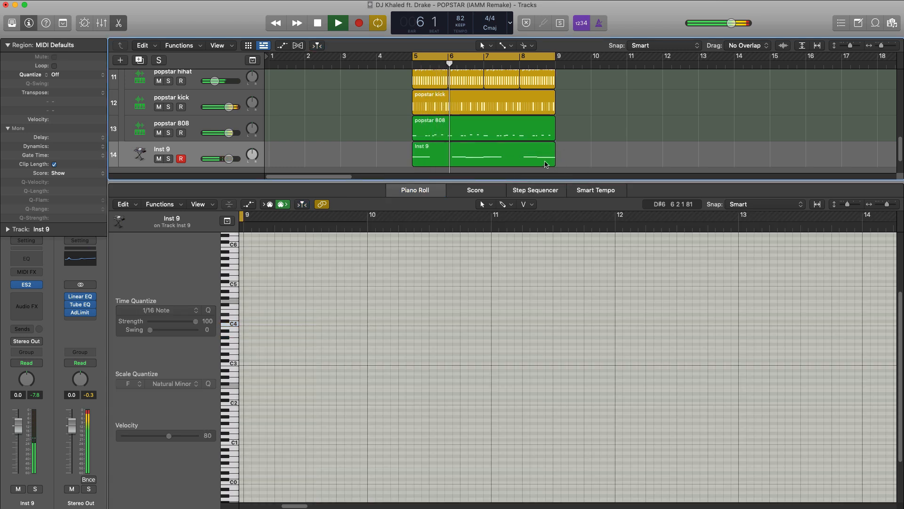
left_click(477, 133)
left_click(474, 153)
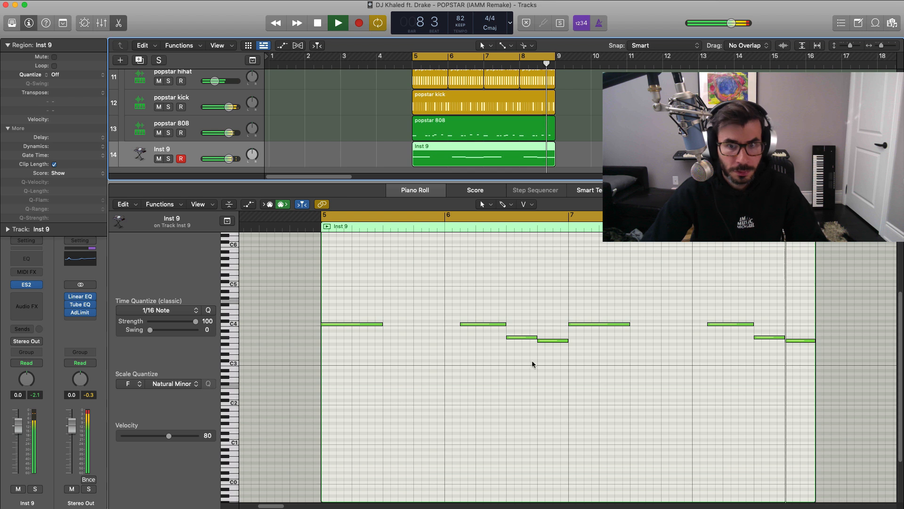
key("space")
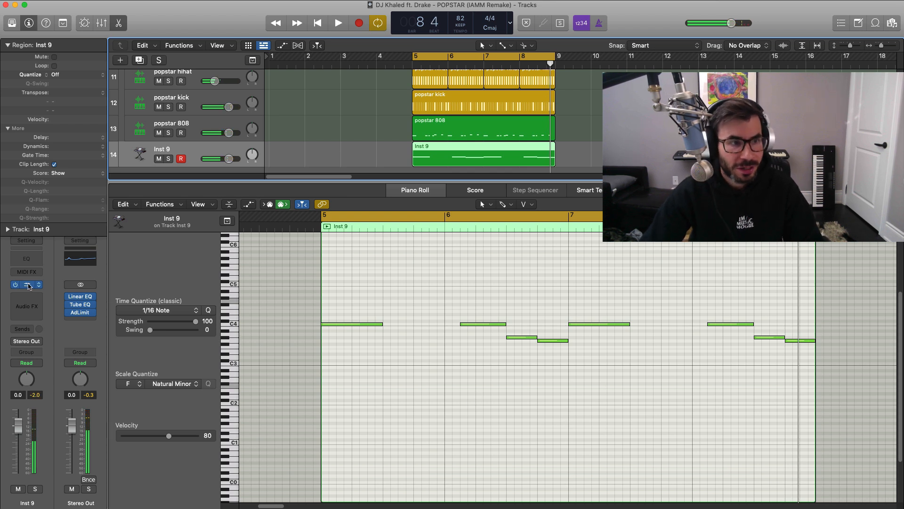
Switch the ES2 to Mono, raise Envelope 3's attack and set its release to 120 ms.
left_click(27, 285)
left_click_drag(452, 60, 462, 56)
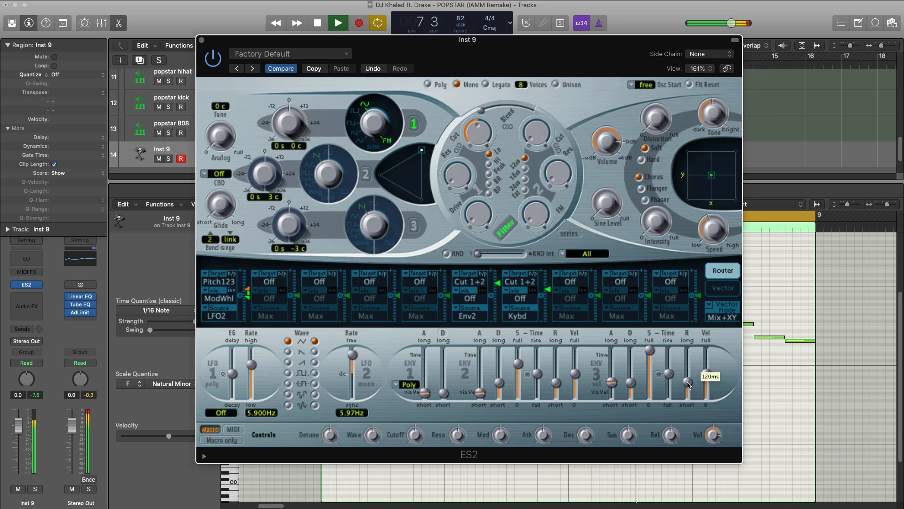
left_click(201, 40)
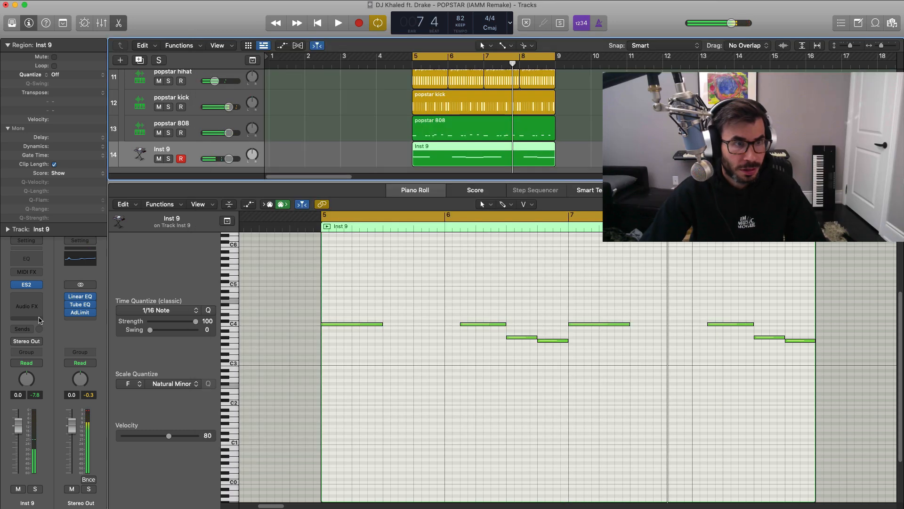
Insert a Space Designer reverb on the Inst 9 track and set its Wet level to -19.5 dB.
left_click(36, 298)
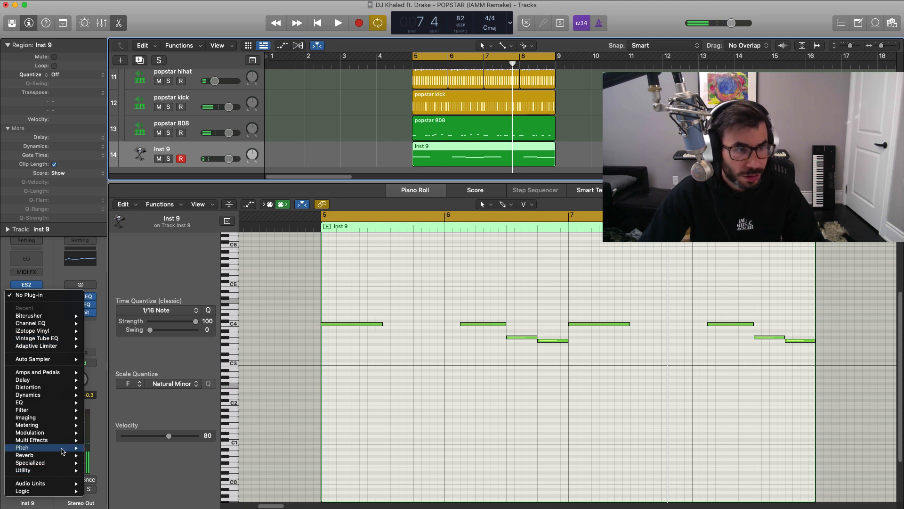
mouse_move(52, 455)
mouse_move(124, 478)
left_click(177, 478)
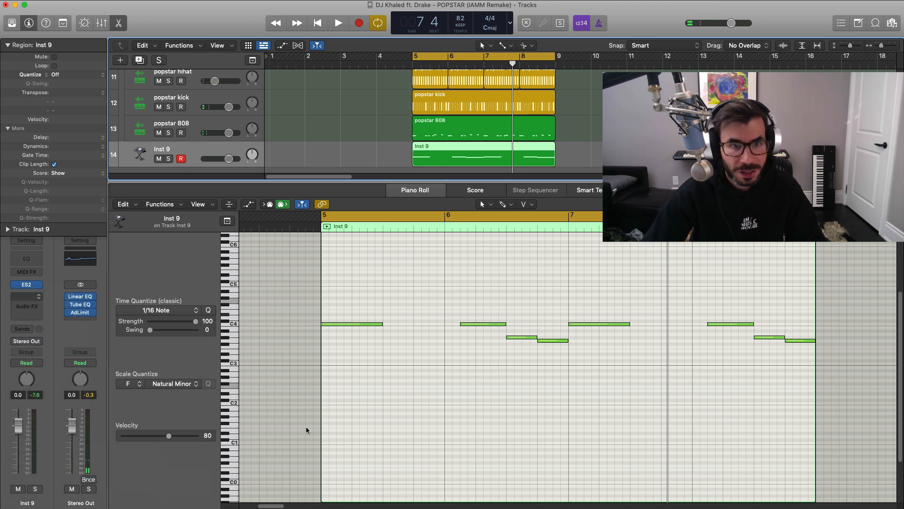
key("space")
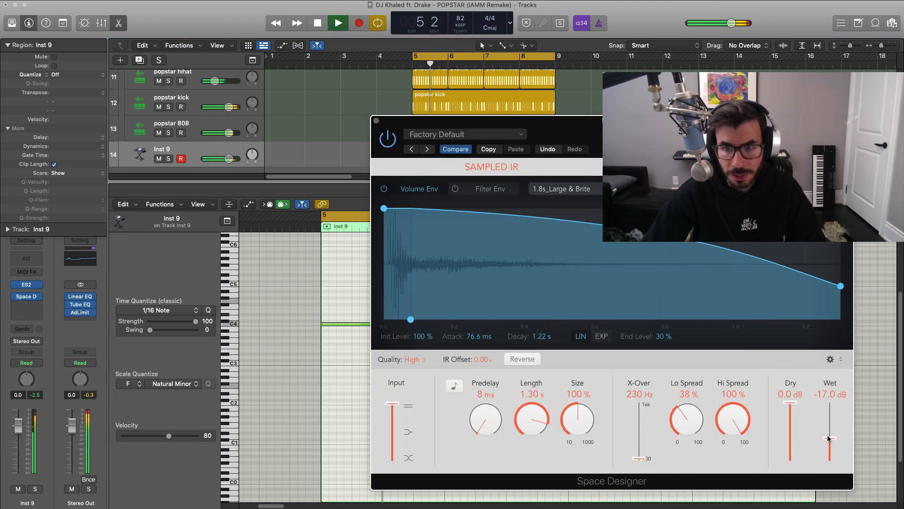
left_click_drag(829, 439, 829, 441)
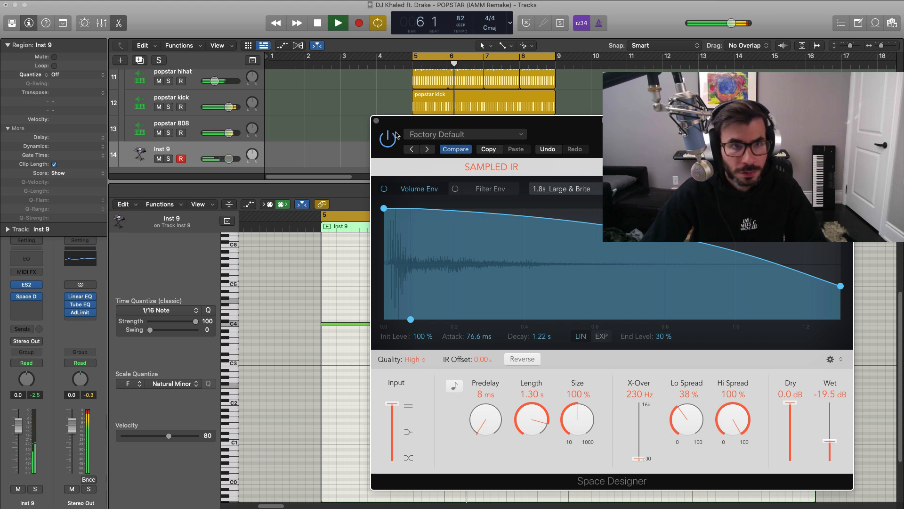
left_click(377, 121)
Add a Channel EQ to Inst 9 with a 12 dB/Oct low cut at 384 Hz, and lower the track's volume.
left_click(26, 258)
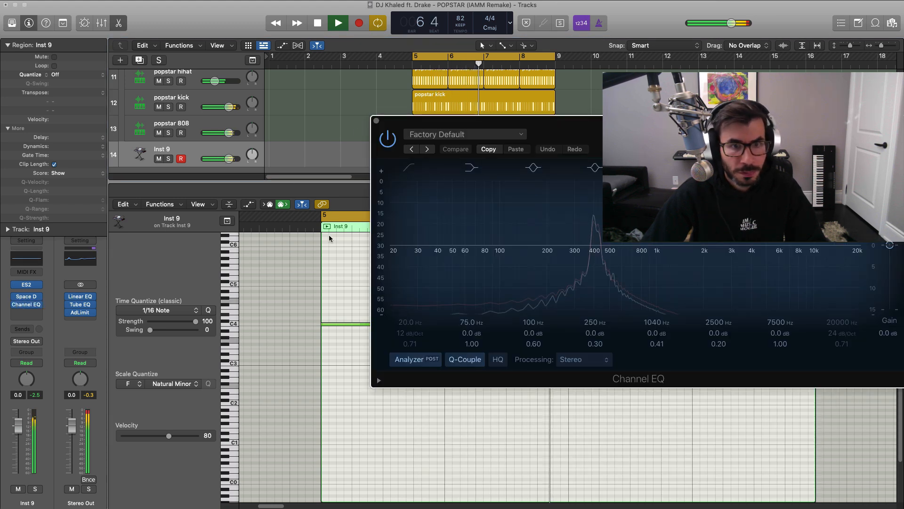
left_click(409, 168)
key("space")
left_click_drag(403, 323, 403, 278)
key("space")
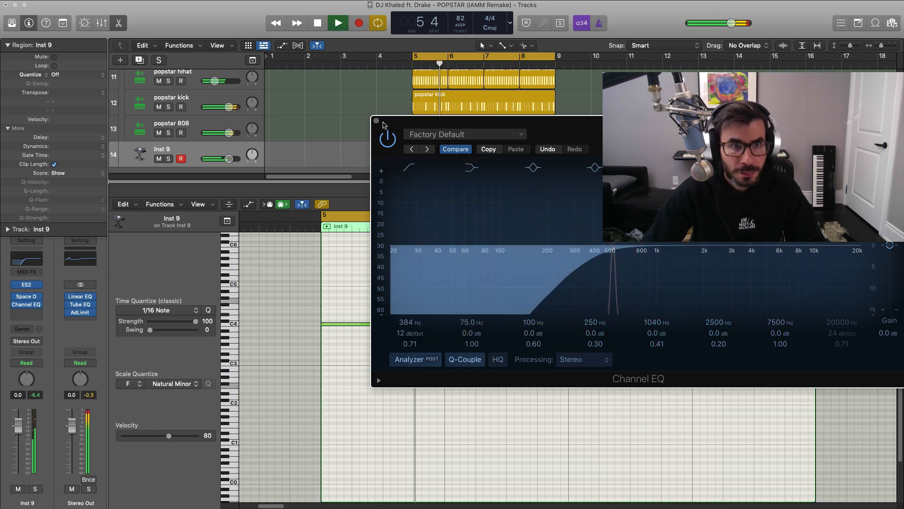
left_click(377, 121)
key("e")
left_click_drag(229, 423, 220, 423)
Repeat the chord, drum and 808 regions of bars 5 to 8 into bars 9 to 12 and turn cycle playback off.
left_click_drag(575, 394, 415, 185)
key("super+r")
key("c")
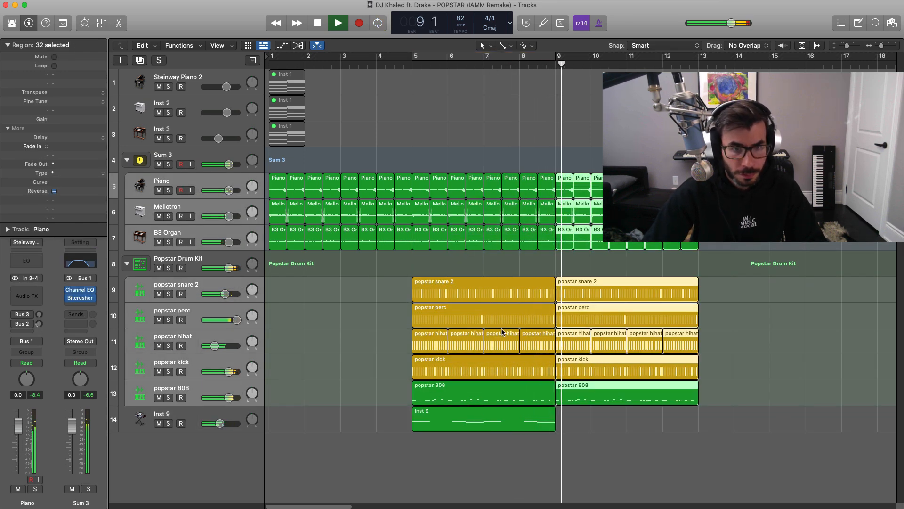
key("super+Left")
key("super+Up")
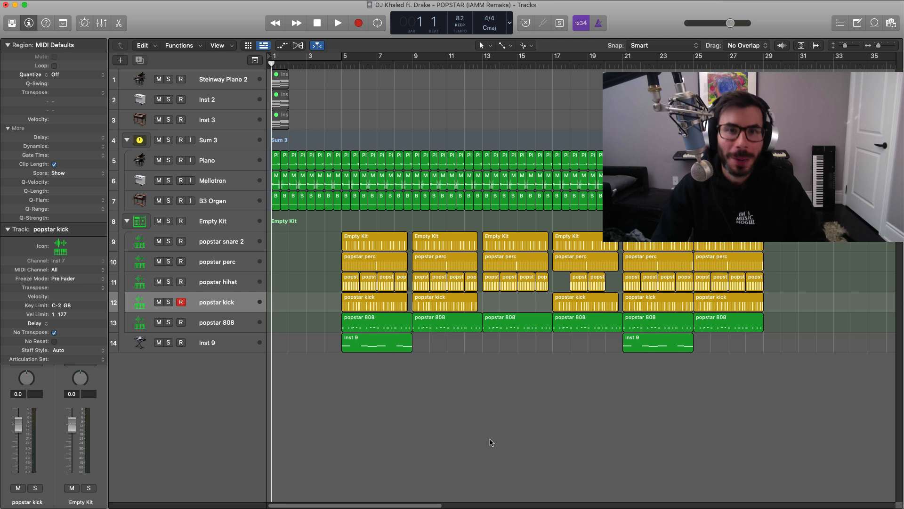
Play the full arrangement from bar 1 through to bar 33, and return the playhead to the start.
key("space")
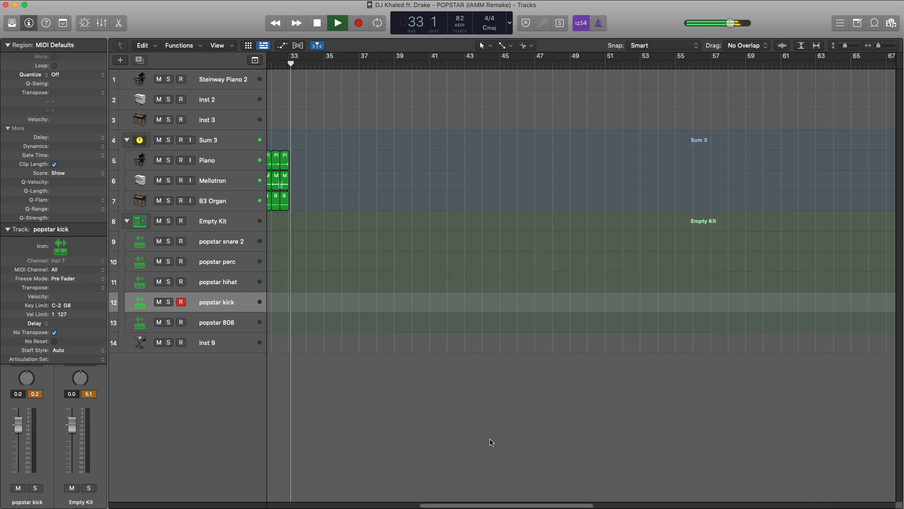
key("space")
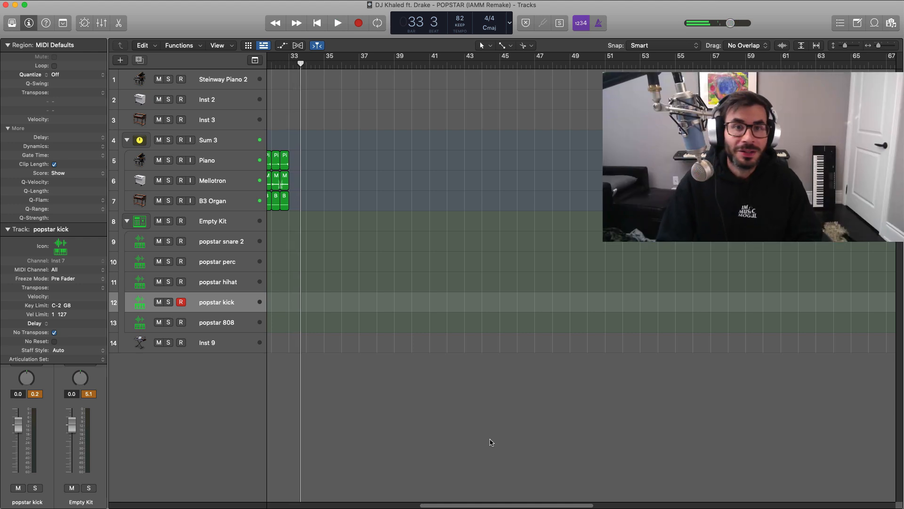
key("Return")
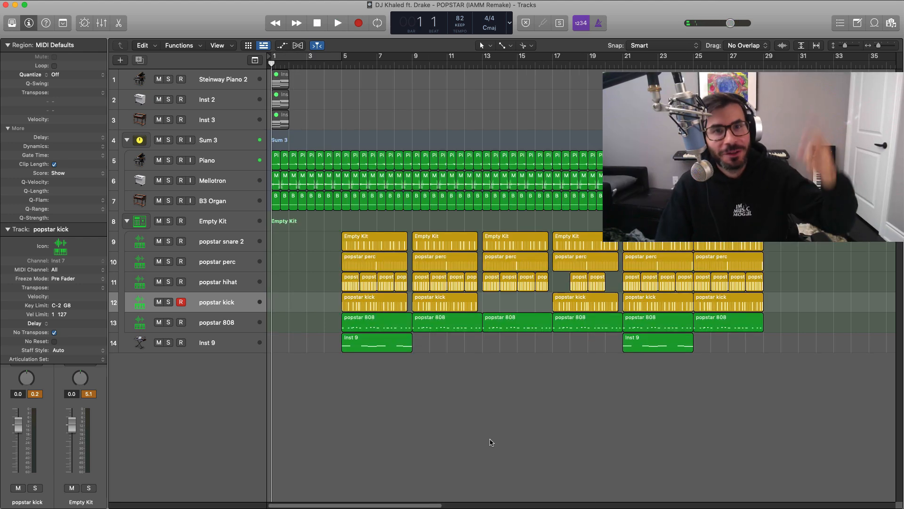